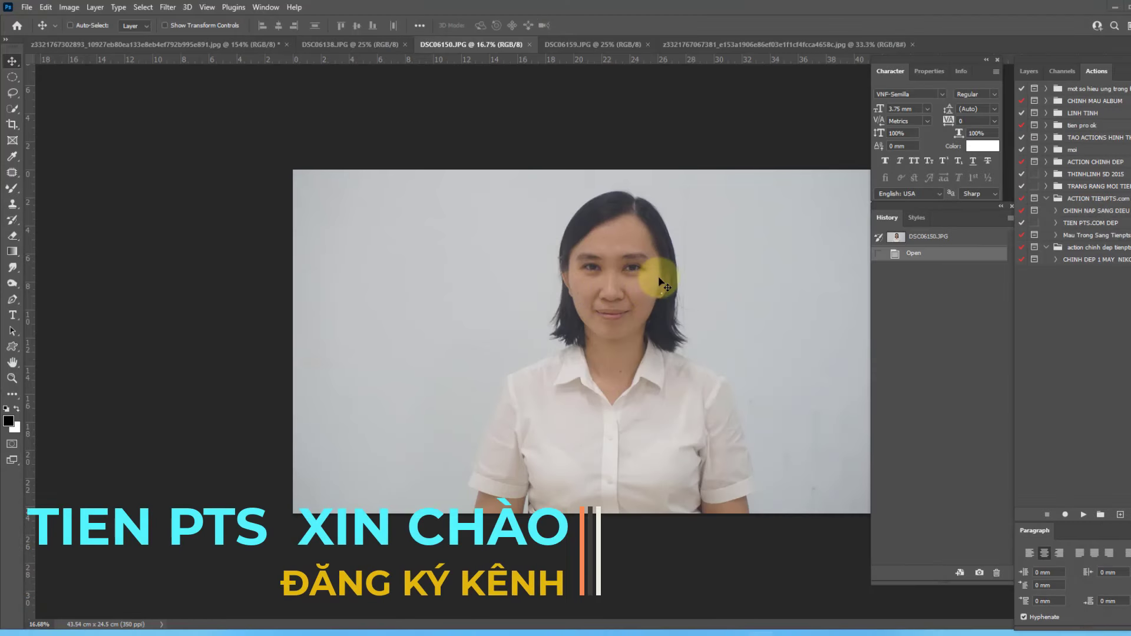
Expand the Mau Trong Sang Tienpts brightening action in the Actions panel to list its steps
scroll(660, 278, "up", 1)
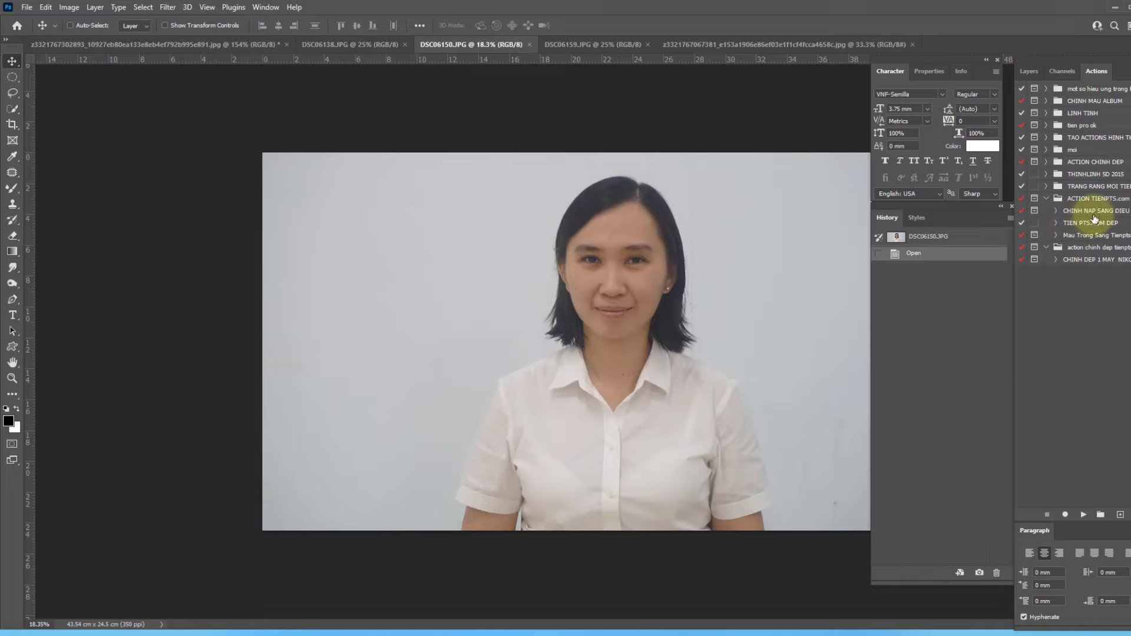
scroll(618, 265, "up", 2)
scroll(633, 262, "up", 3)
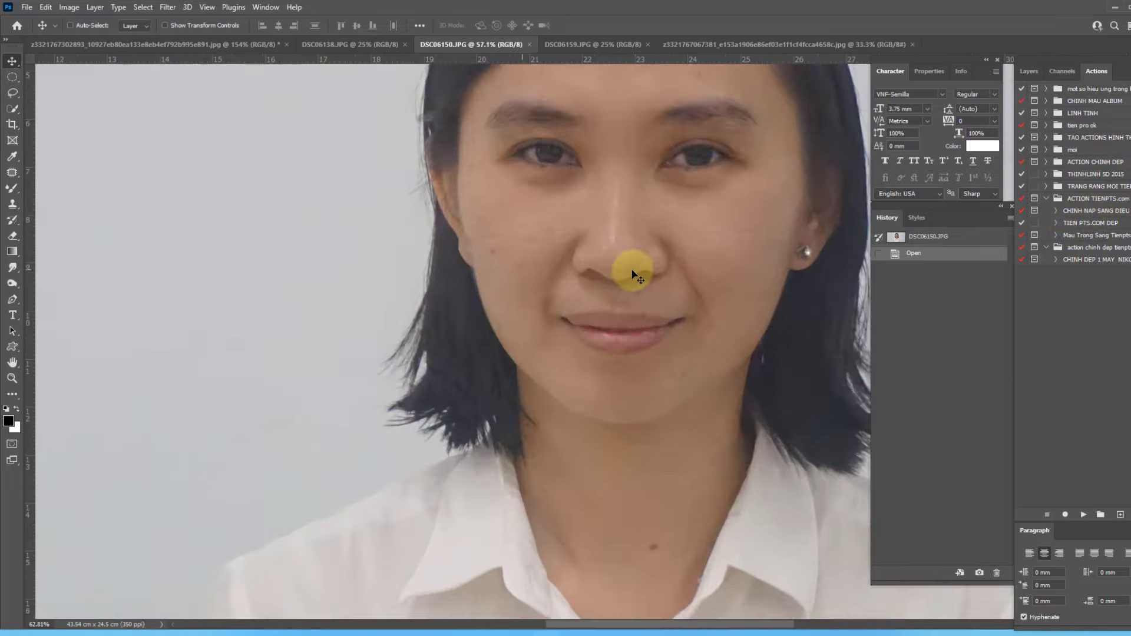
scroll(638, 261, "up", 2)
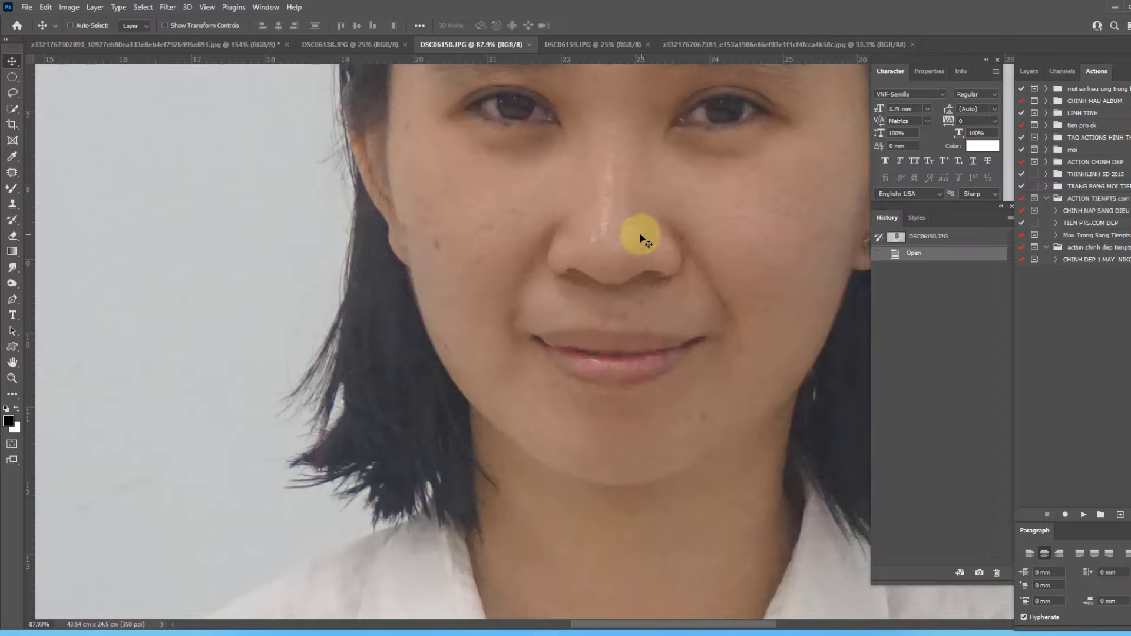
scroll(636, 245, "down", 2)
scroll(633, 247, "down", 3)
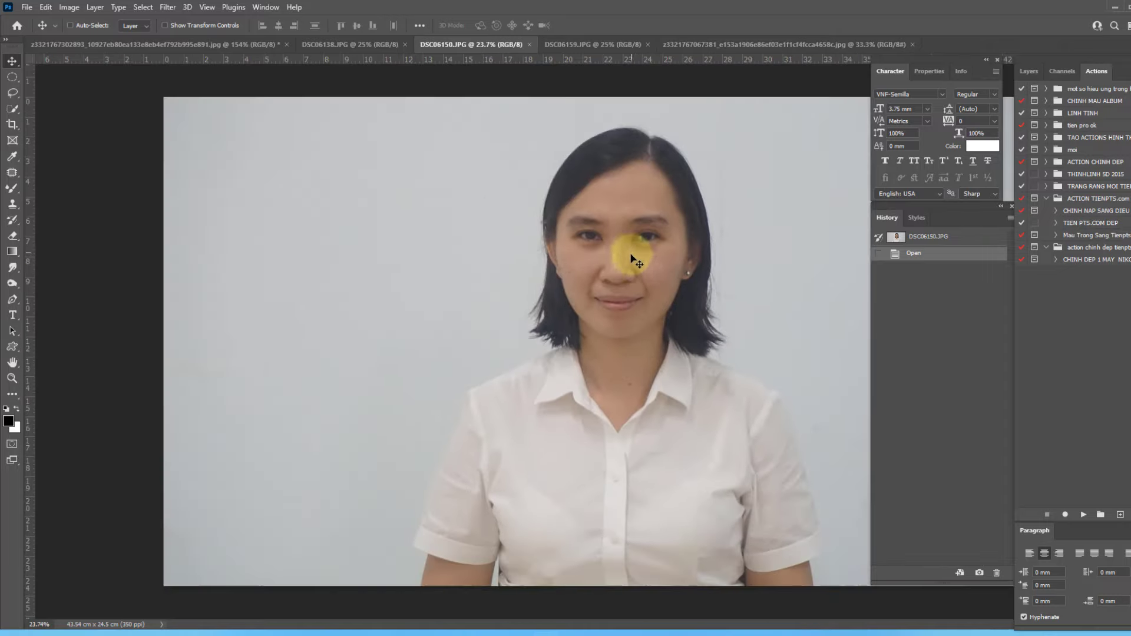
left_click(1056, 236)
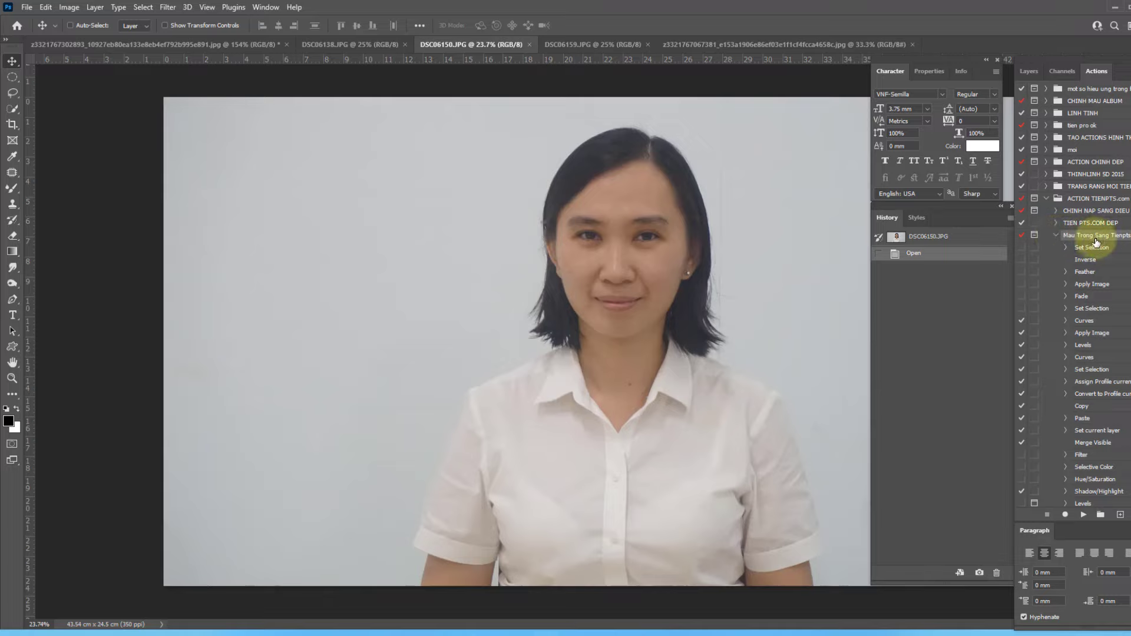
scroll(651, 328, "down", 1)
scroll(647, 318, "down", 1)
scroll(618, 239, "up", 3)
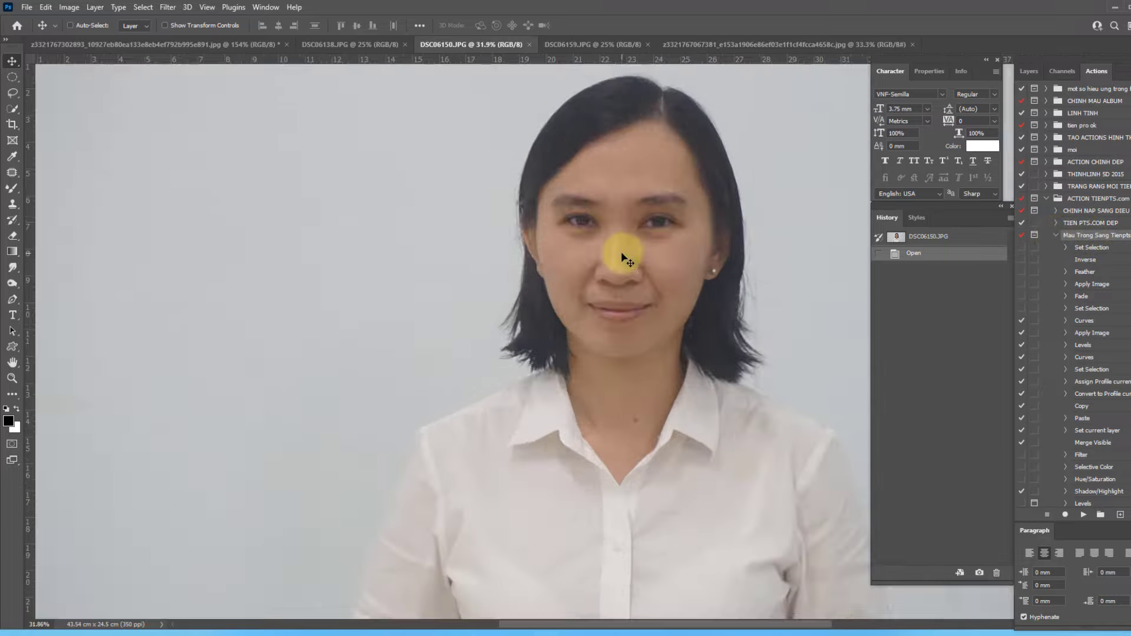
scroll(631, 260, "up", 2)
scroll(647, 274, "down", 4)
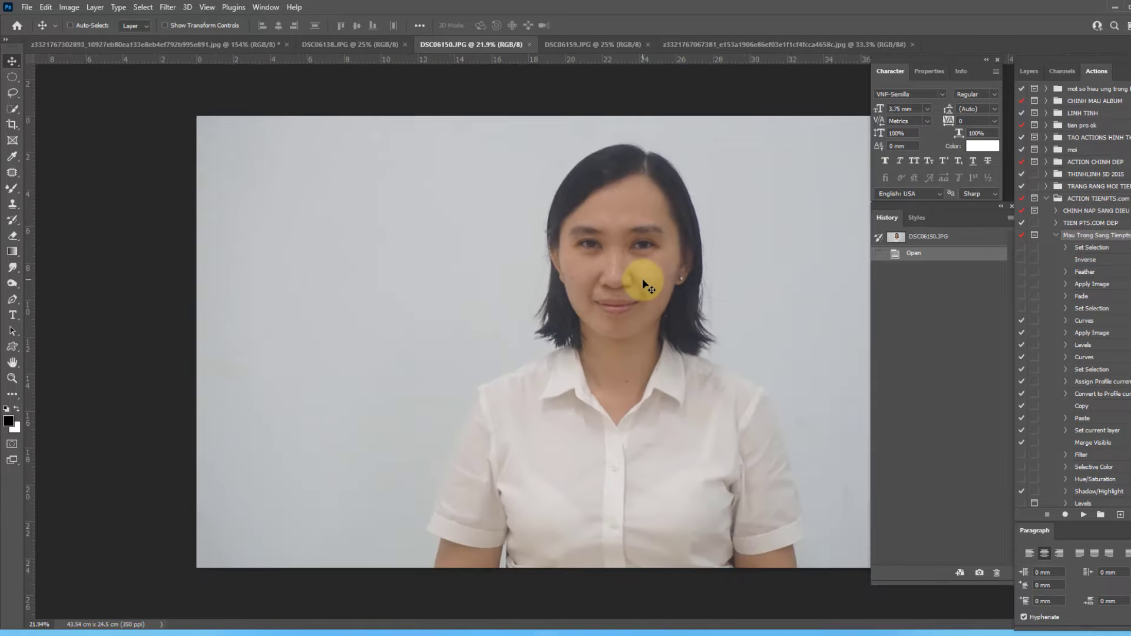
scroll(646, 287, "down", 1)
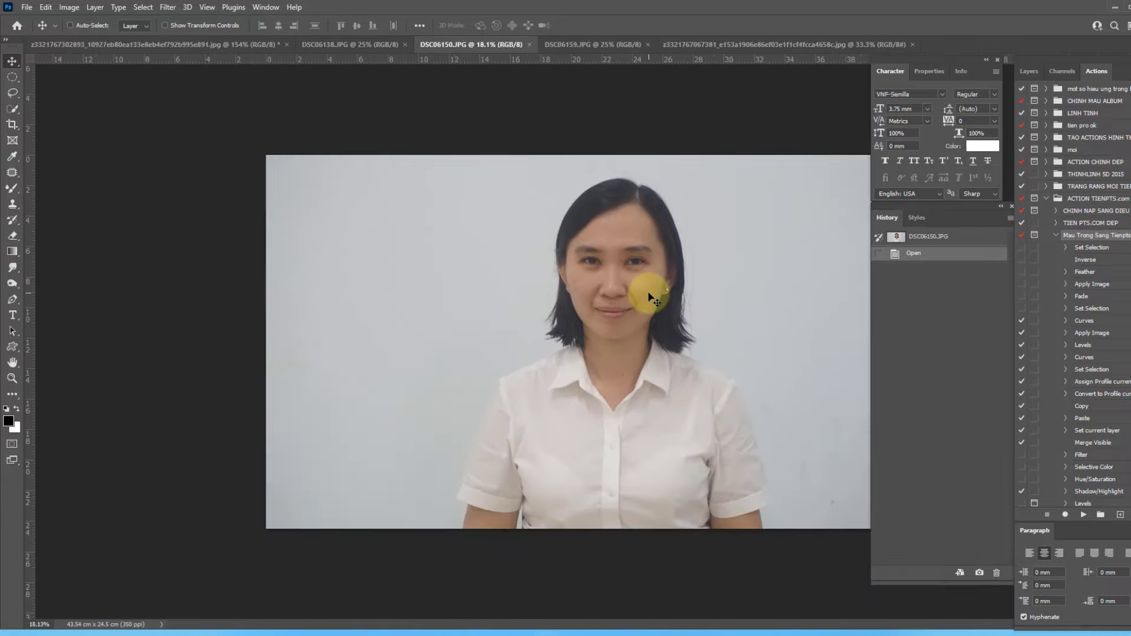
Crop to a 2:3 upright frame, shifting the image so the woman sits centred
key("c")
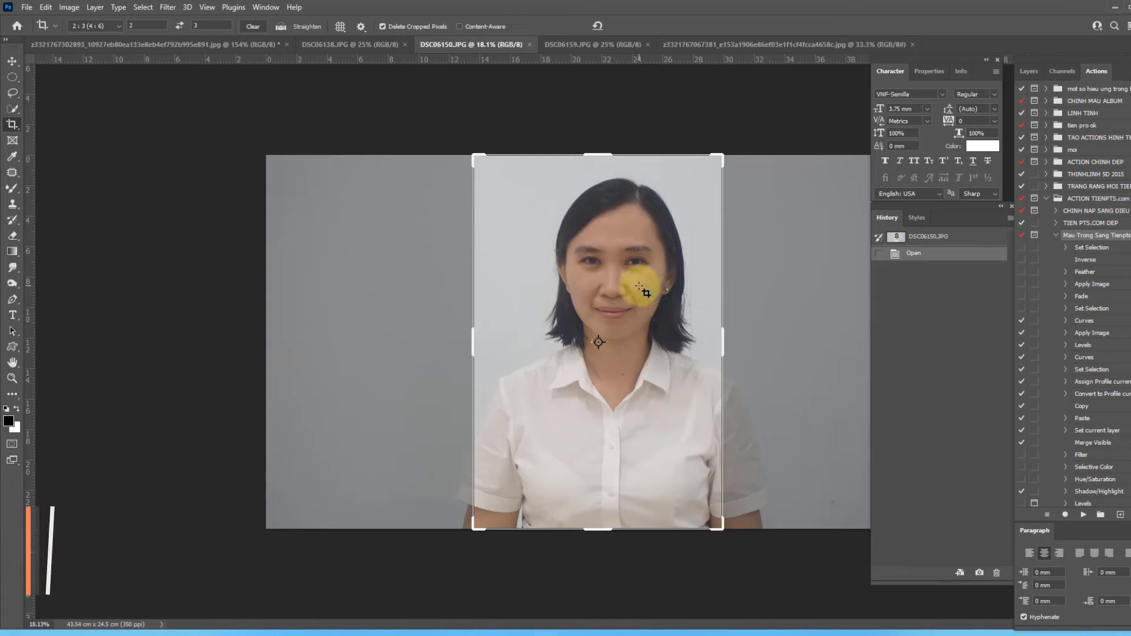
left_click_drag(652, 298, 651, 318)
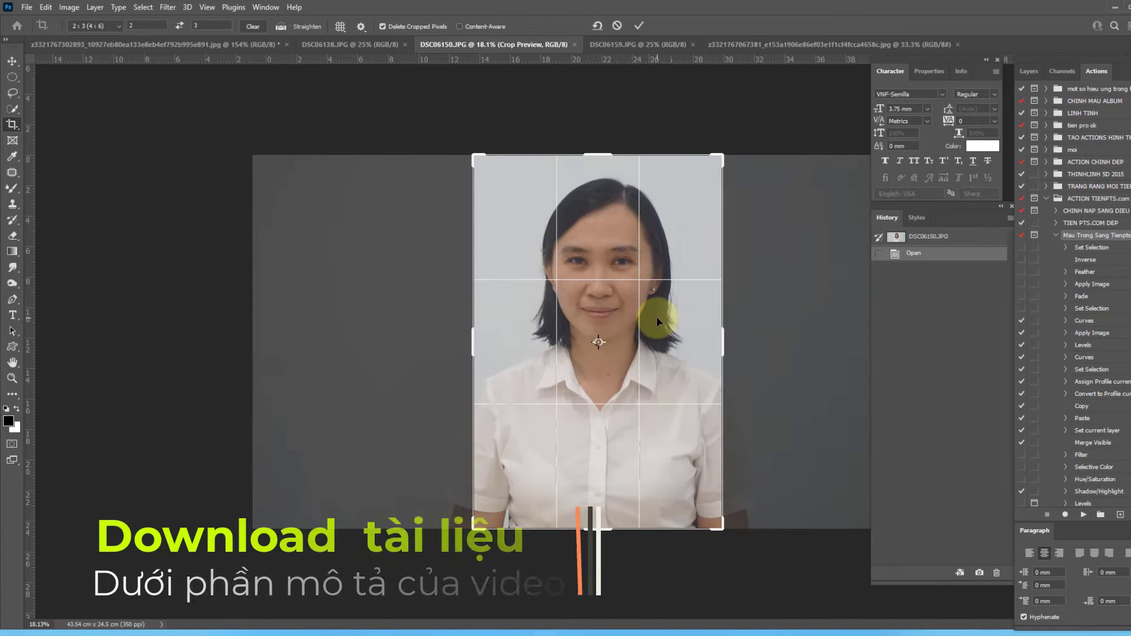
key("Return")
scroll(648, 212, "up", 1)
scroll(610, 254, "up", 1)
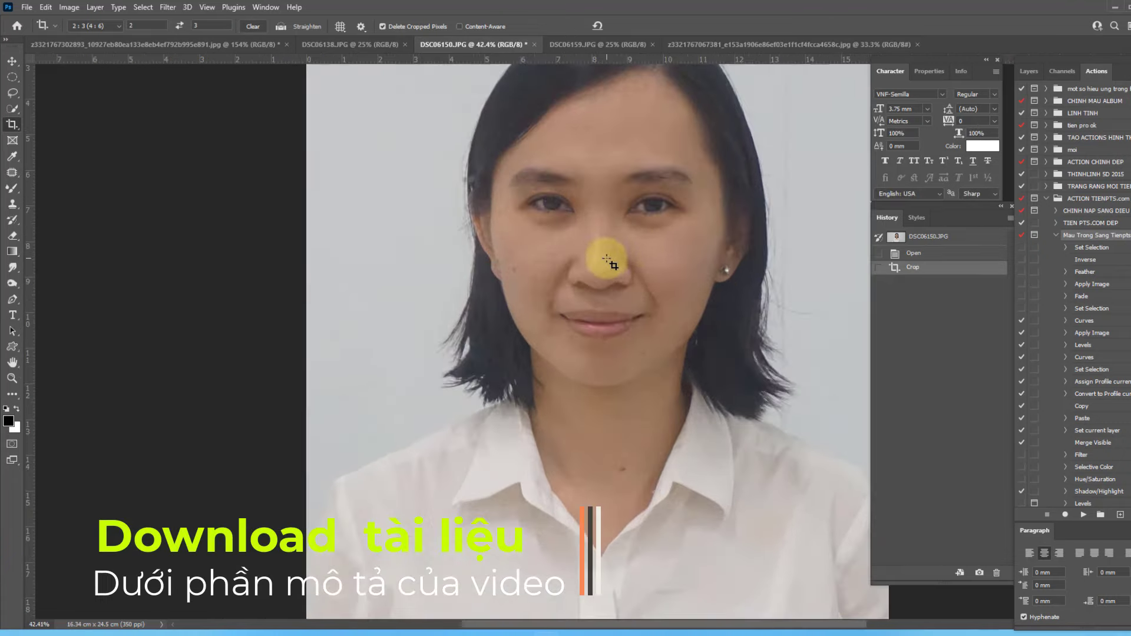
scroll(790, 241, "down", 1)
scroll(869, 216, "down", 1)
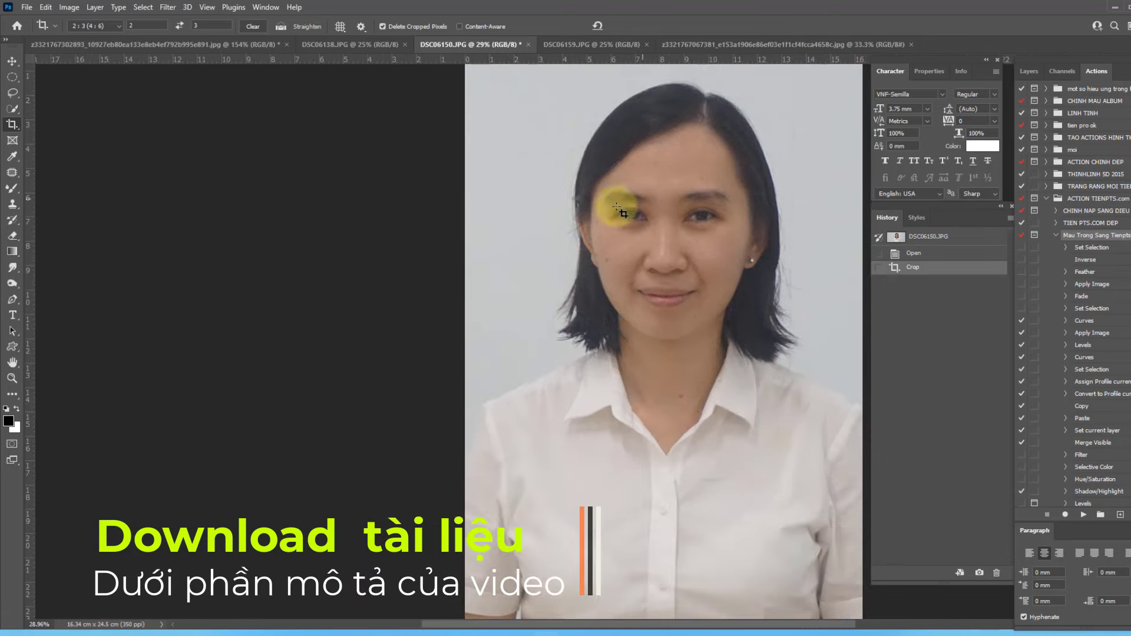
scroll(765, 159, "down", 1)
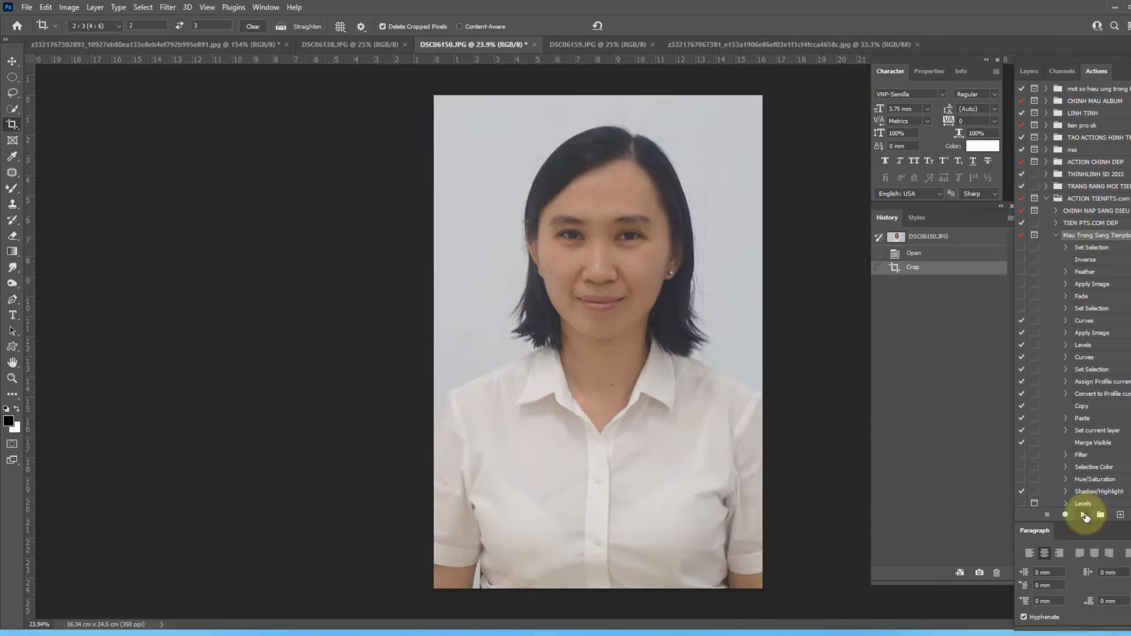
Play the Mau Trong Sang Tienpts action on the cropped portrait
left_click(1084, 515)
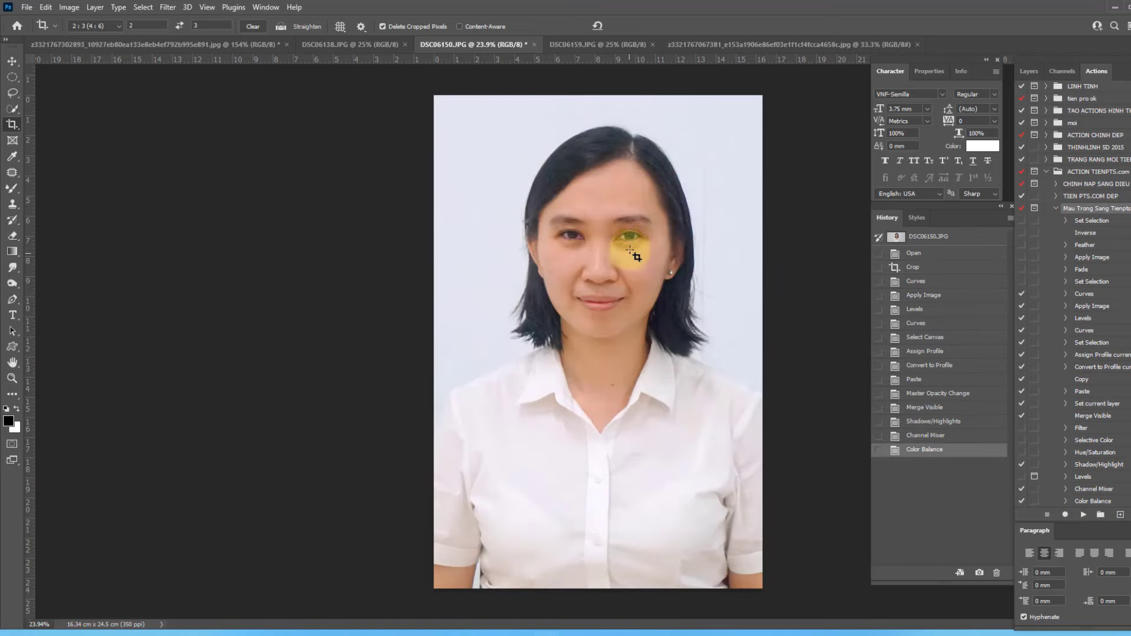
scroll(630, 252, "up", 4)
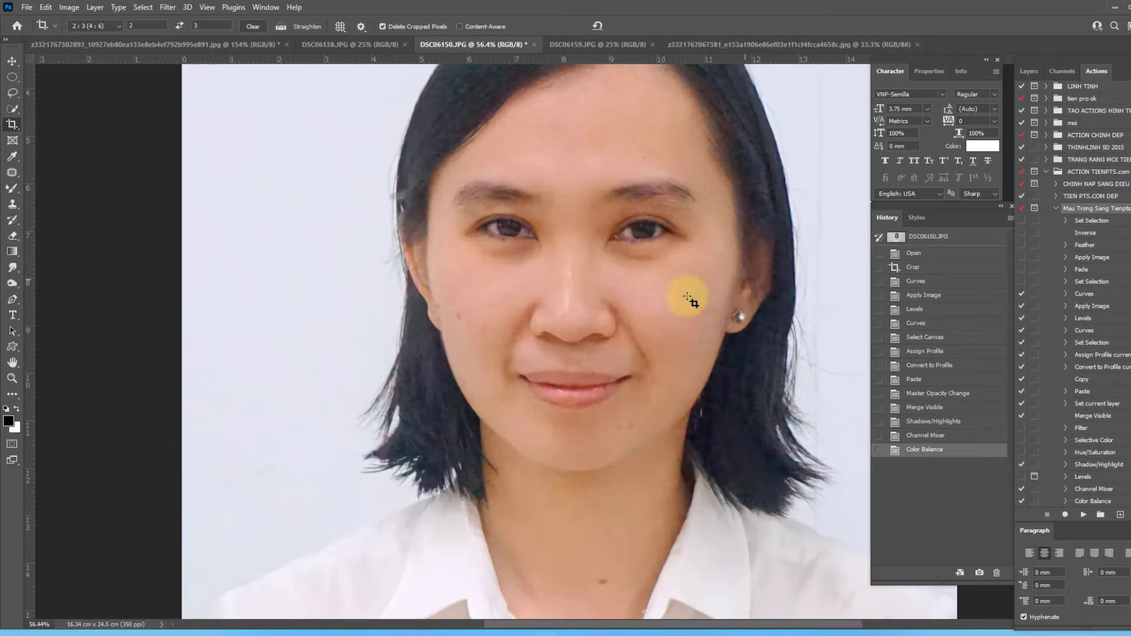
scroll(635, 303, "down", 1)
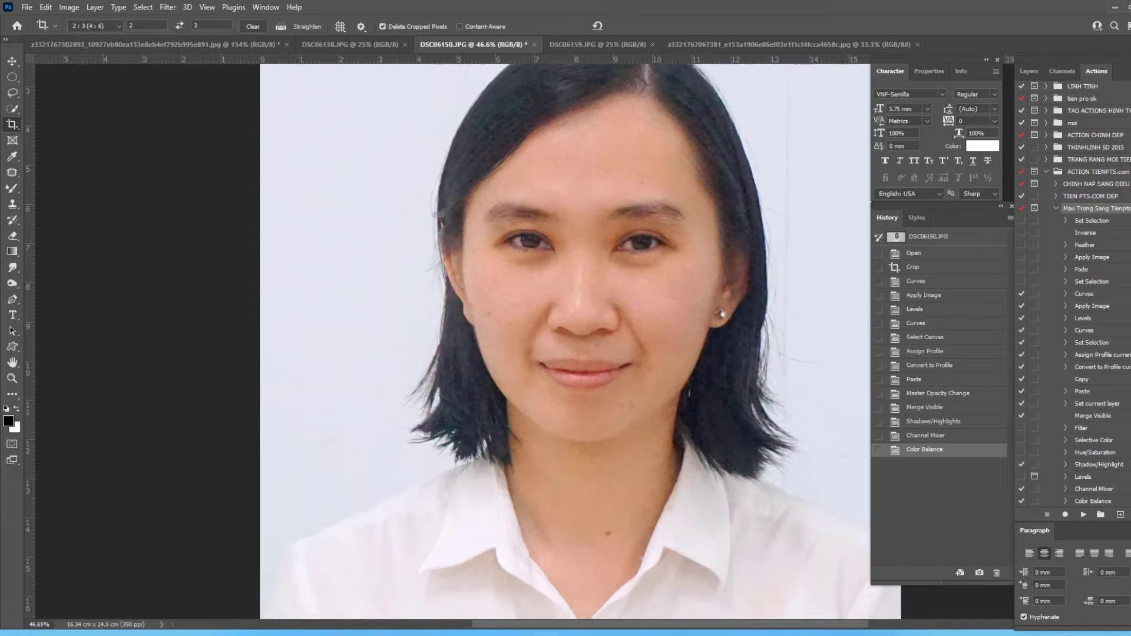
Browse the Actions panel options and Window menus, then close them without changes
left_click(1126, 71)
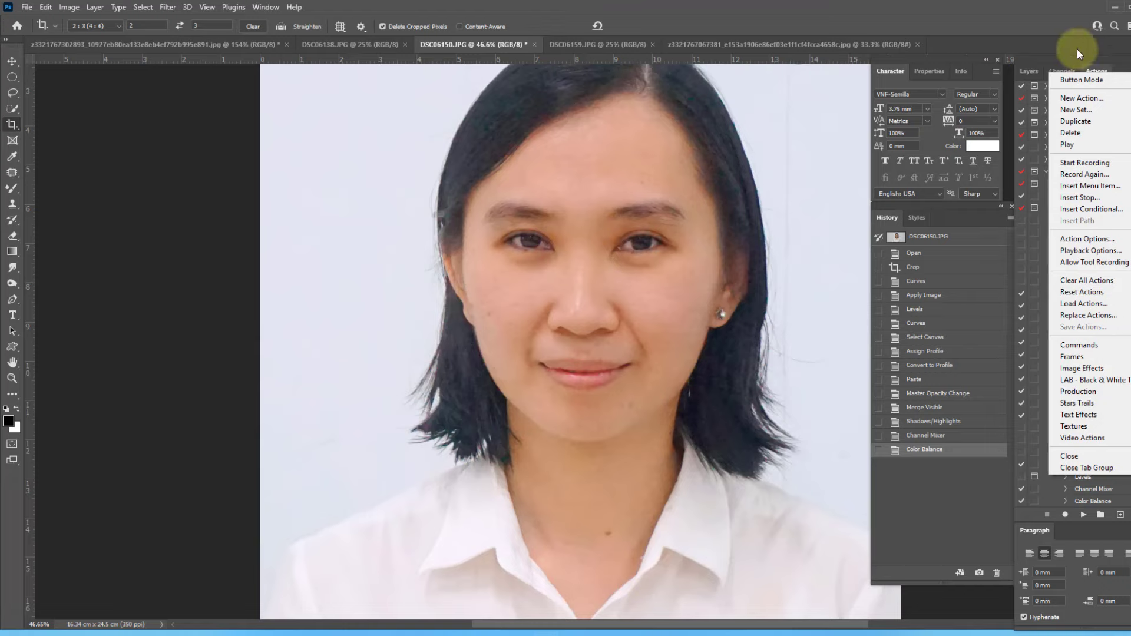
left_click(1098, 70)
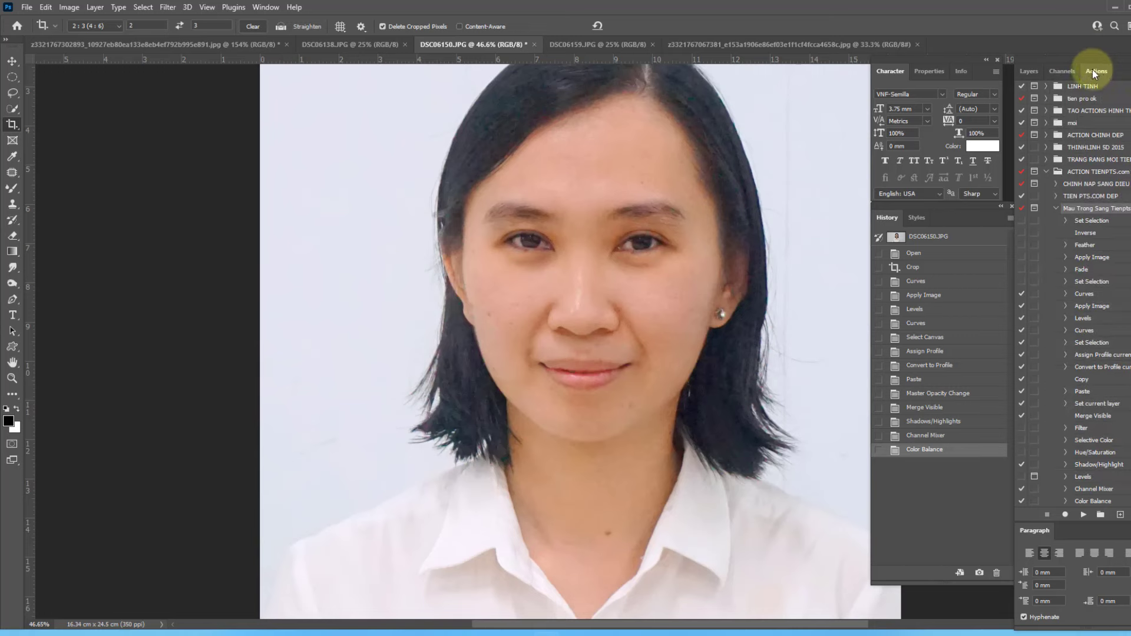
left_click(265, 7)
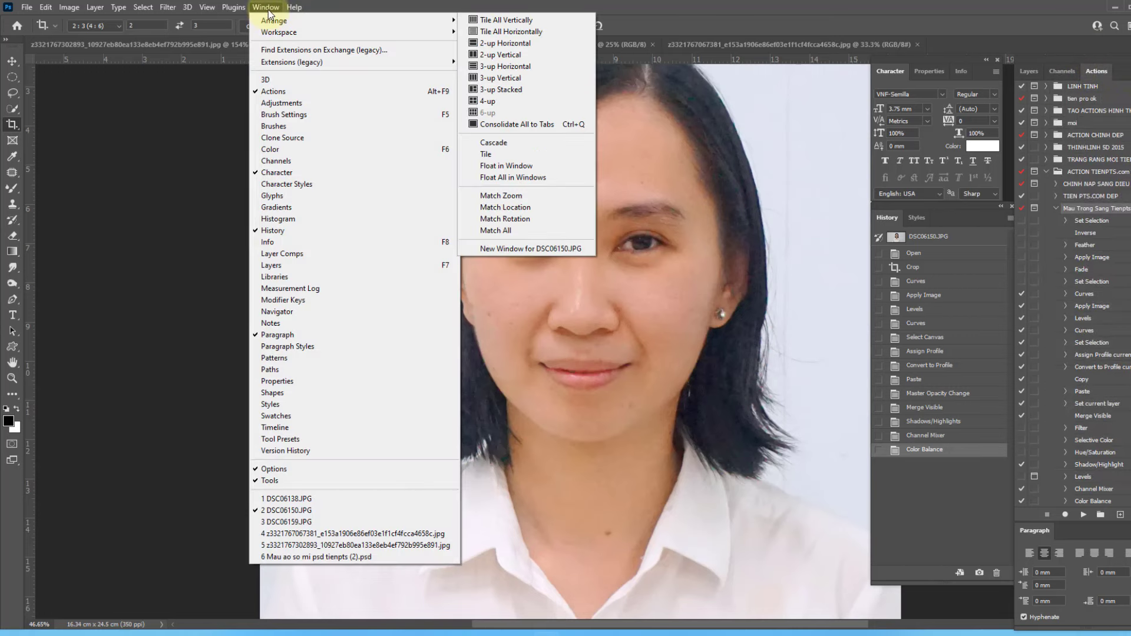
left_click(266, 7)
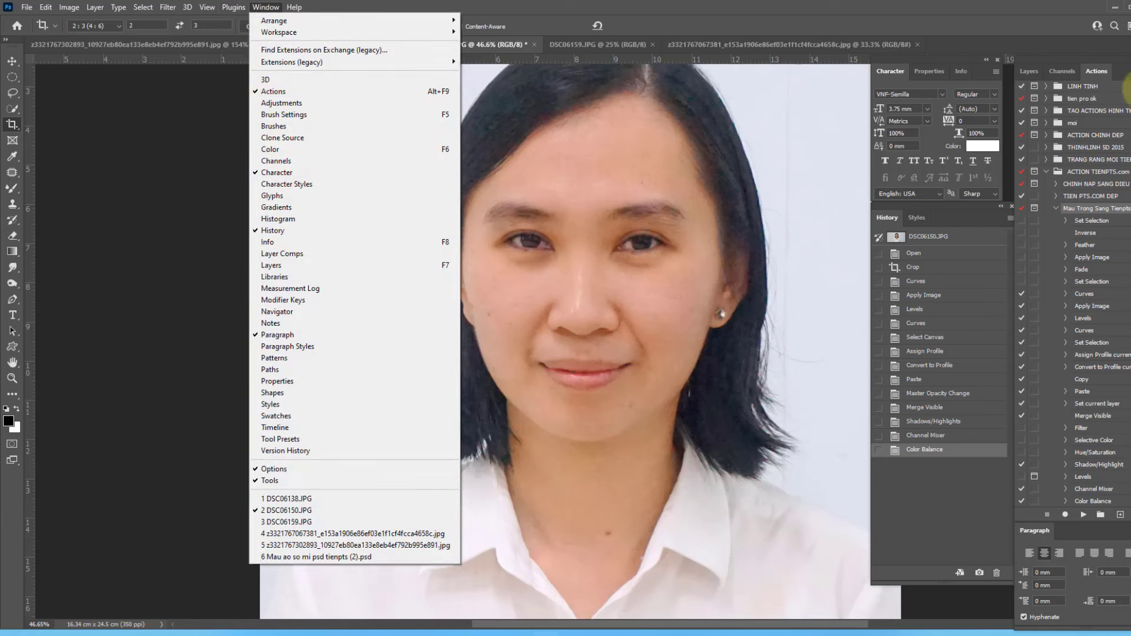
left_click(1126, 74)
left_click(724, 5)
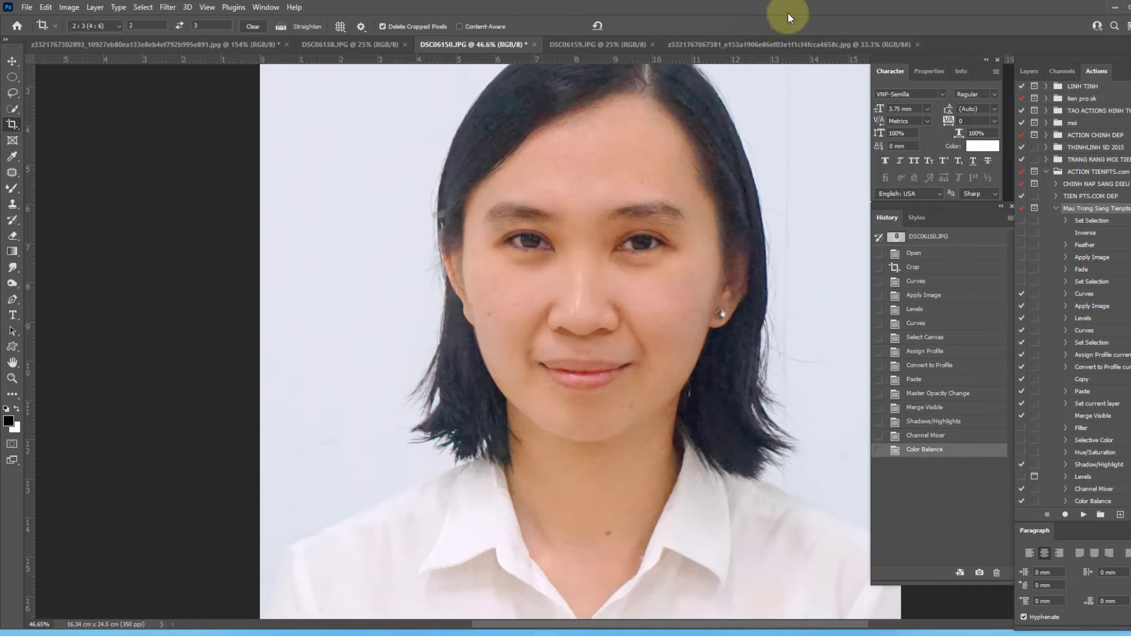
scroll(638, 121, "up", 3)
scroll(651, 189, "up", 2)
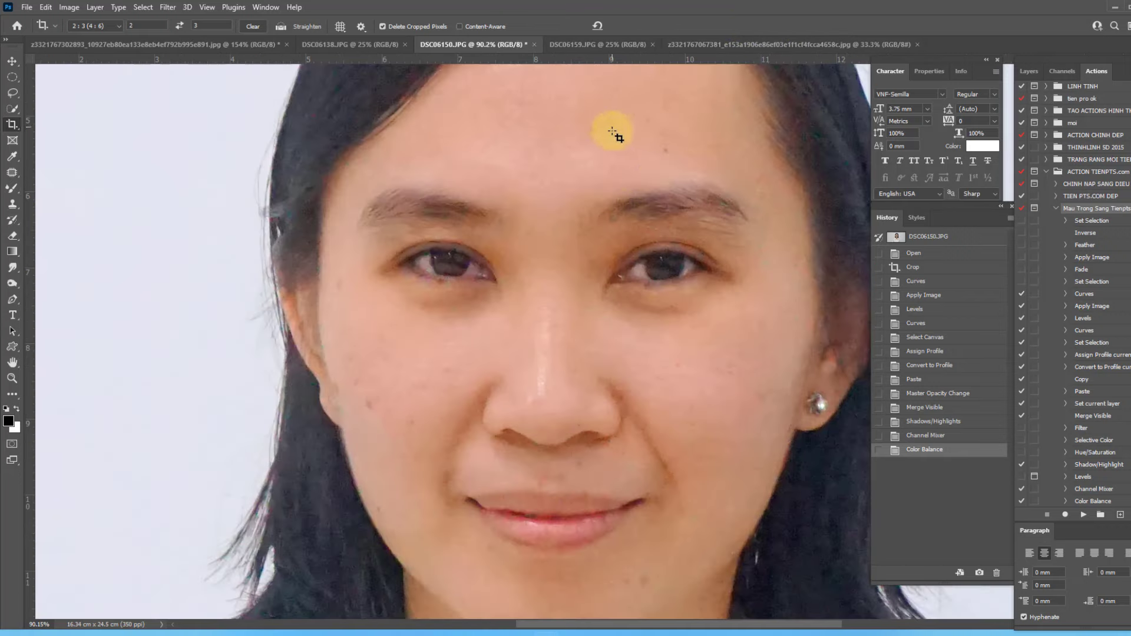
scroll(650, 261, "up", 1)
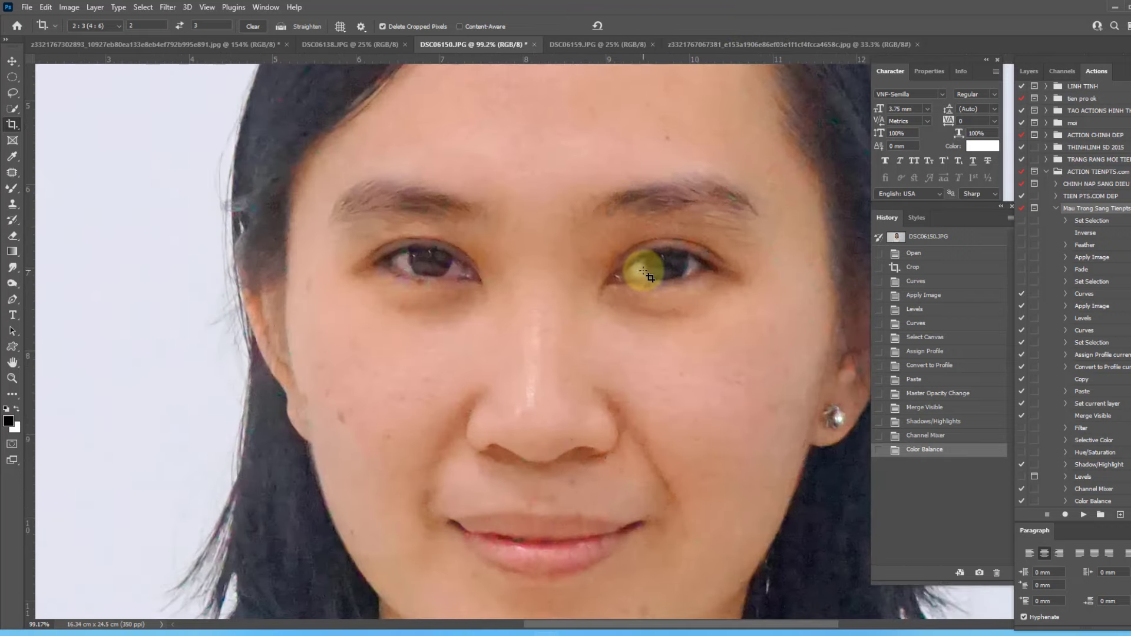
Take a History snapshot, compare it with the original photo, and fit the image on screen
left_click(987, 570)
left_click_drag(949, 243, 951, 247)
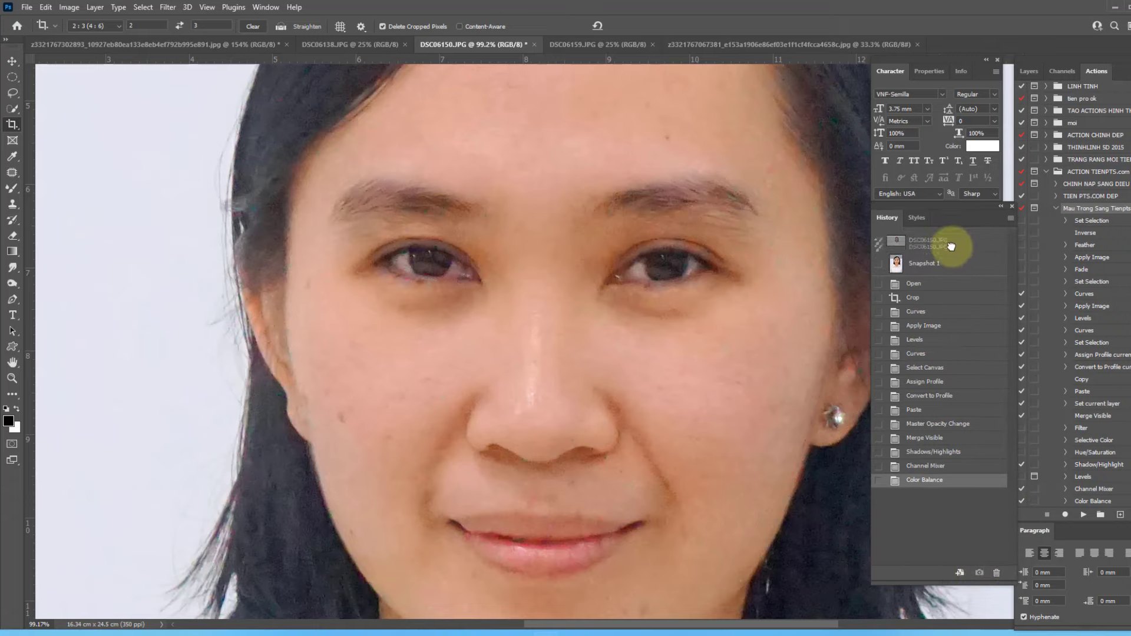
left_click(951, 240)
left_click(942, 261)
key("ctrl+0")
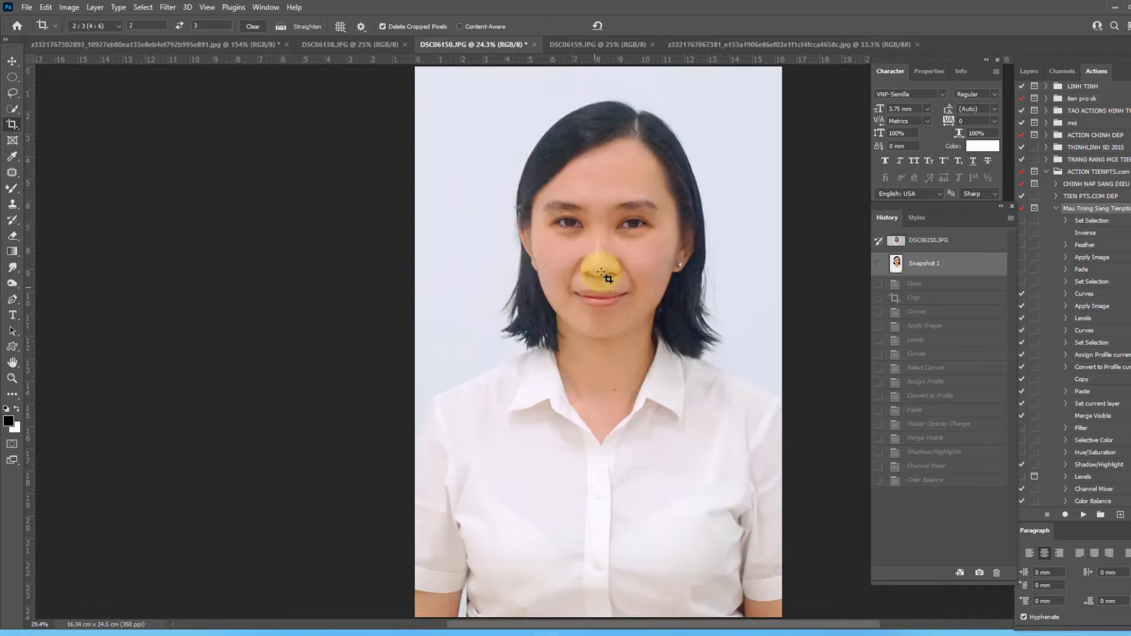
scroll(598, 265, "up", 2)
scroll(606, 228, "down", 1)
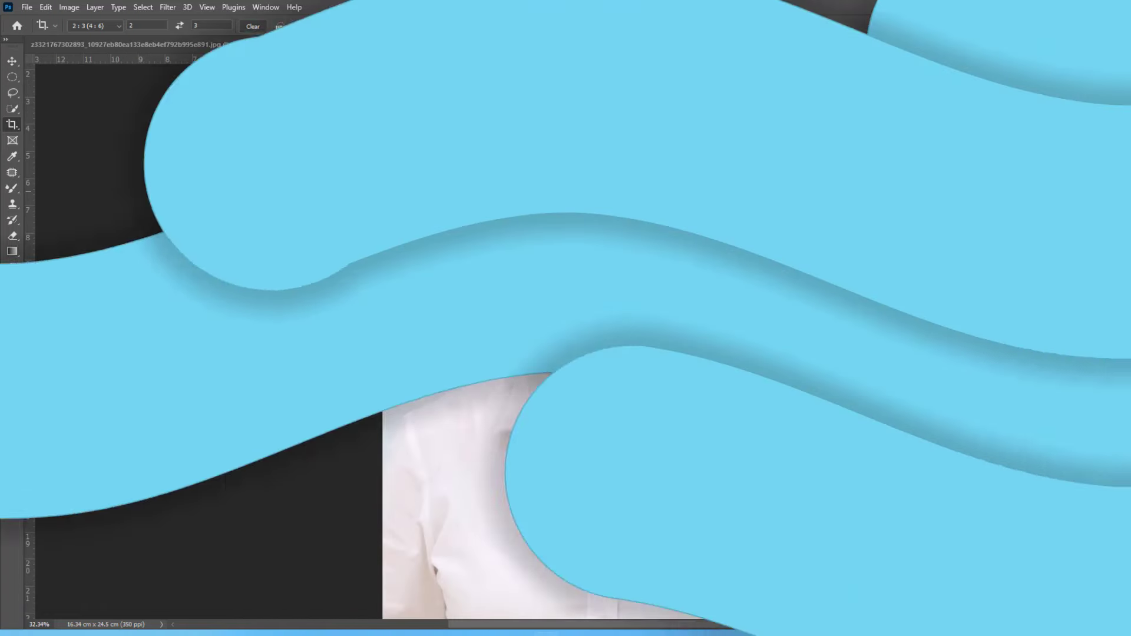
scroll(624, 198, "up", 3)
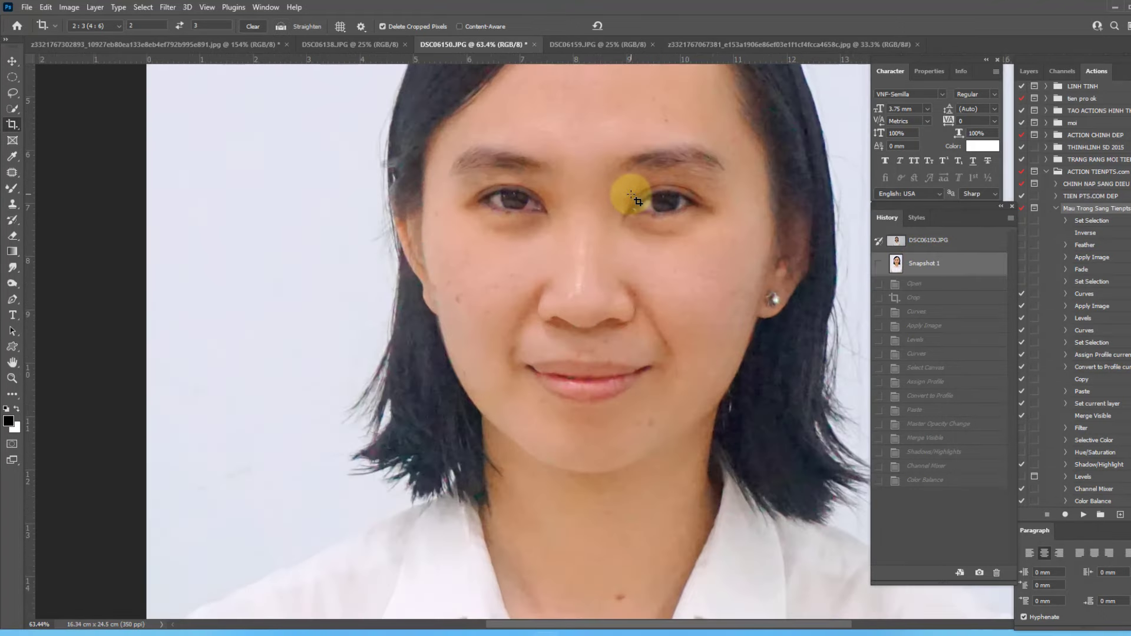
scroll(631, 195, "down", 2)
scroll(629, 176, "down", 2)
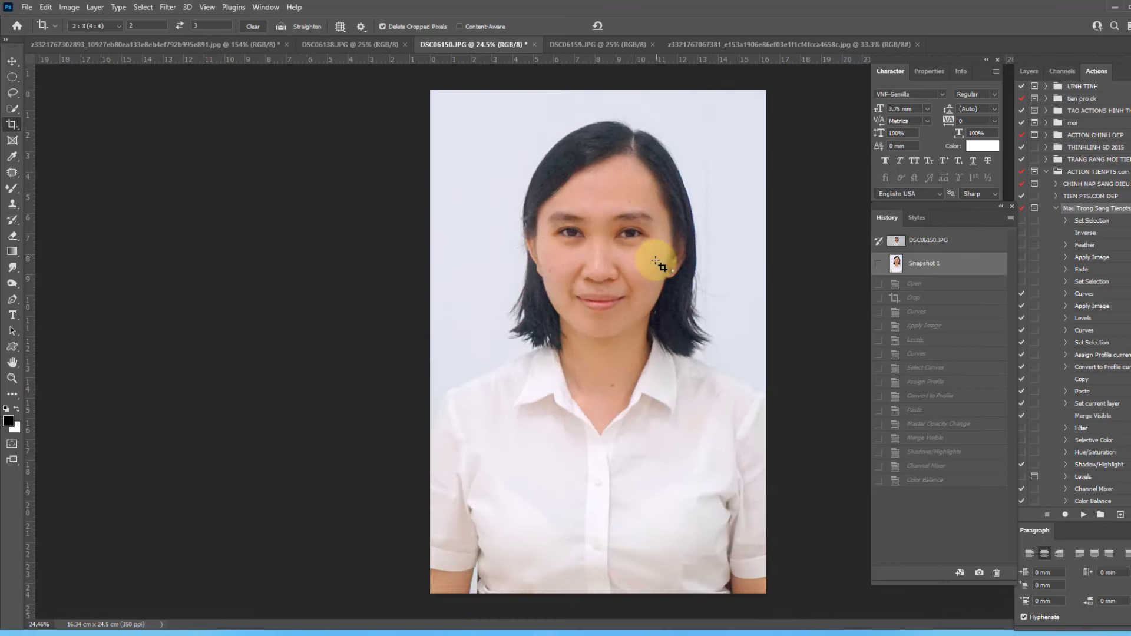
Crop the portrait with the 10 x 15.2 cm, 300 ppi preset
right_click(653, 254)
left_click(654, 250)
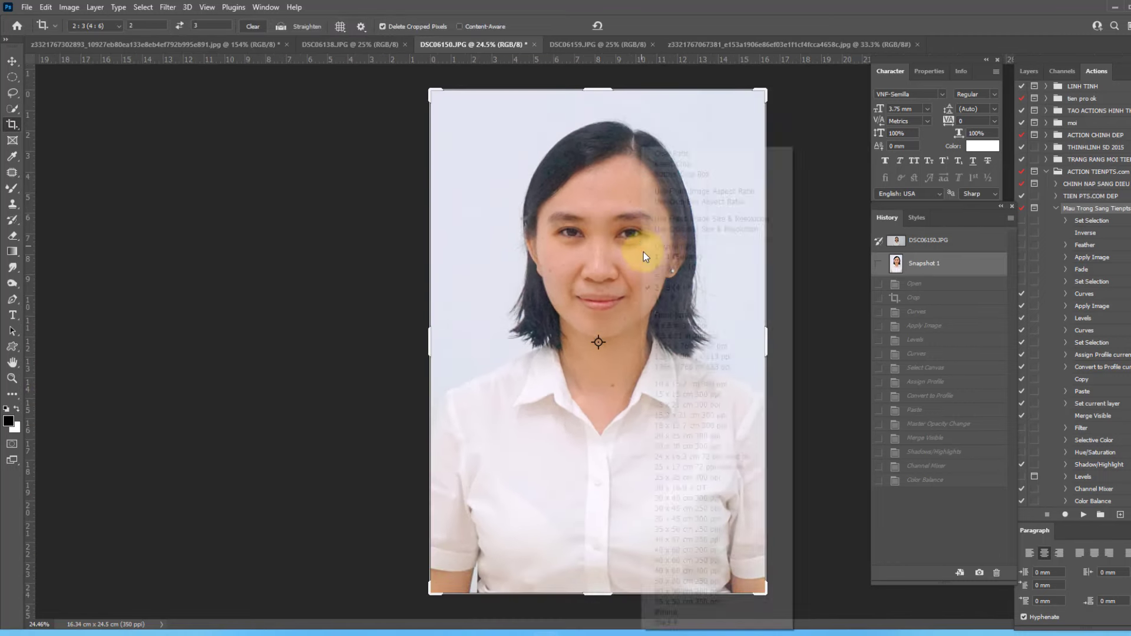
left_click(677, 383)
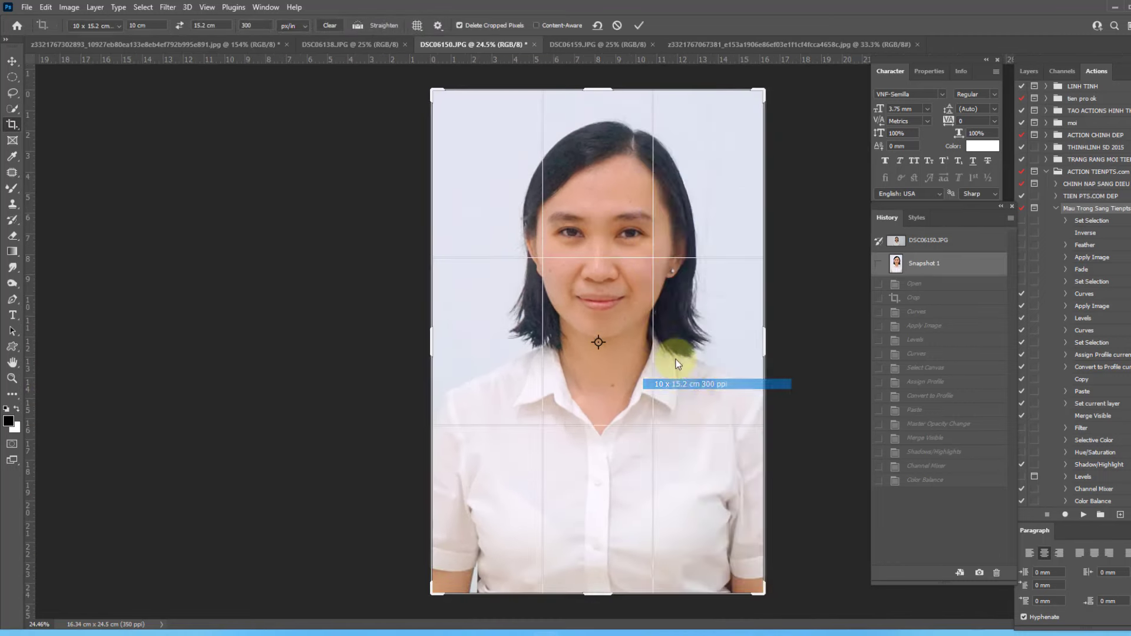
key("Return")
scroll(629, 243, "up", 3)
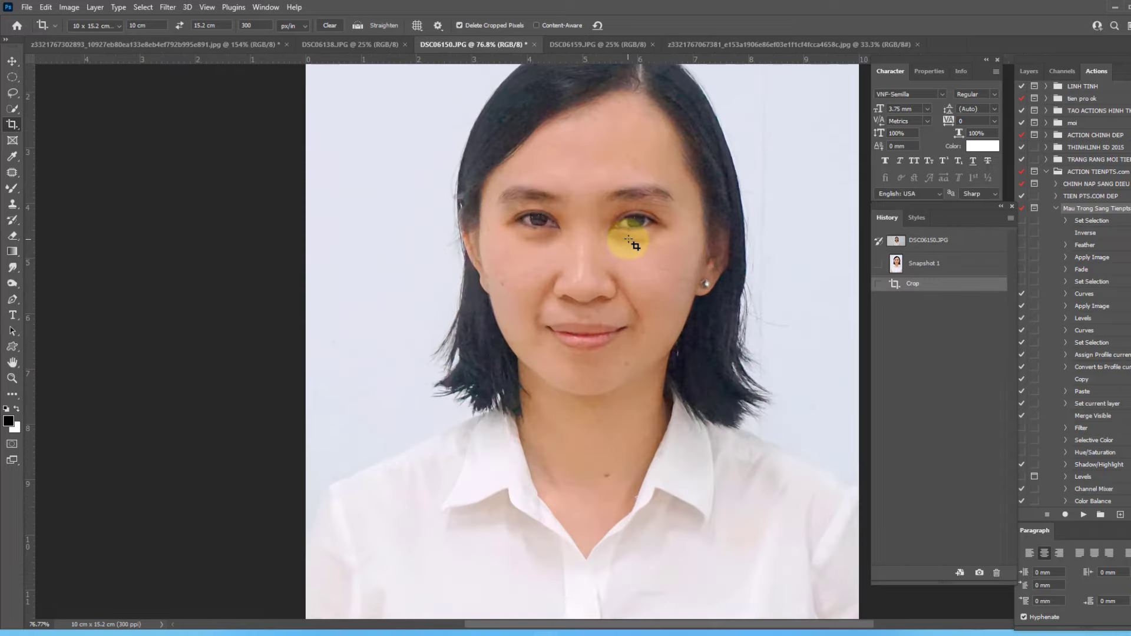
scroll(585, 139, "down", 1)
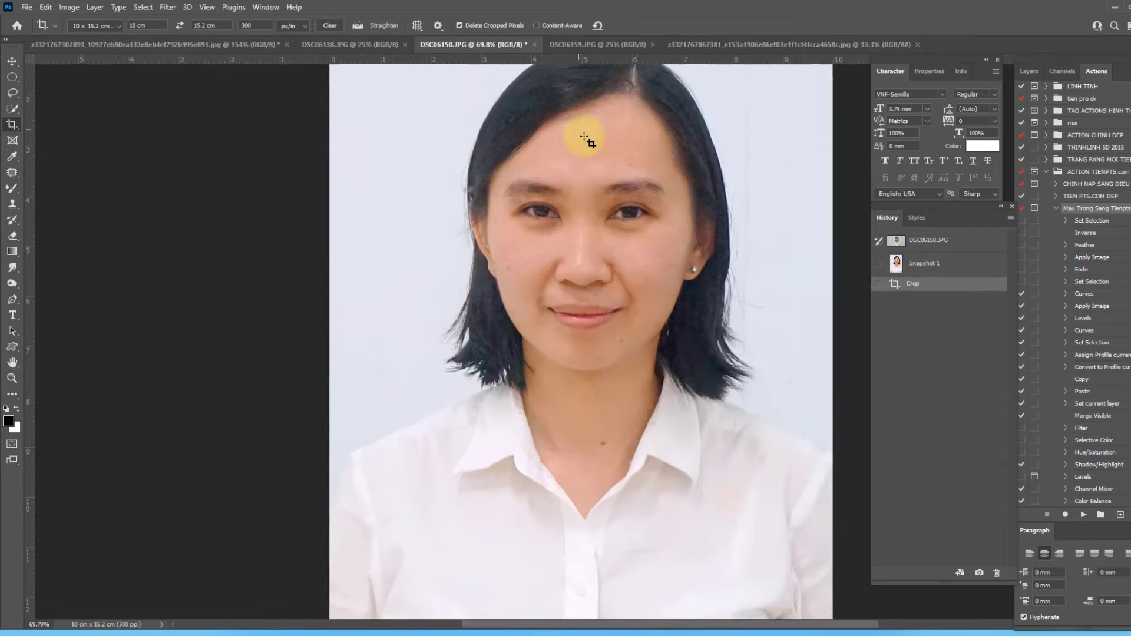
scroll(585, 139, "up", 1)
scroll(589, 121, "up", 2)
scroll(560, 126, "up", 1)
scroll(578, 189, "up", 1)
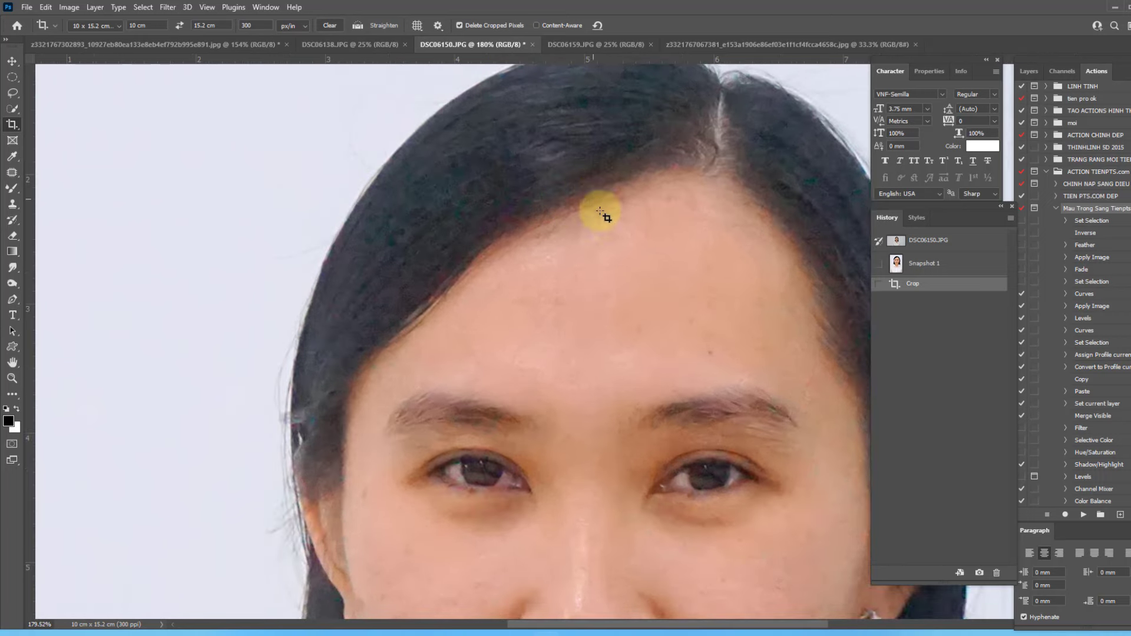
scroll(560, 147, "down", 1)
Quick-select the left hair, face and right hair, then feather the selection
scroll(553, 160, "down", 1)
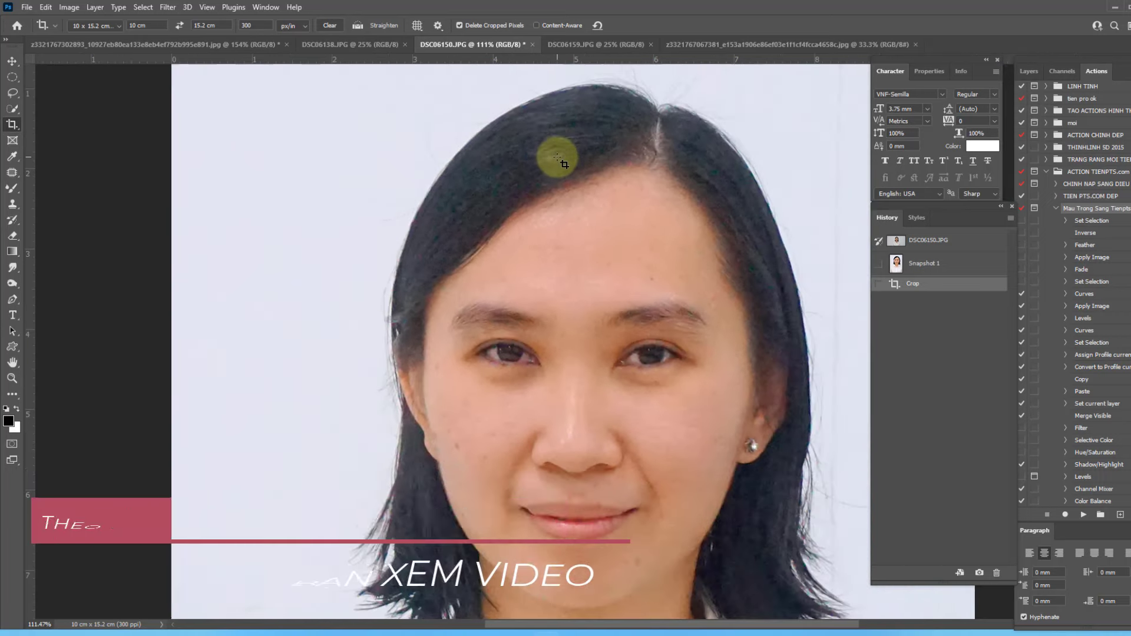
key("w")
scroll(565, 121, "down", 1)
left_click_drag(565, 120, 451, 289)
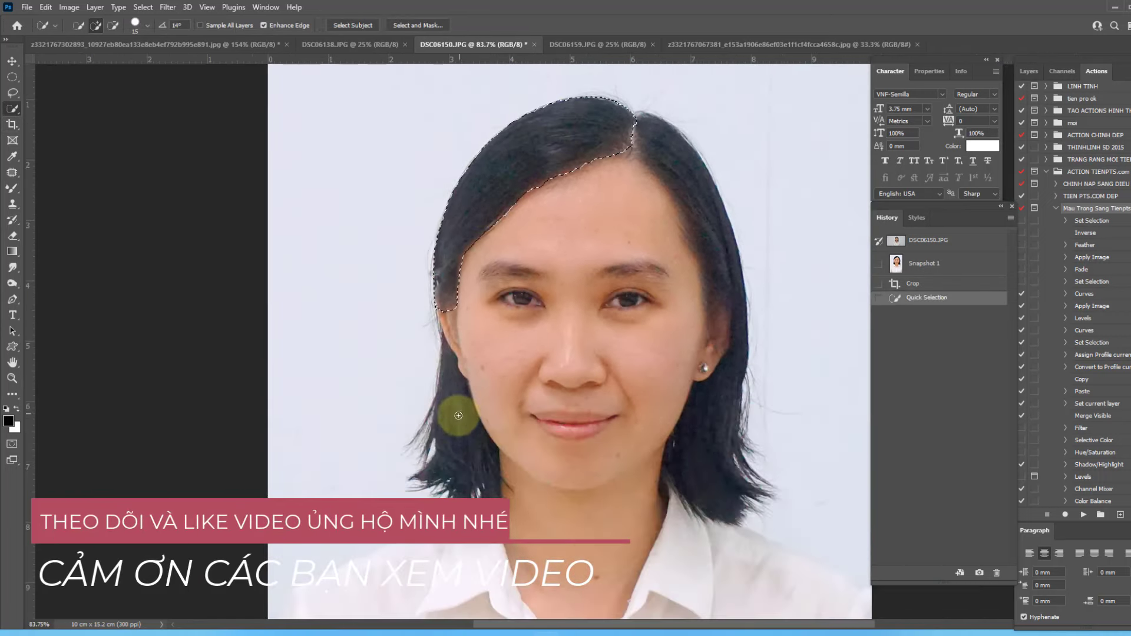
left_click_drag(459, 415, 463, 462)
left_click_drag(701, 227, 732, 460)
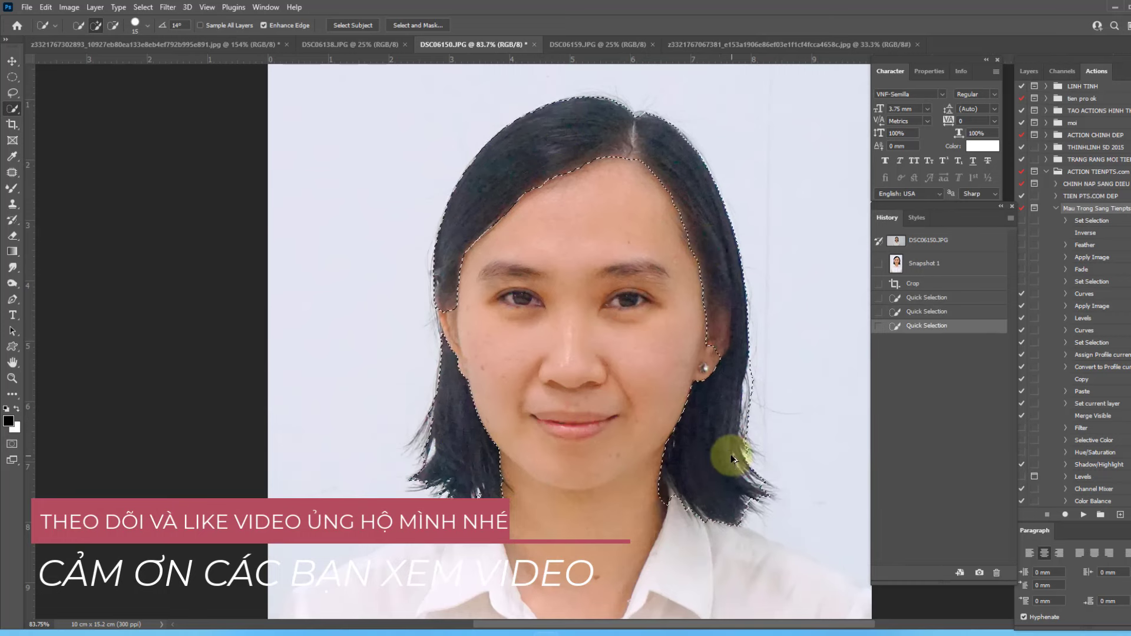
key("shift+F6")
key("Return")
Set the selection's Levels midtone to 0.79, then deselect
key("ctrl+l")
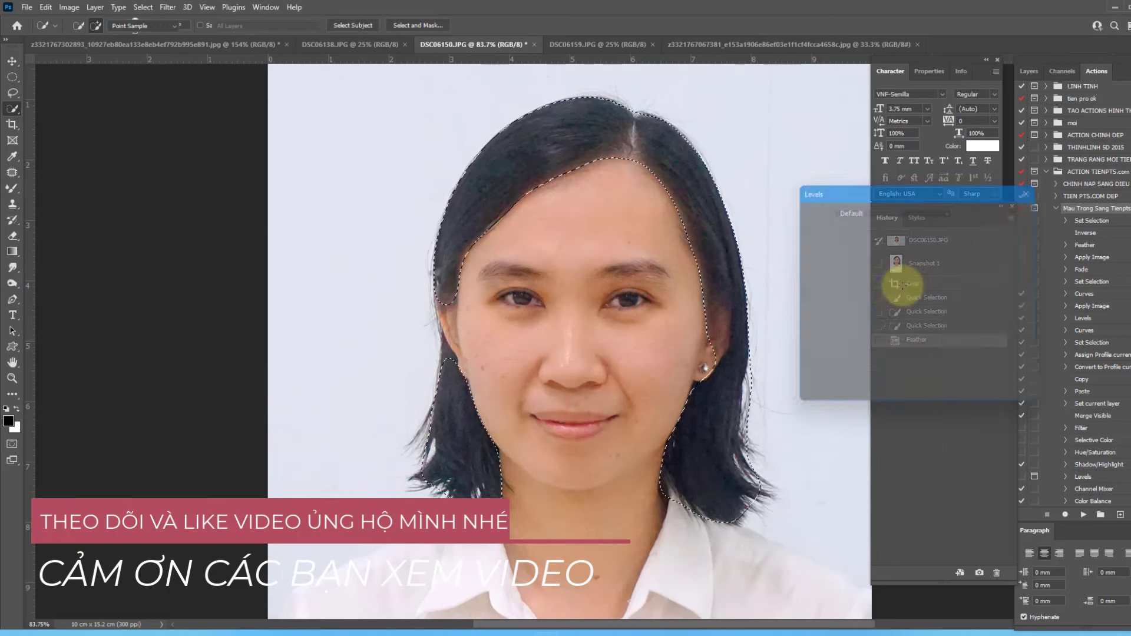
left_click_drag(896, 327, 902, 325)
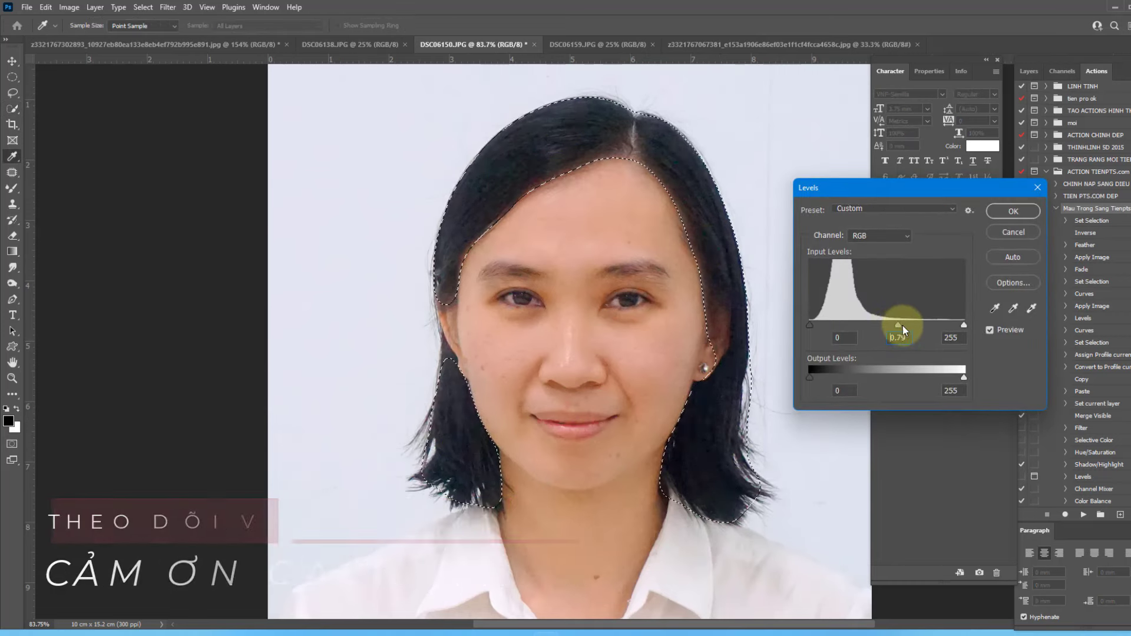
key("Return")
key("ctrl+d")
scroll(542, 319, "up", 3, "alt")
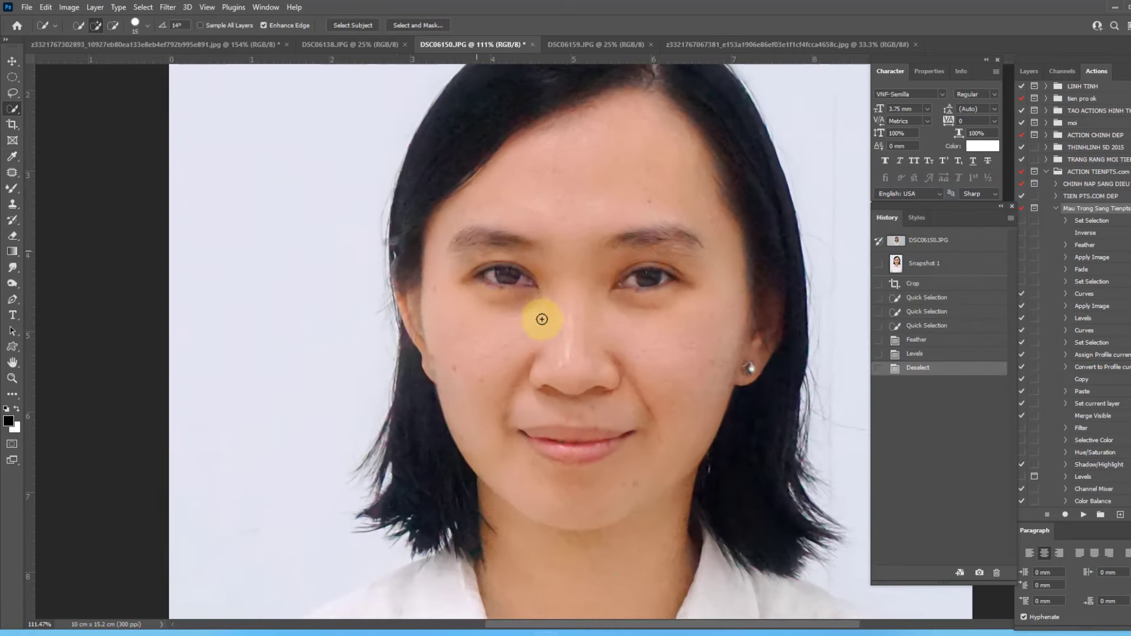
scroll(542, 319, "up", 1, "alt")
Apply Filter > Neat Image > Reduce Noise to the whole portrait
left_click(168, 8)
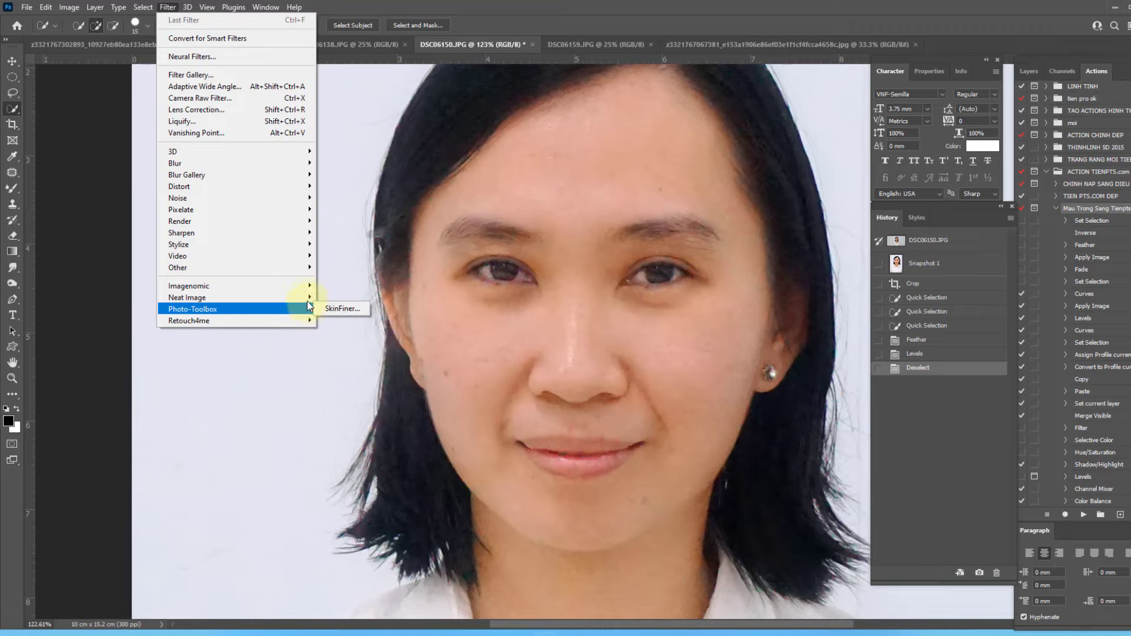
mouse_move(187, 297)
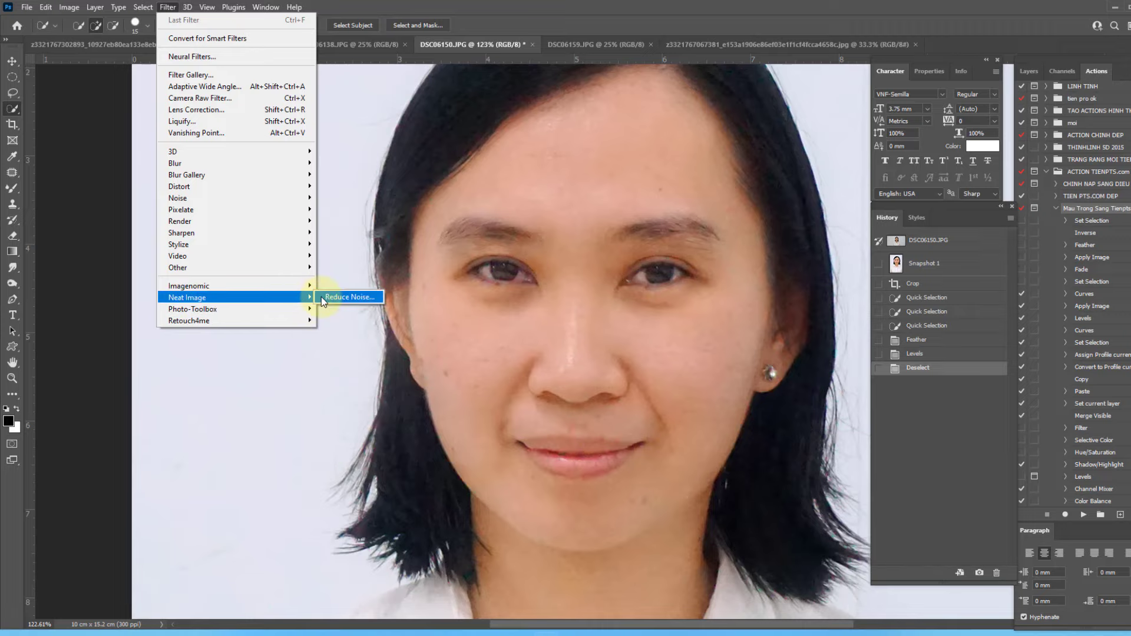
left_click(323, 297)
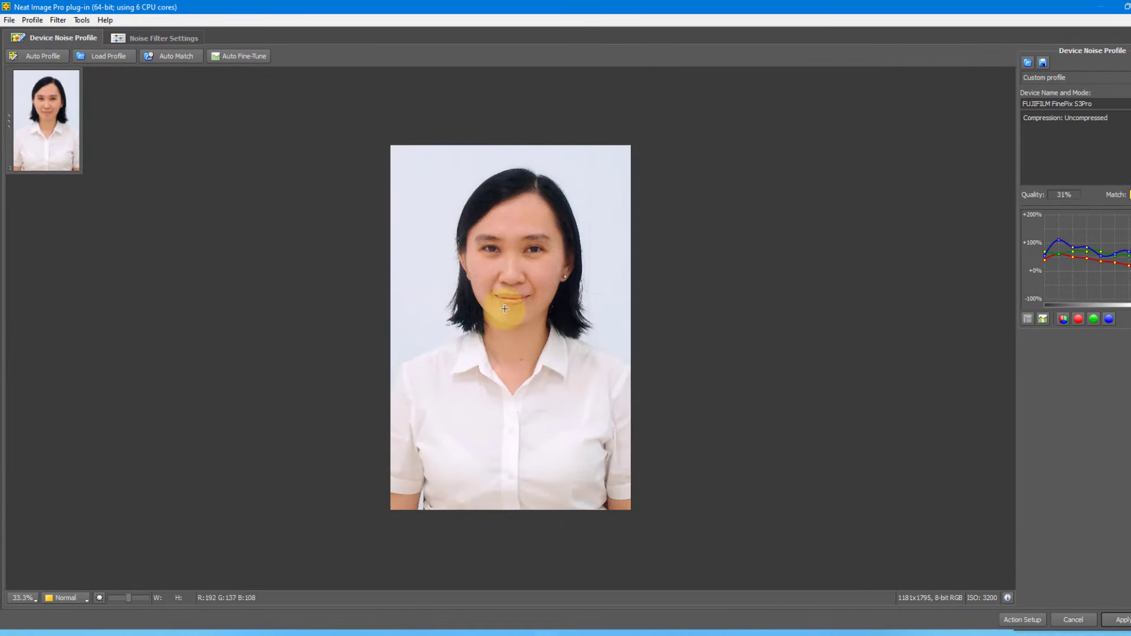
left_click(1122, 619)
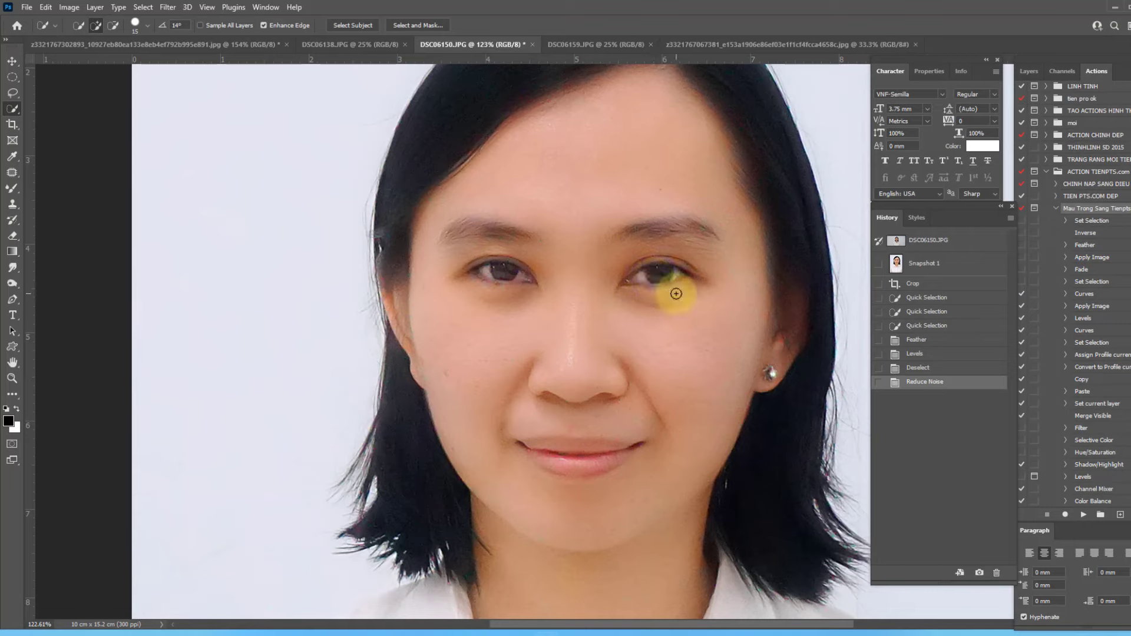
Toggle History states to compare the portrait before and after noise reduction
left_click(936, 370)
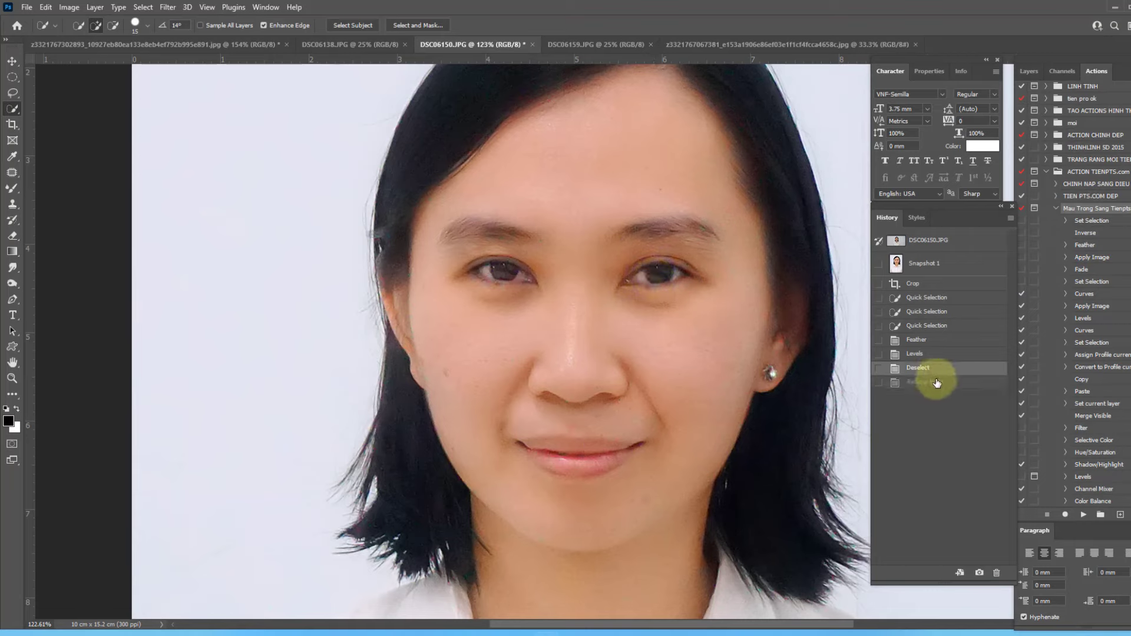
left_click(936, 383)
left_click(924, 358)
left_click(927, 382)
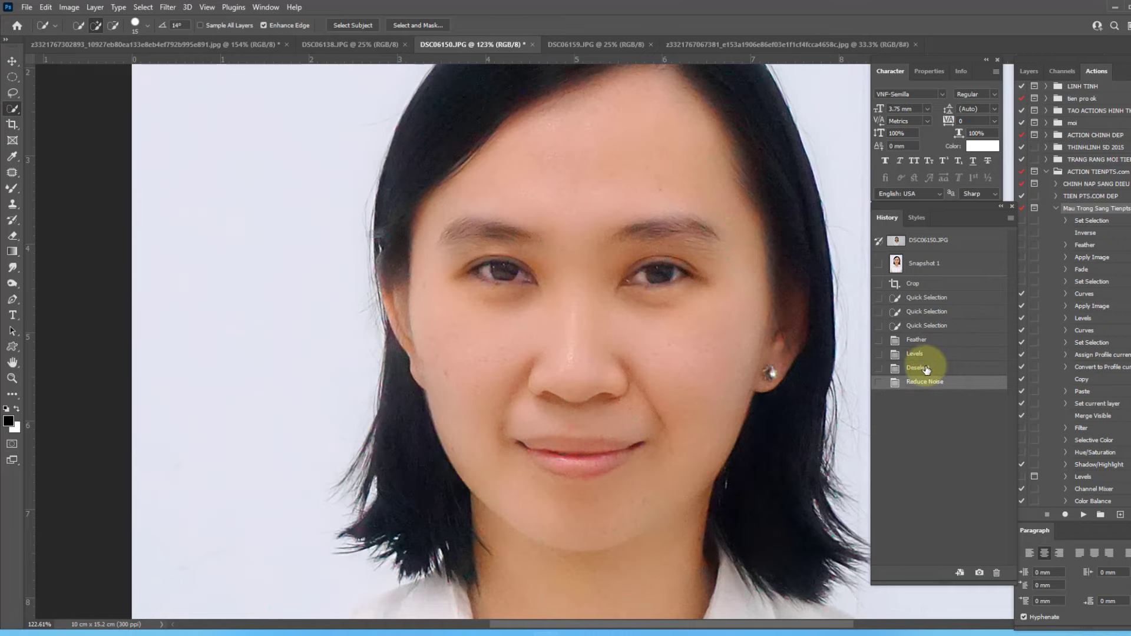
left_click(926, 369)
scroll(713, 361, "down", 3)
scroll(732, 357, "down", 2)
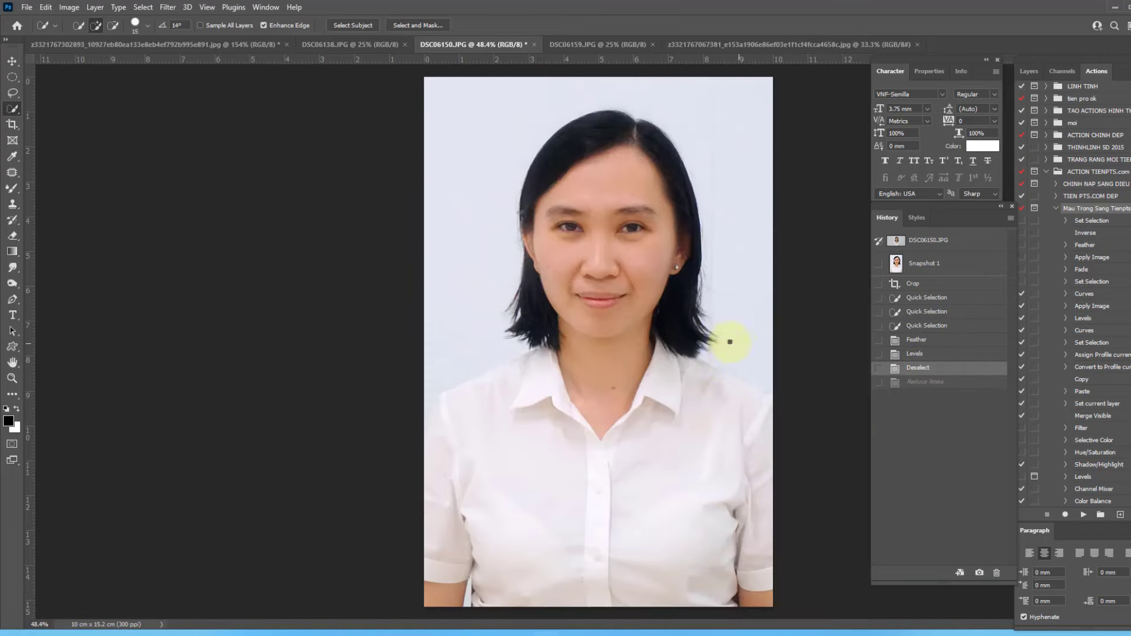
scroll(626, 245, "up", 2)
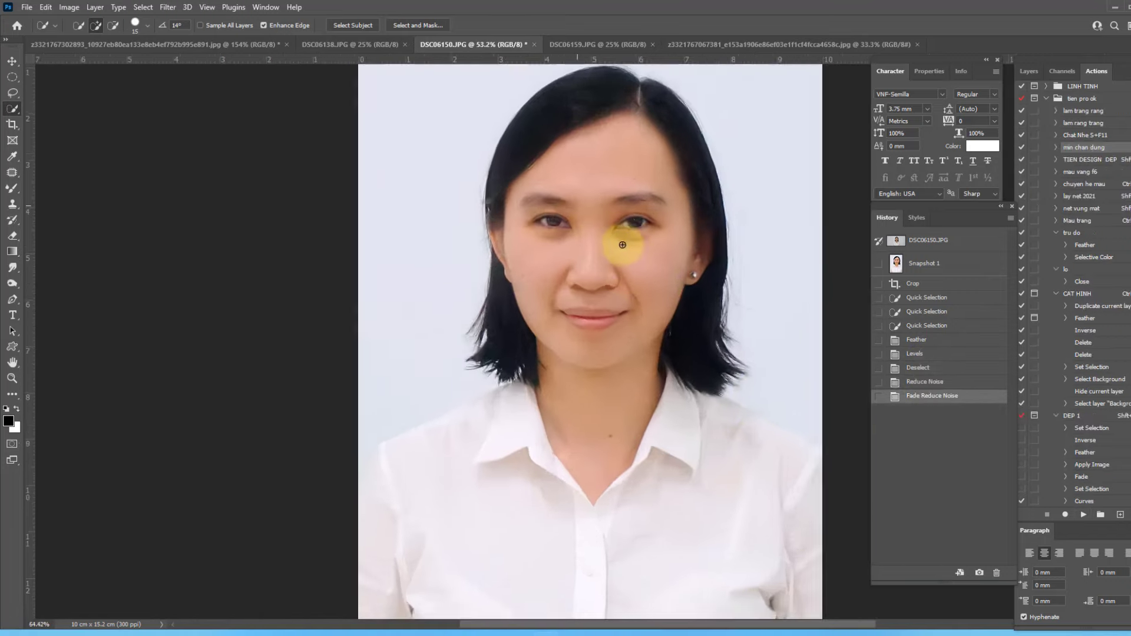
scroll(626, 245, "up", 3)
scroll(630, 253, "down", 2)
scroll(630, 254, "down", 1)
Deepen the whole portrait slightly with a Levels midtone of 0.93
key("ctrl+l")
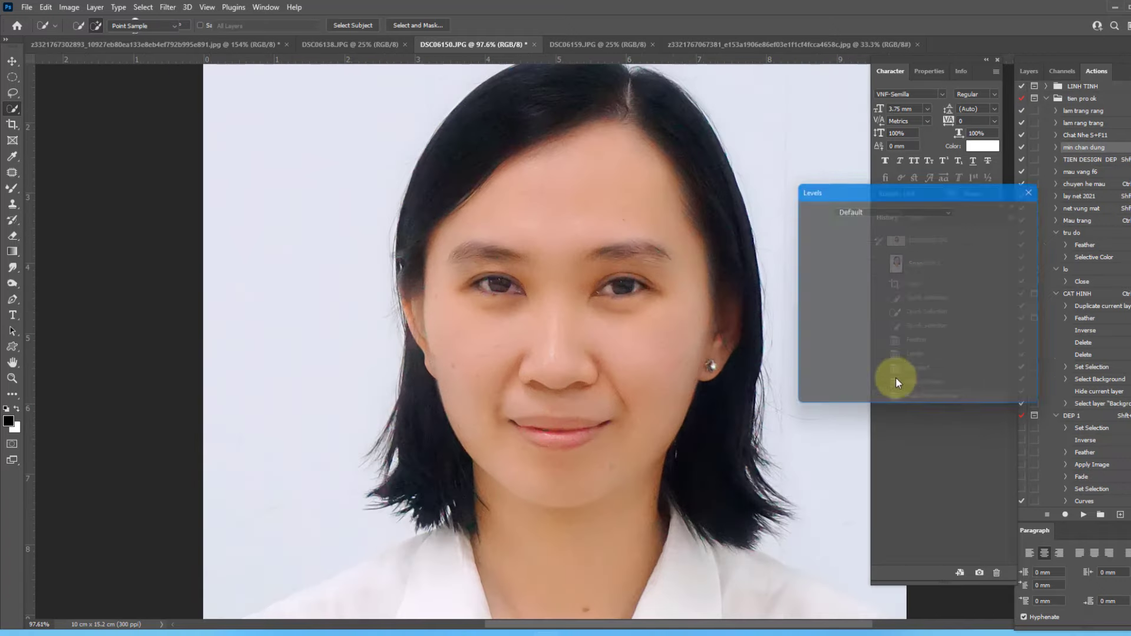
left_click_drag(885, 323, 890, 324)
key("Return")
Blend the neck, cheek and chin skin smooth with the Mixer Brush
key("b")
scroll(630, 303, "down", 3)
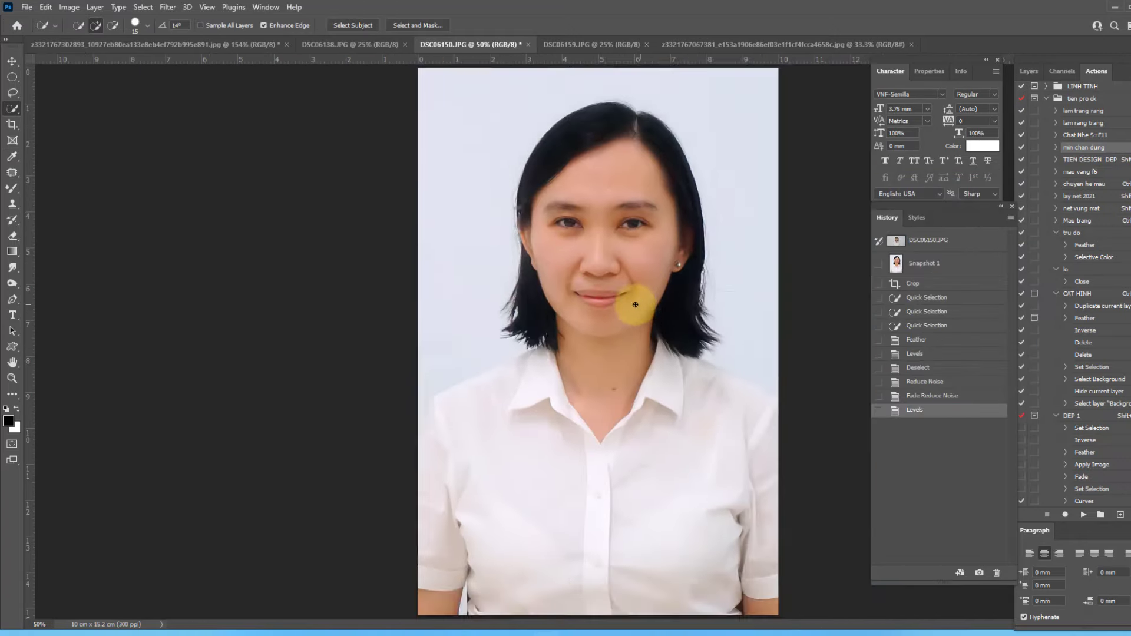
scroll(626, 450, "up", 2)
mouse_move(591, 429)
left_mouse_down()
mouse_move(609, 401)
mouse_move(596, 401)
left_mouse_up()
scroll(596, 401, "up", 3)
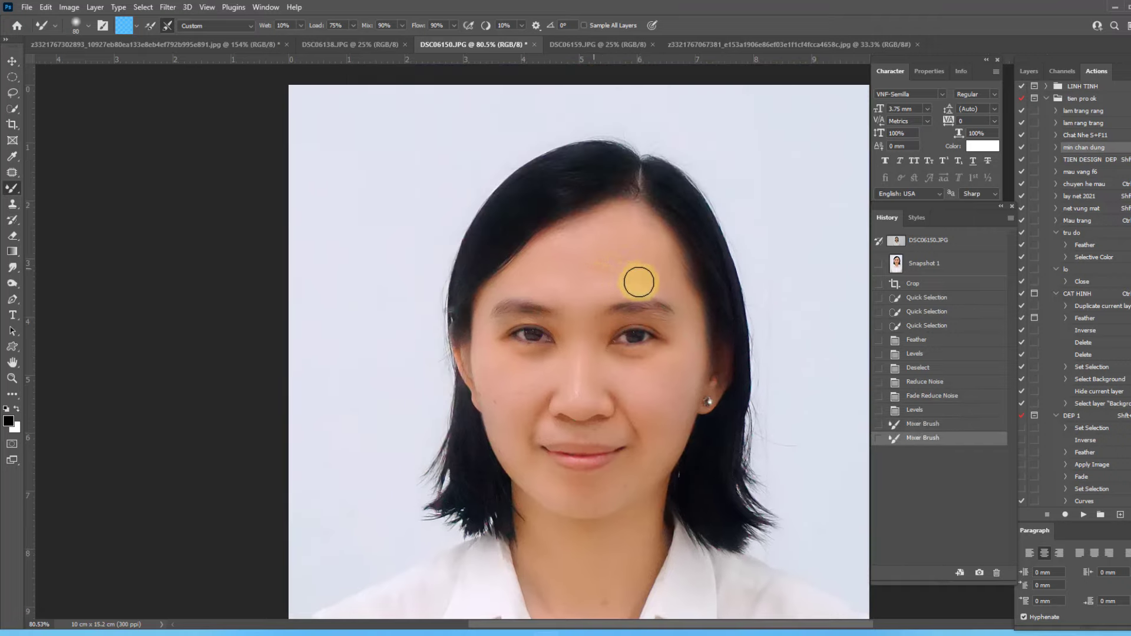
mouse_move(638, 281)
left_mouse_down()
mouse_move(558, 240)
mouse_move(632, 241)
mouse_move(639, 215)
mouse_move(542, 277)
mouse_move(532, 298)
left_mouse_up()
left_click_drag(501, 404, 498, 415)
mouse_move(550, 373)
left_mouse_down()
mouse_move(507, 419)
mouse_move(527, 453)
left_mouse_up()
Enlarge the brush and blend the remaining cheek, chin, forehead and neck skin
scroll(527, 453, "up", 1)
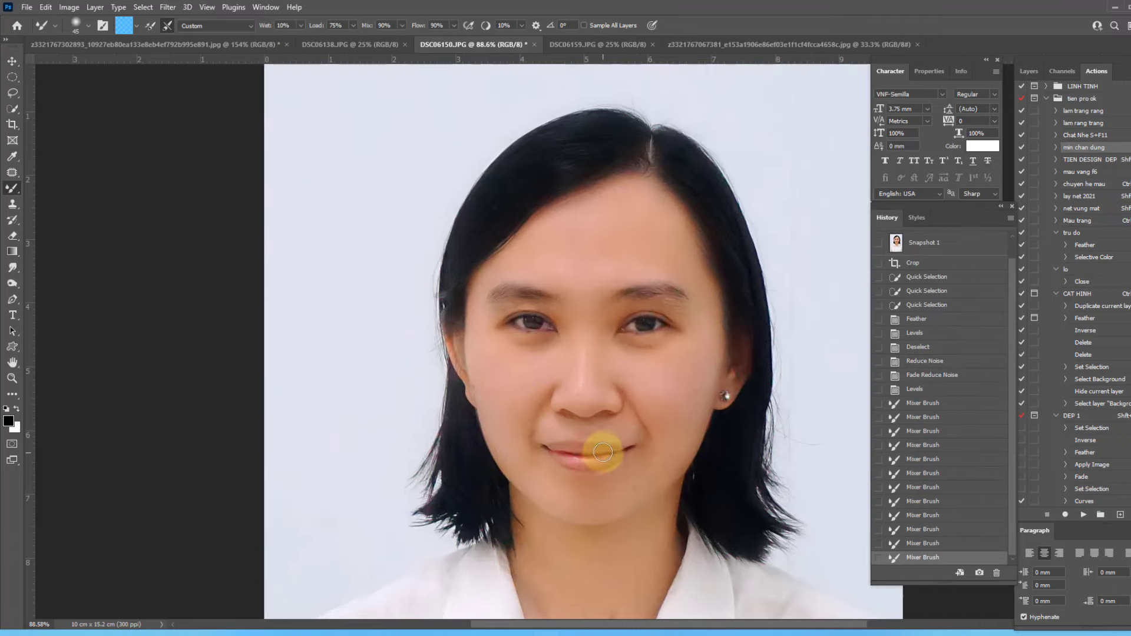
left_click_drag(603, 449, 603, 430)
mouse_move(629, 390)
left_mouse_down()
mouse_move(666, 421)
mouse_move(676, 398)
mouse_move(616, 497)
left_mouse_up()
key("bracketright")
left_click_drag(536, 487, 492, 399)
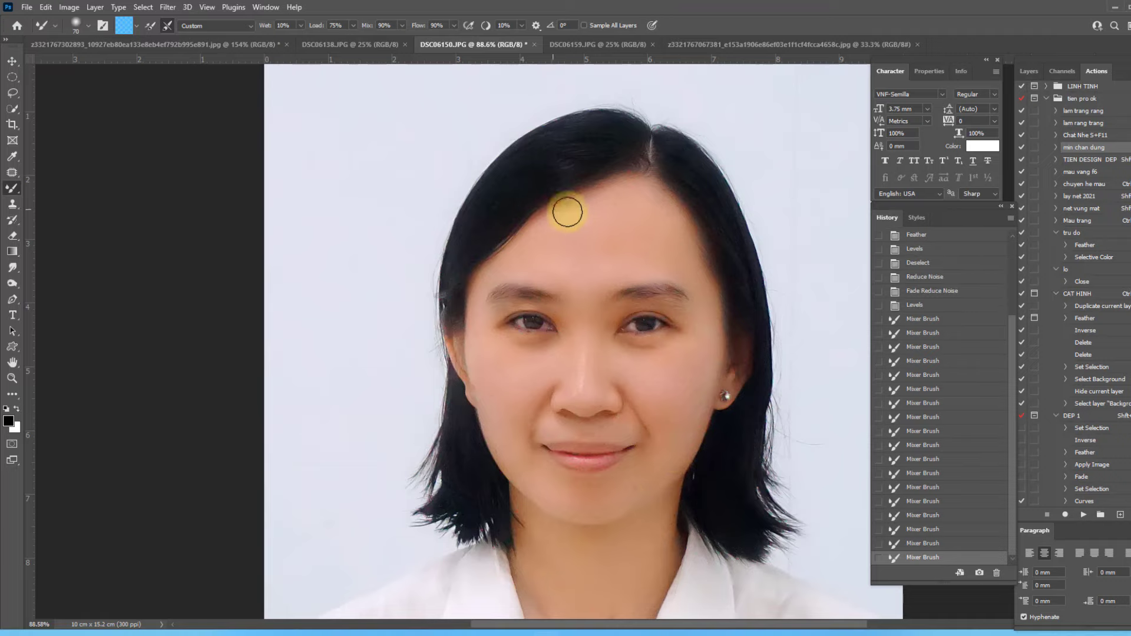
mouse_move(567, 210)
left_mouse_down()
mouse_move(611, 234)
mouse_move(683, 241)
mouse_move(714, 328)
left_mouse_up()
scroll(639, 220, "down", 6)
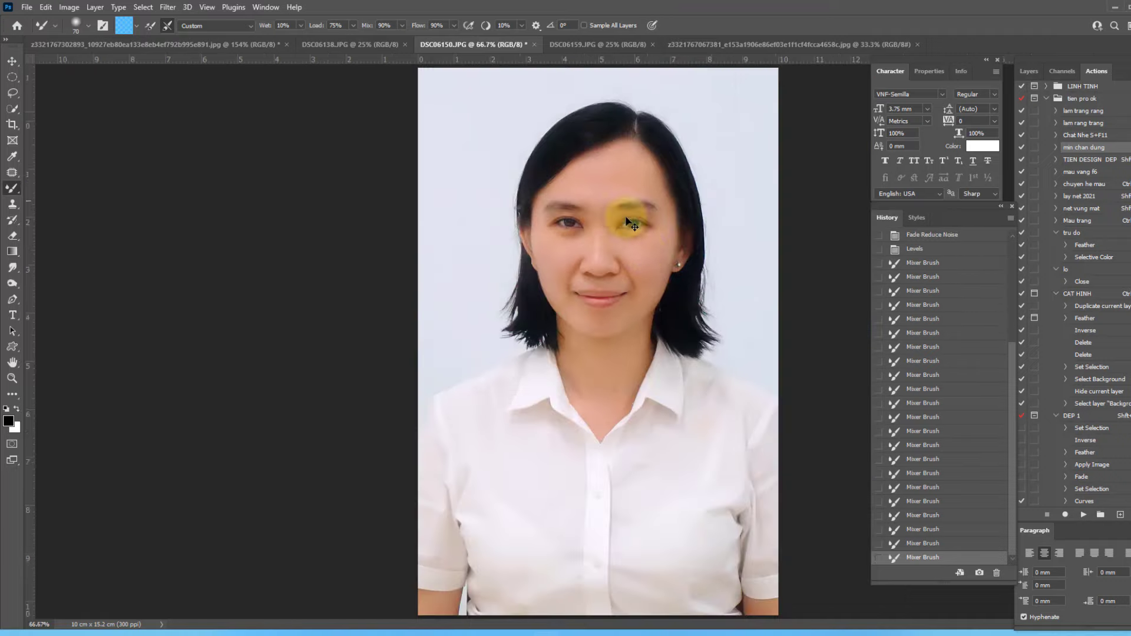
scroll(724, 252, "down", 4)
scroll(626, 365, "up", 4)
mouse_move(626, 364)
left_mouse_down()
mouse_move(589, 396)
mouse_move(628, 391)
left_mouse_up()
Raise the RGB curve slightly and push Color Balance Yellow–Blue to +7
key("ctrl+m")
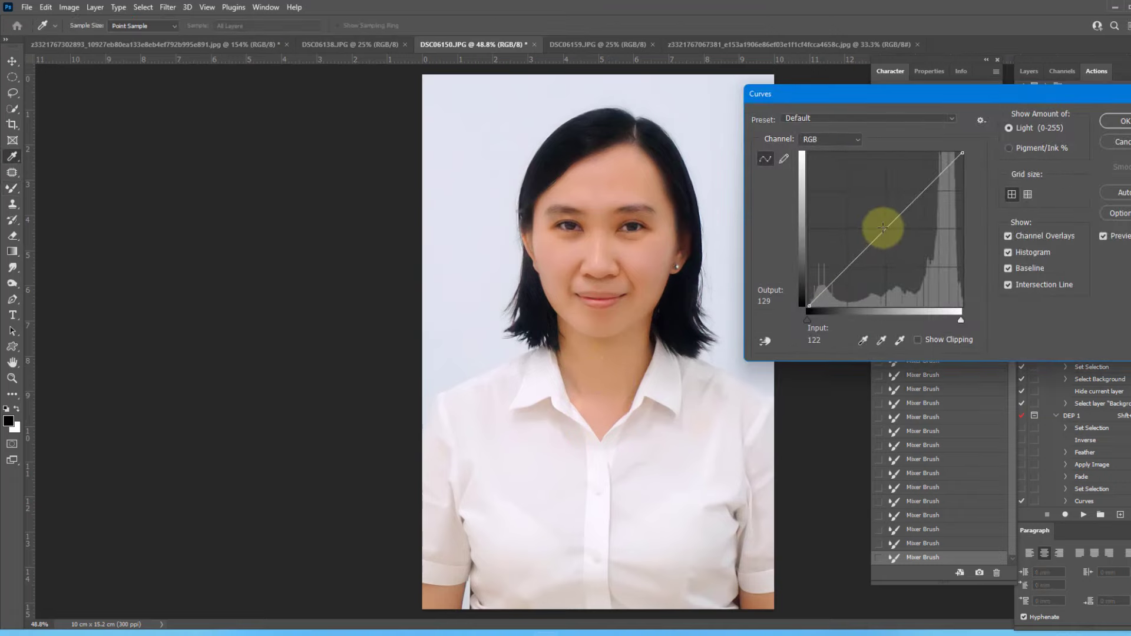
left_click_drag(880, 224, 878, 227)
key("Return")
key("ctrl+b")
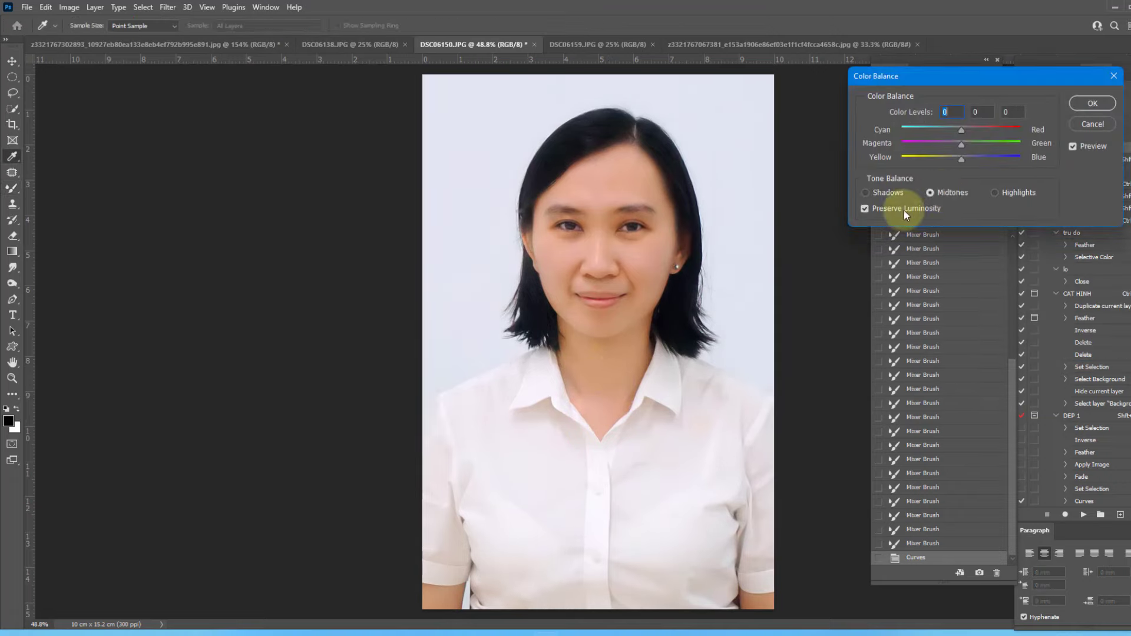
left_click_drag(963, 154, 964, 158)
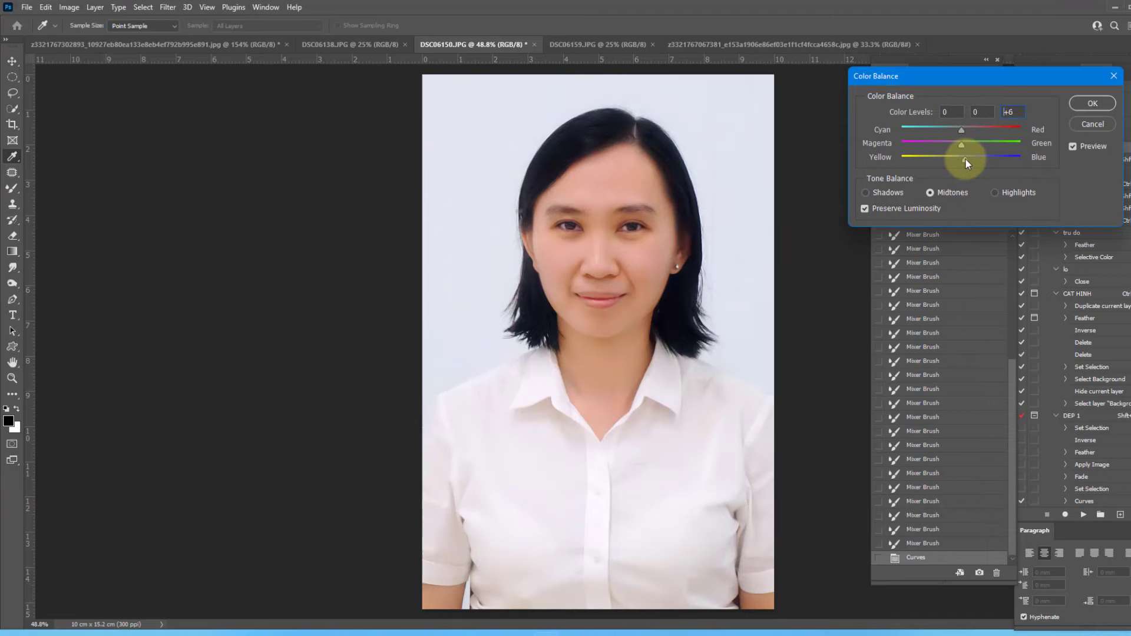
key("Return")
Save the woman's portrait as a JPEG, accepting the JPEG Options
key("ctrl+minus")
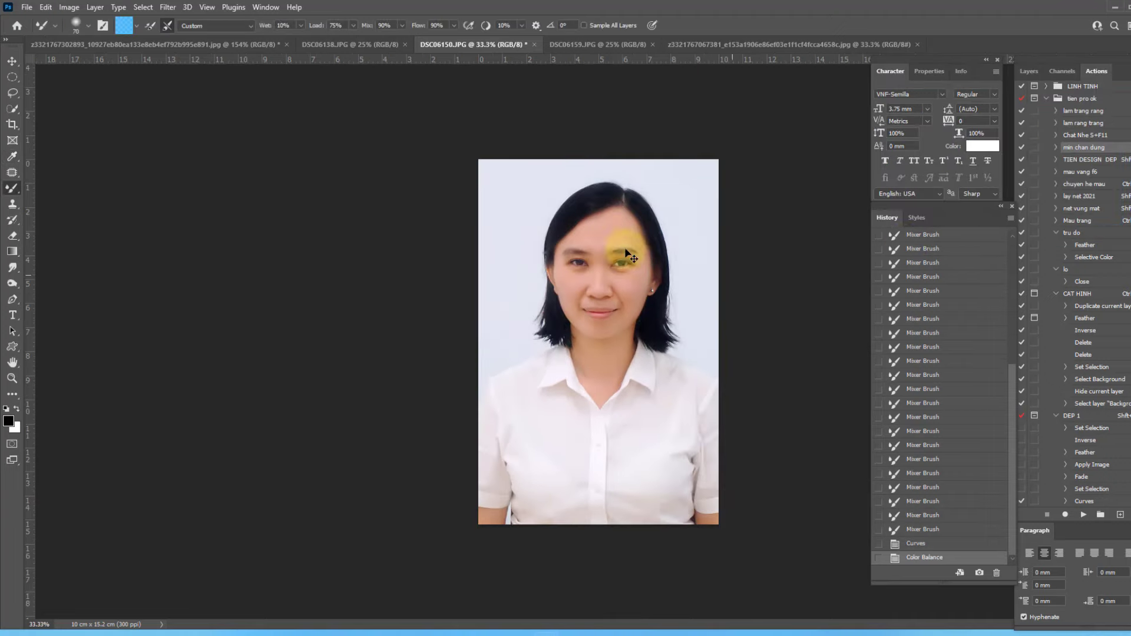
key("ctrl+s")
left_click(665, 186)
Close the woman's portrait, crop the man's photo to the preset size, and snapshot it
key("ctrl+w")
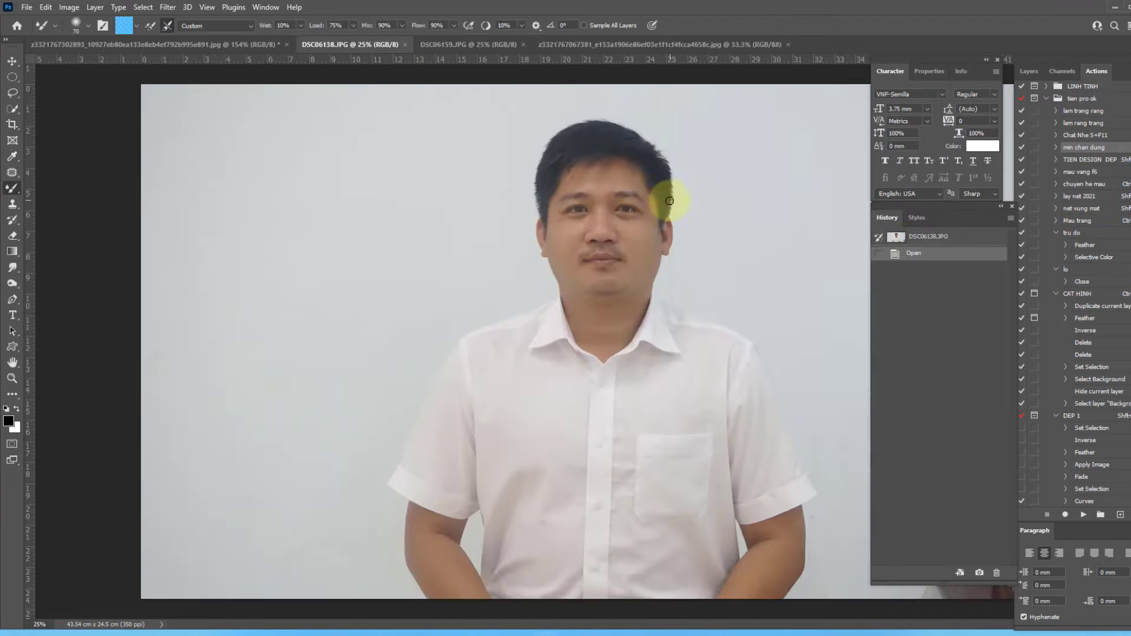
key("c")
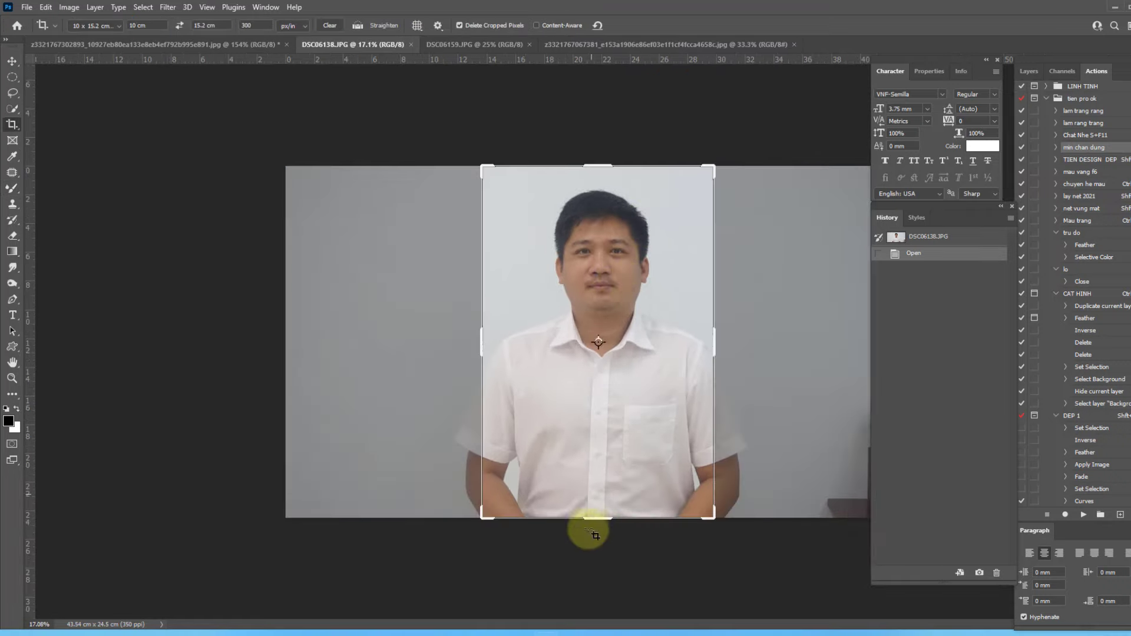
left_click_drag(594, 514, 596, 489)
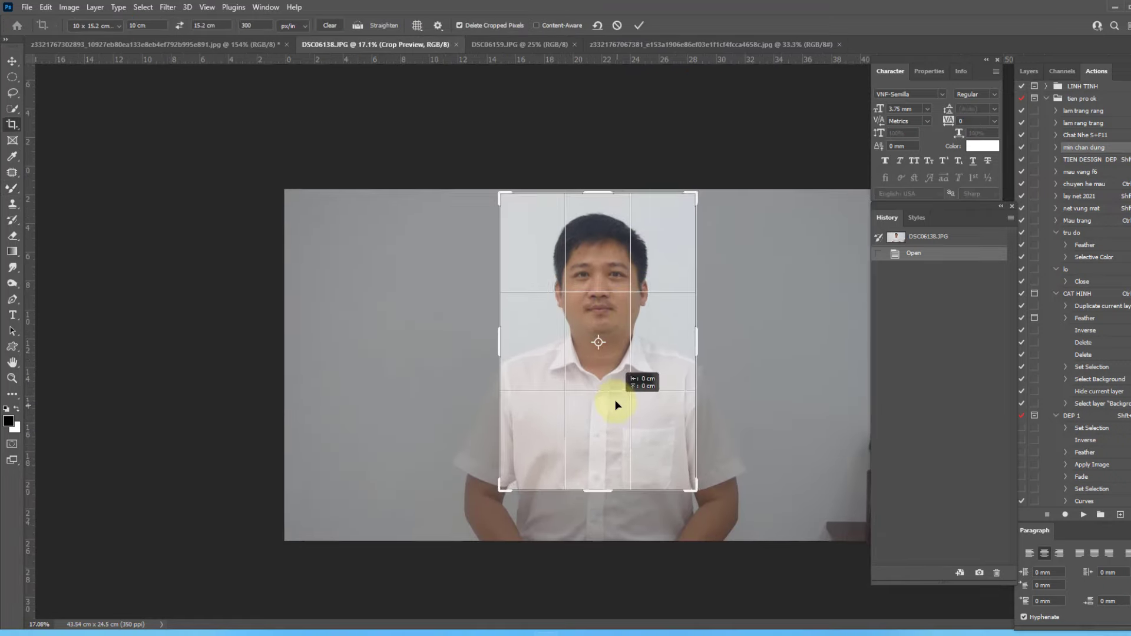
key("Return")
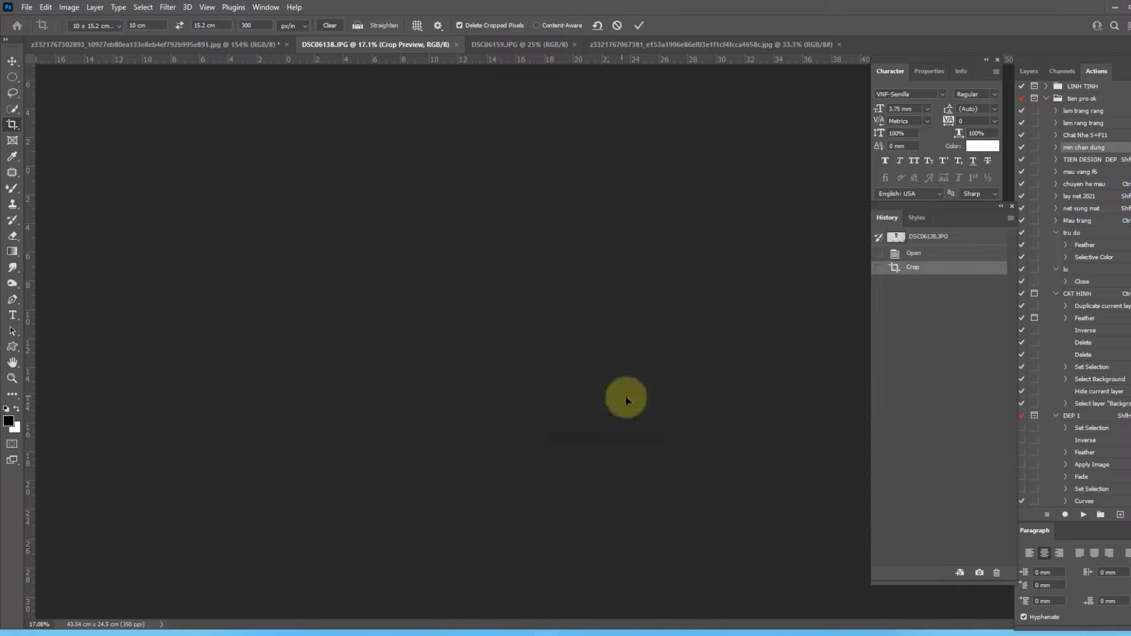
left_click(978, 574)
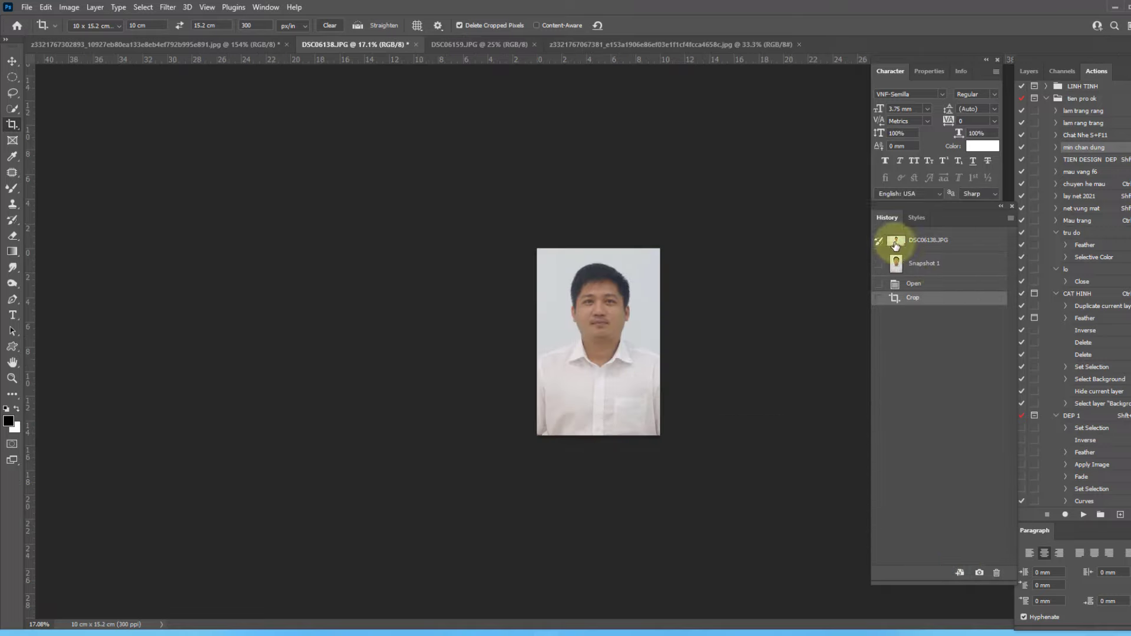
Run the Mau Trong Sang Tienpts action on the man's photo, then collapse its set
scroll(764, 353, "up", 1)
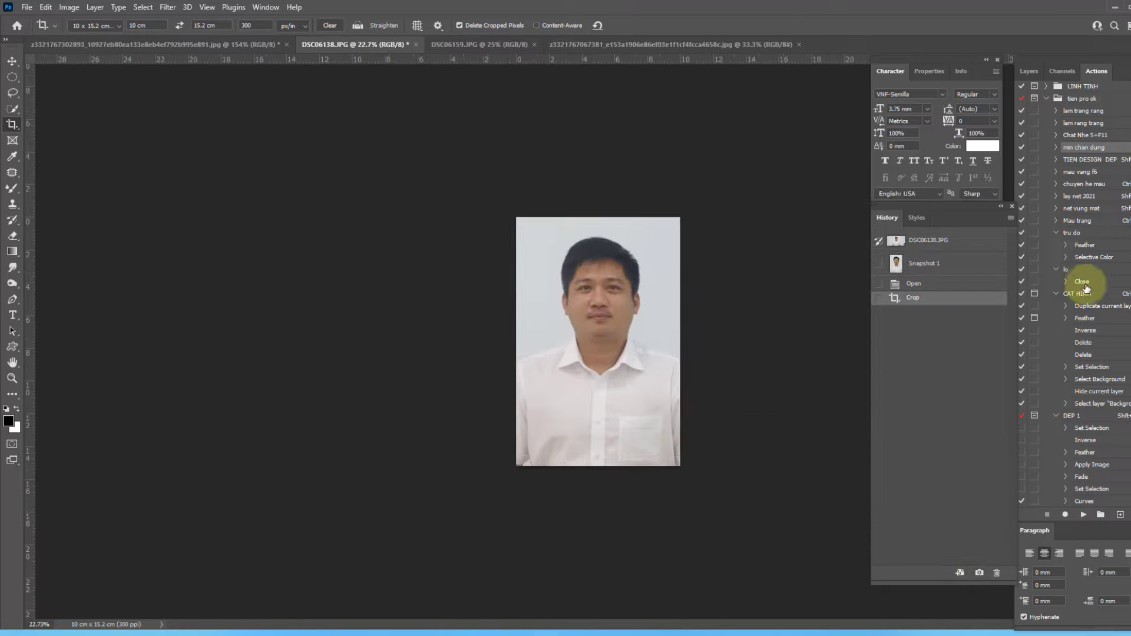
left_click(1046, 99)
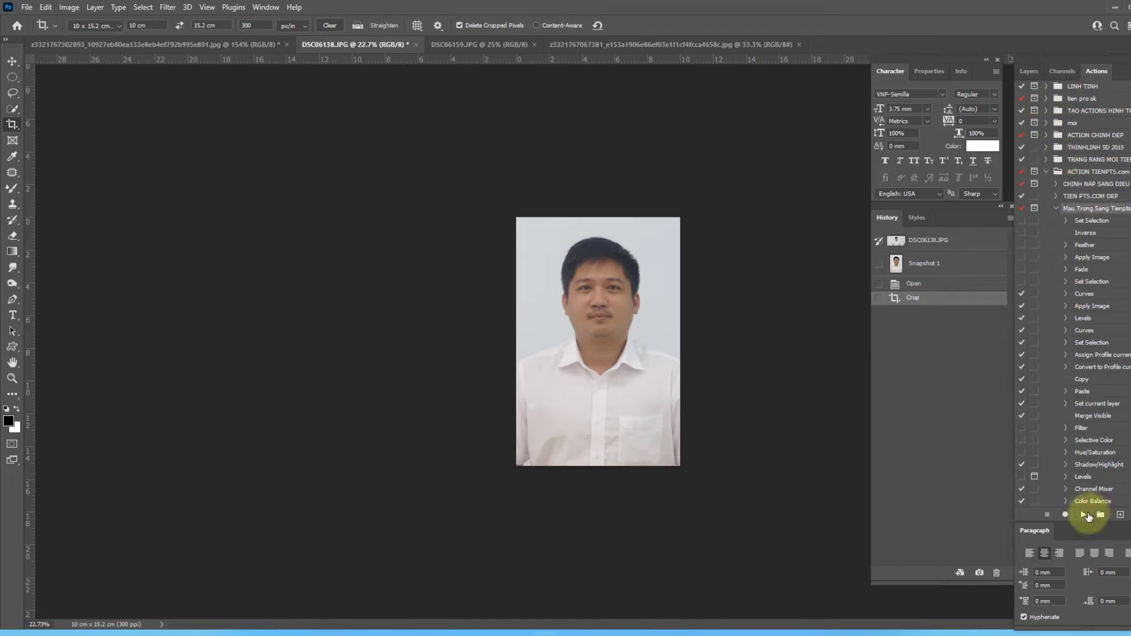
left_click(1083, 516)
left_click(593, 253, "ctrl")
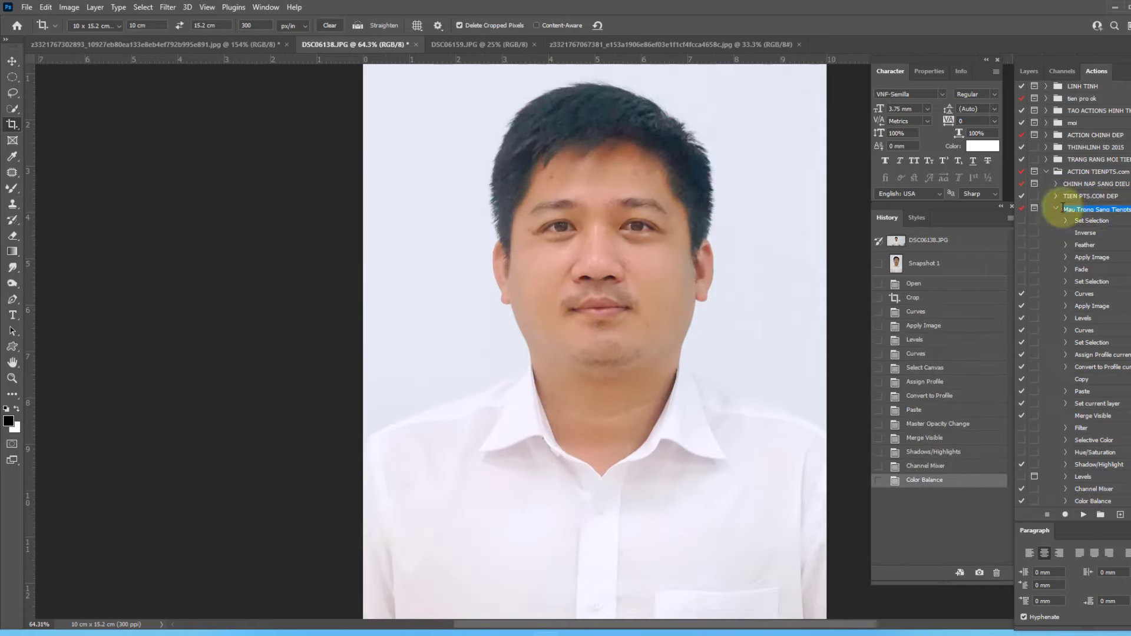
left_click(1099, 208)
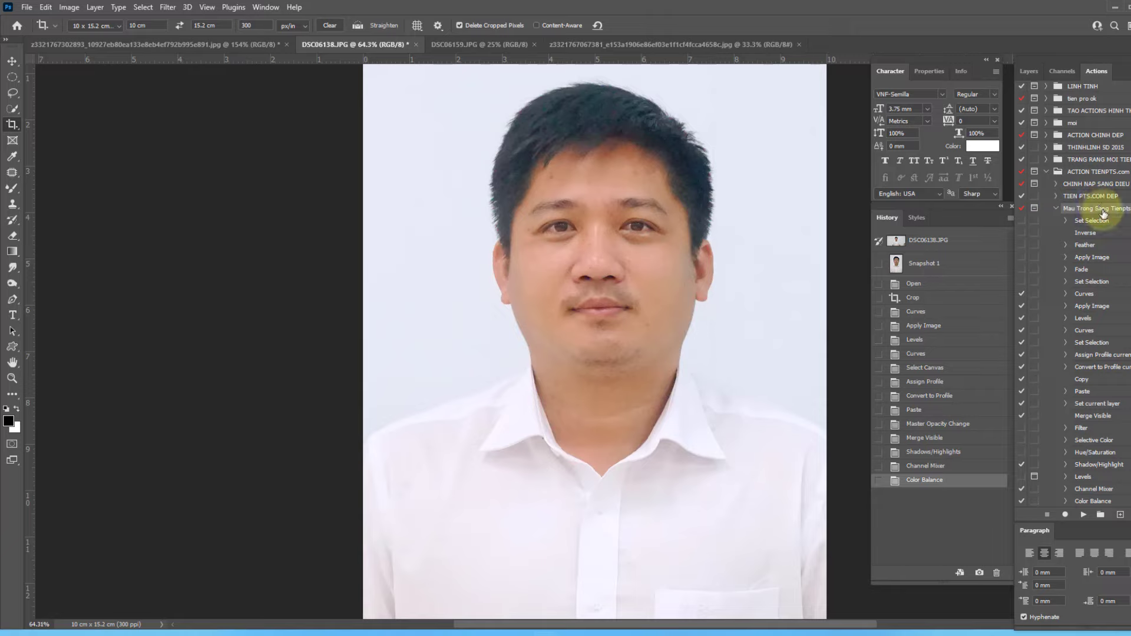
left_click(1056, 209)
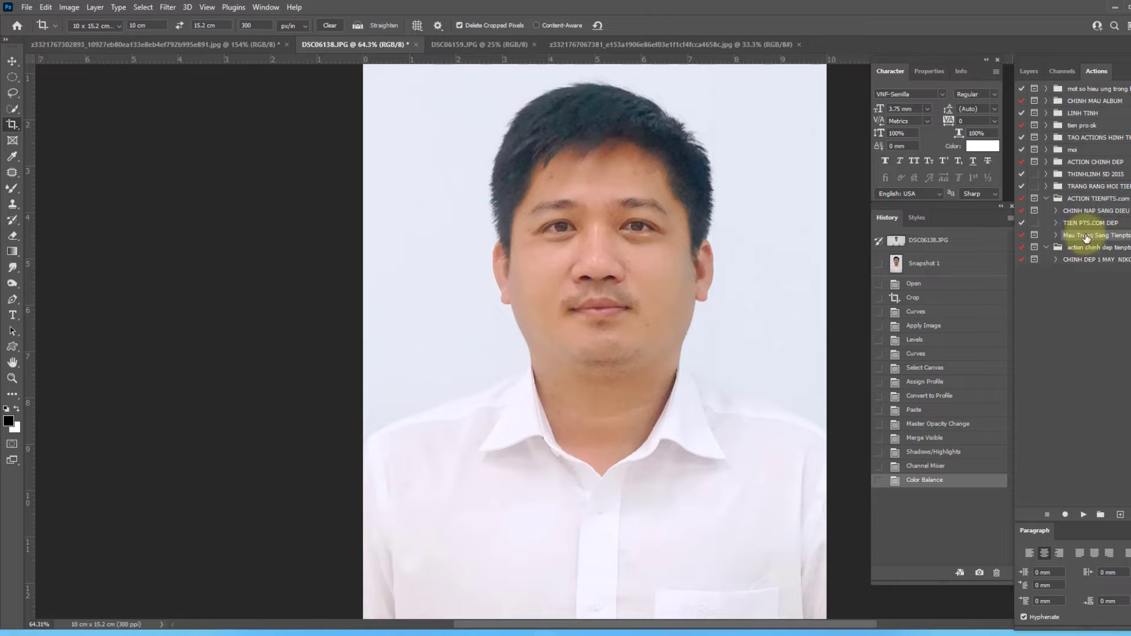
Recrop the brightened portrait and save a second snapshot, comparing it with the first
left_click(651, 303)
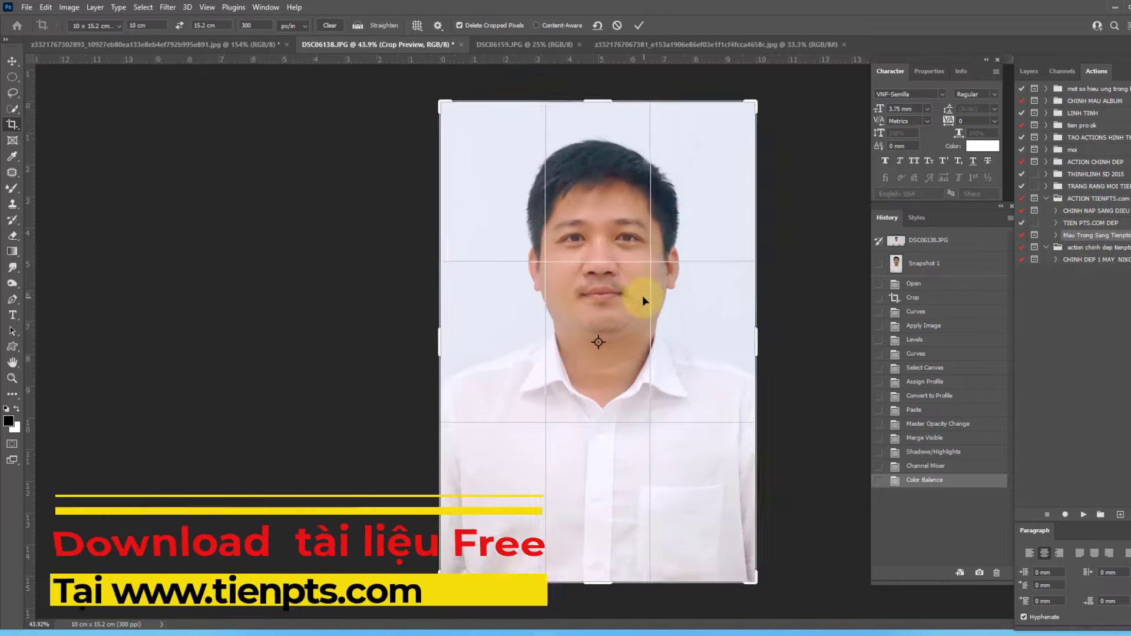
left_click_drag(642, 295, 619, 259)
key("Return")
left_click(979, 571)
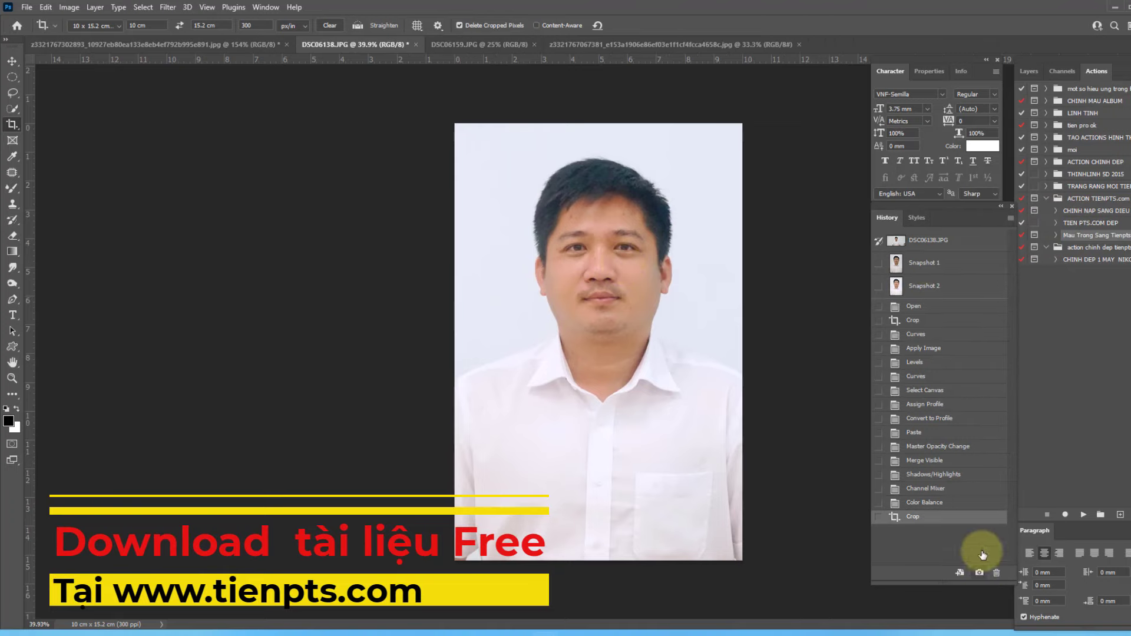
left_click(931, 263)
left_click(937, 292)
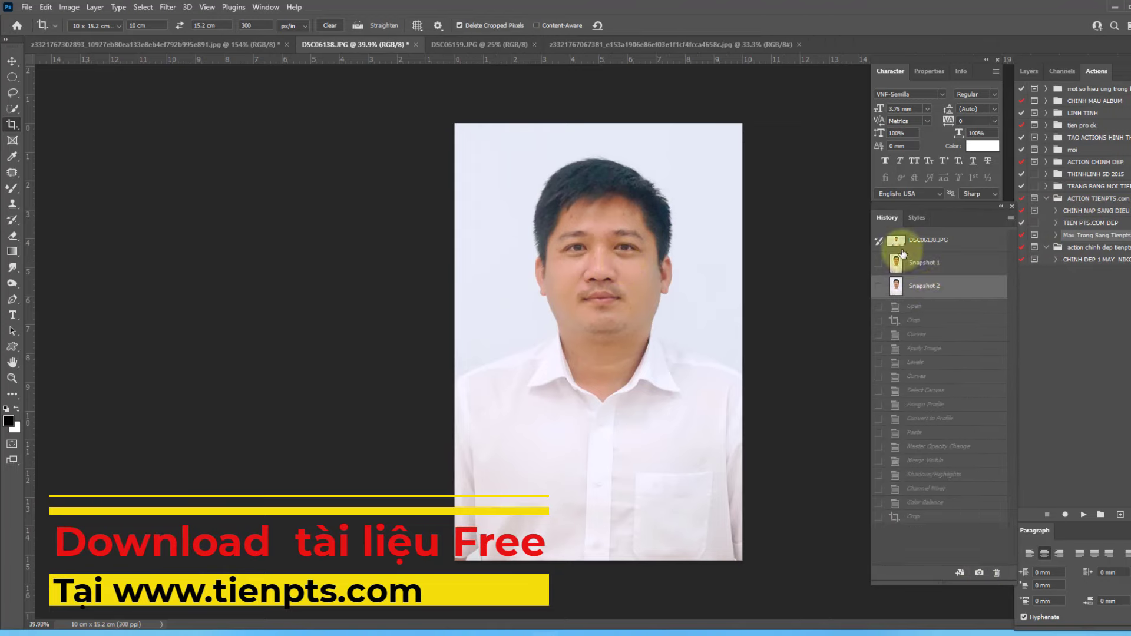
Darken the midtones slightly with Levels, then lift them slightly with Curves
scroll(612, 236, "up", 3)
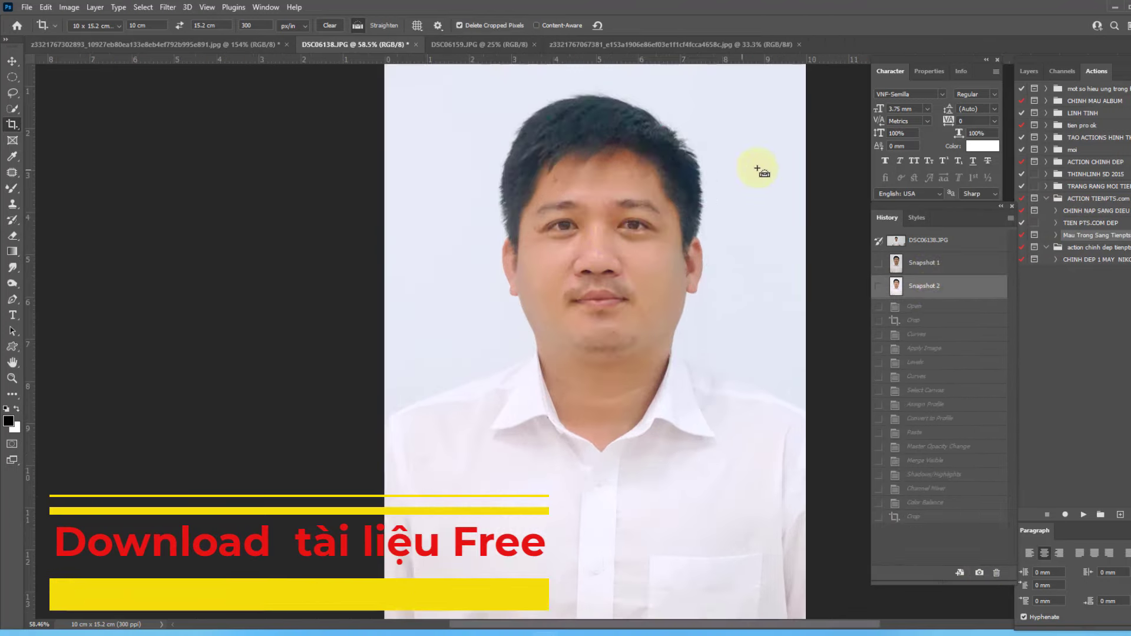
key("ctrl+l")
left_click_drag(889, 325, 893, 328)
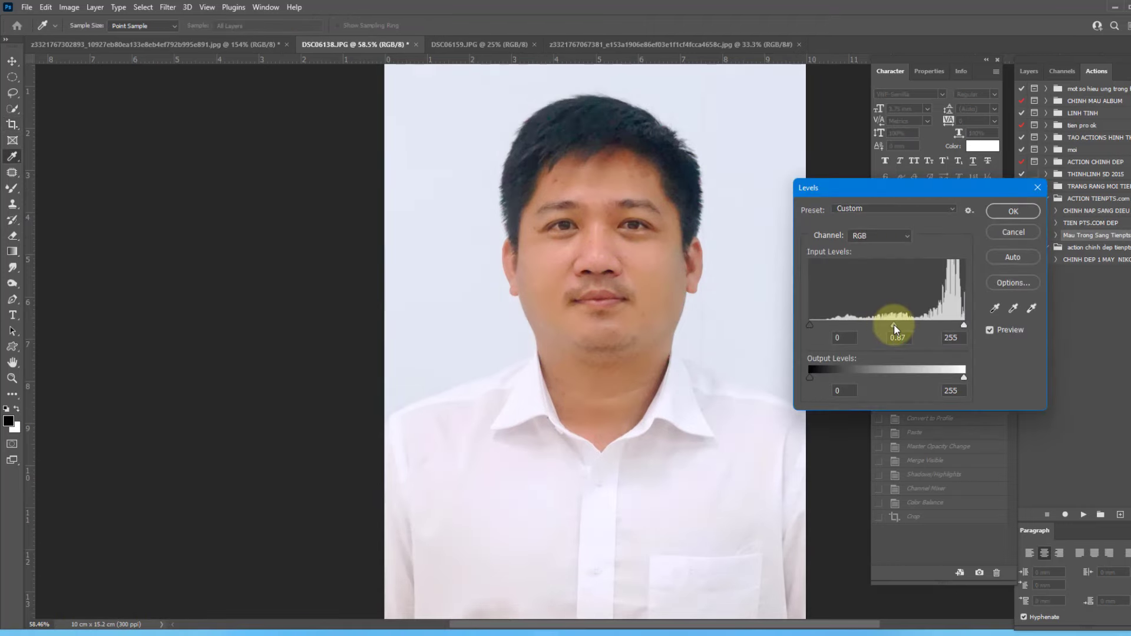
key("Return")
key("c")
scroll(625, 194, "up", 2)
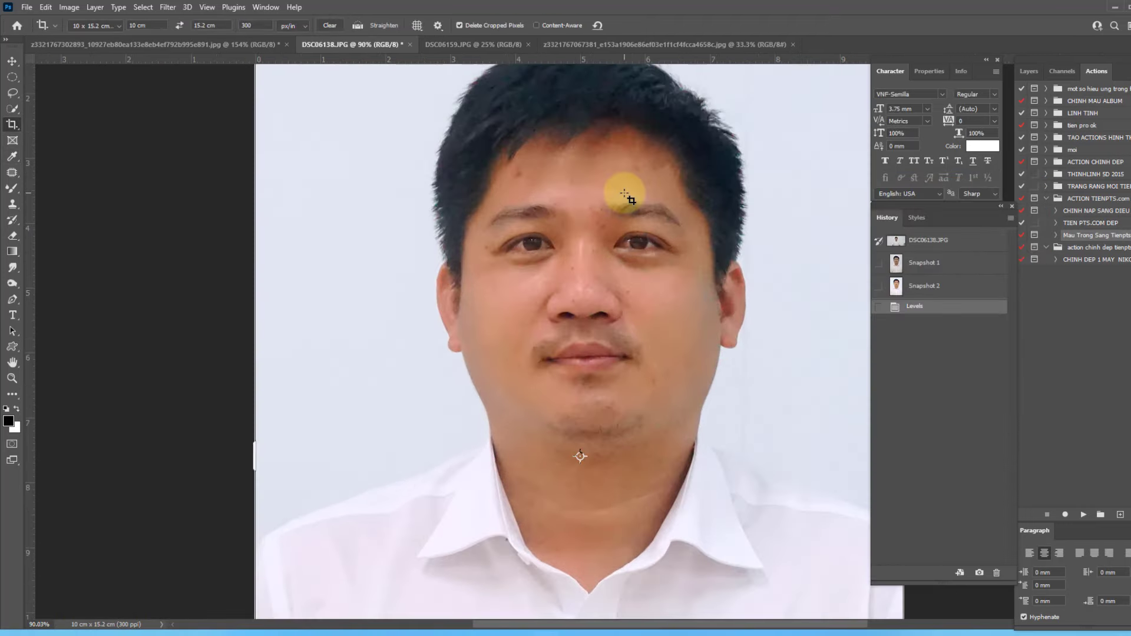
key("ctrl+m")
left_click_drag(884, 223, 883, 223)
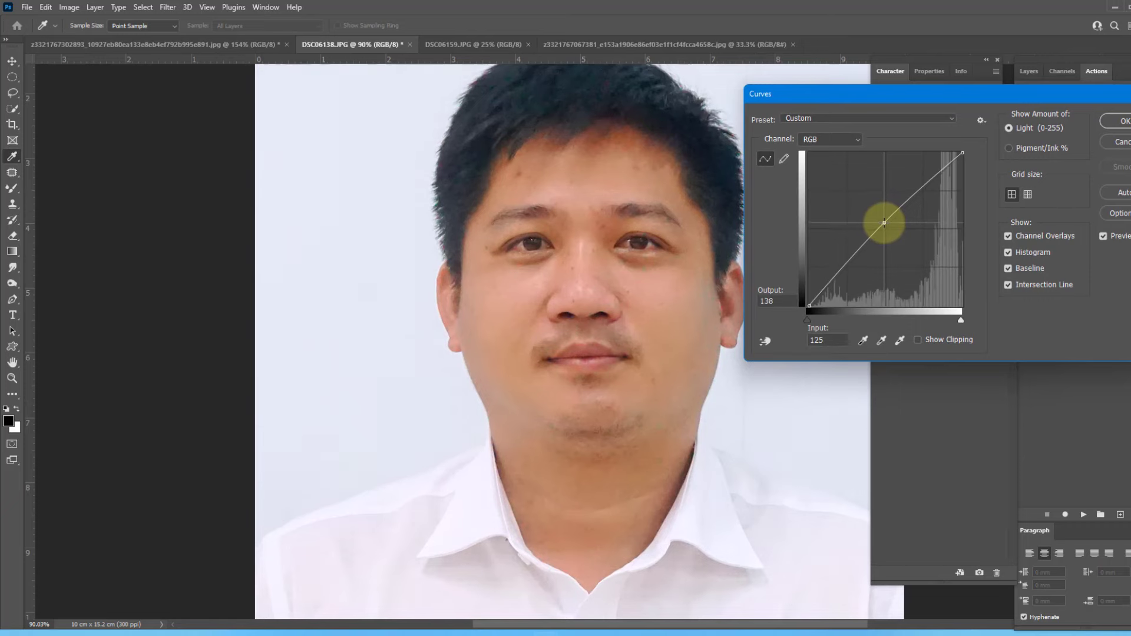
key("Return")
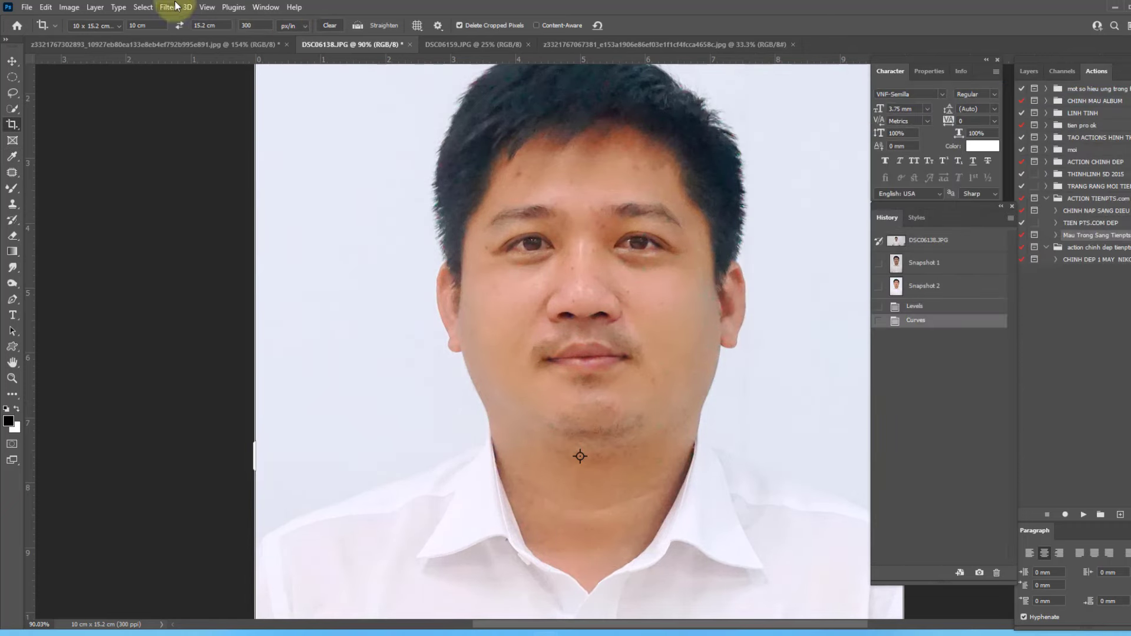
Apply Reduce Noise to smooth the skin and fade the result
left_click(168, 8)
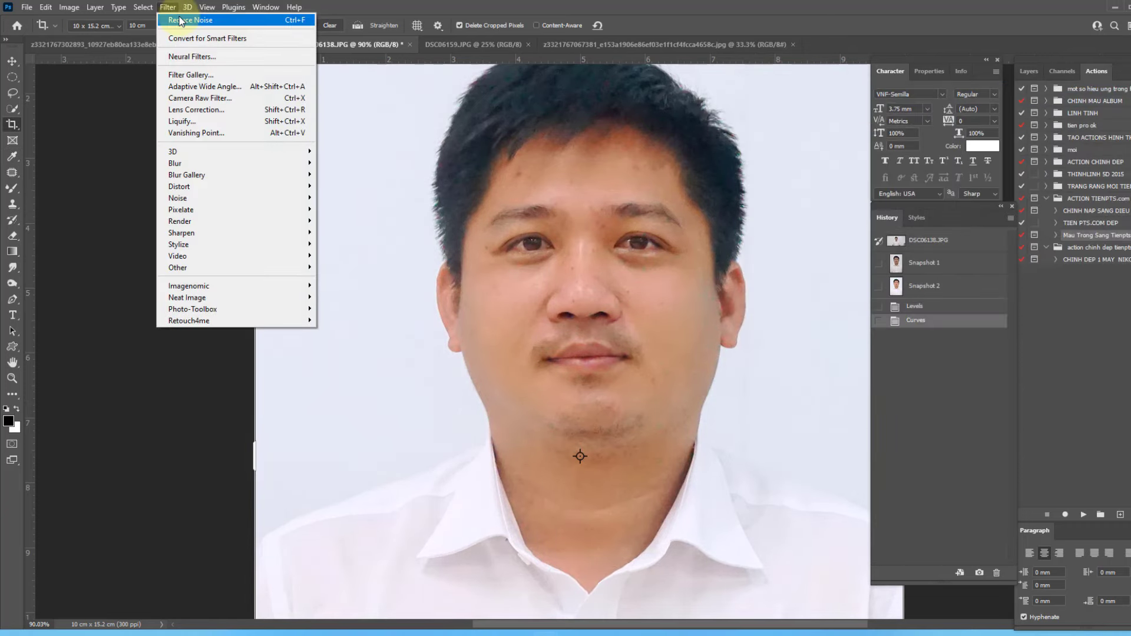
left_click(581, 17)
scroll(581, 41, "down", 1)
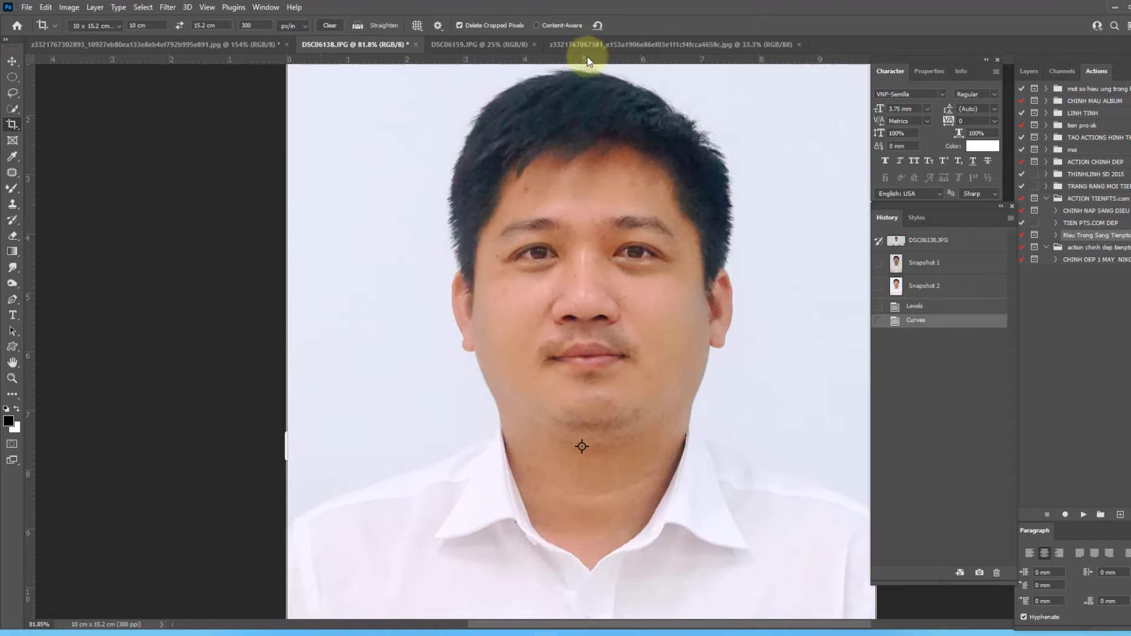
scroll(609, 299, "up", 1)
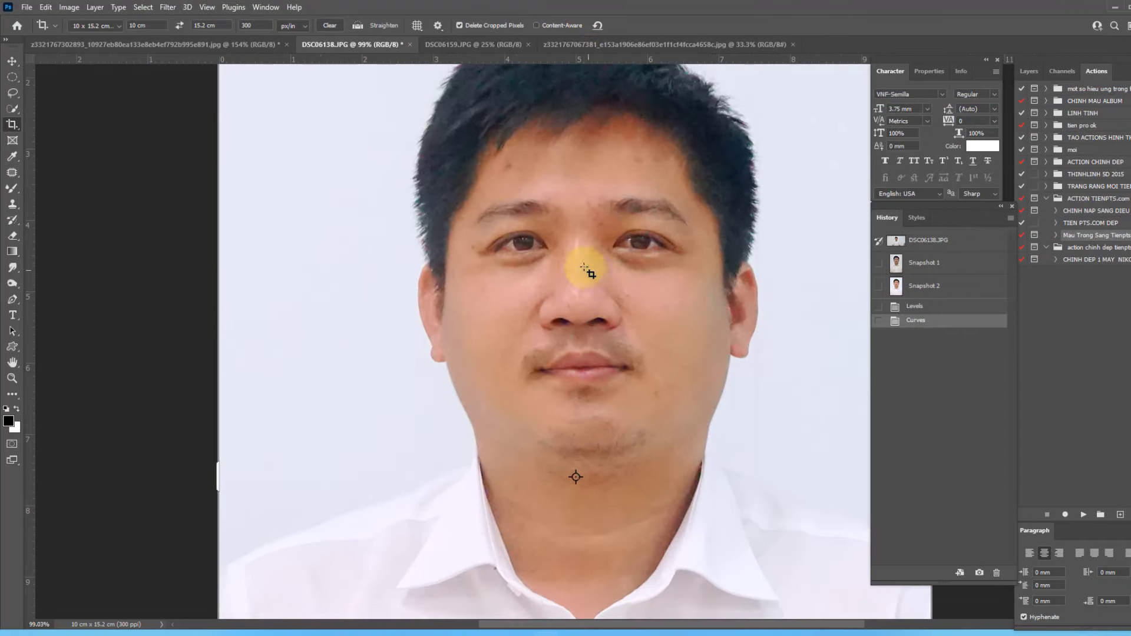
key("F2")
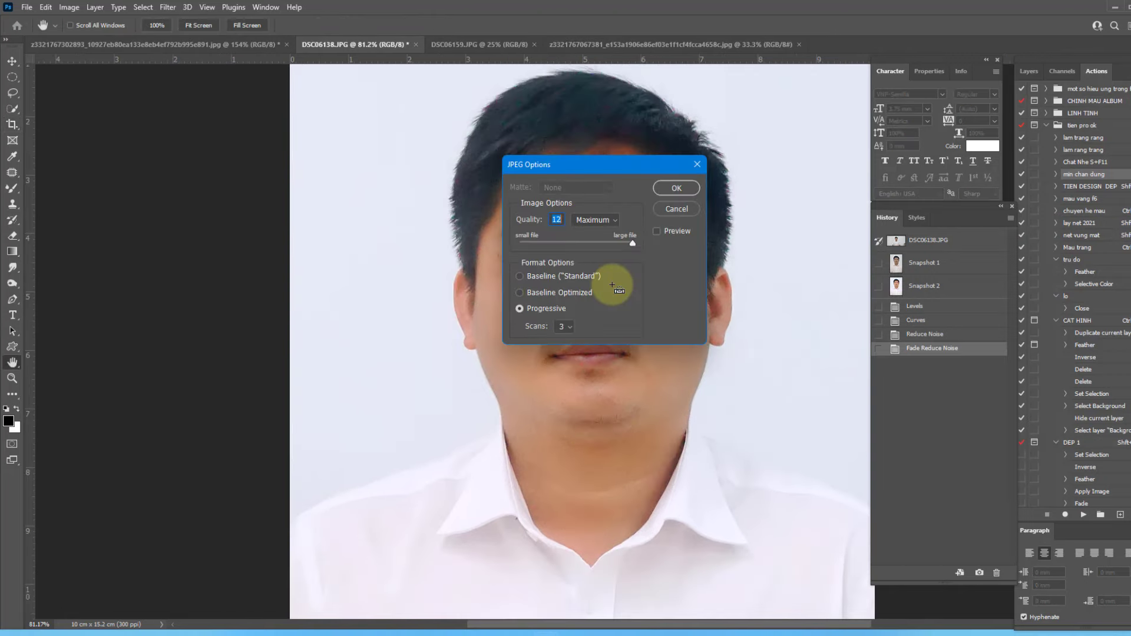
Save the portrait as a JPEG at maximum quality 12
key("Return")
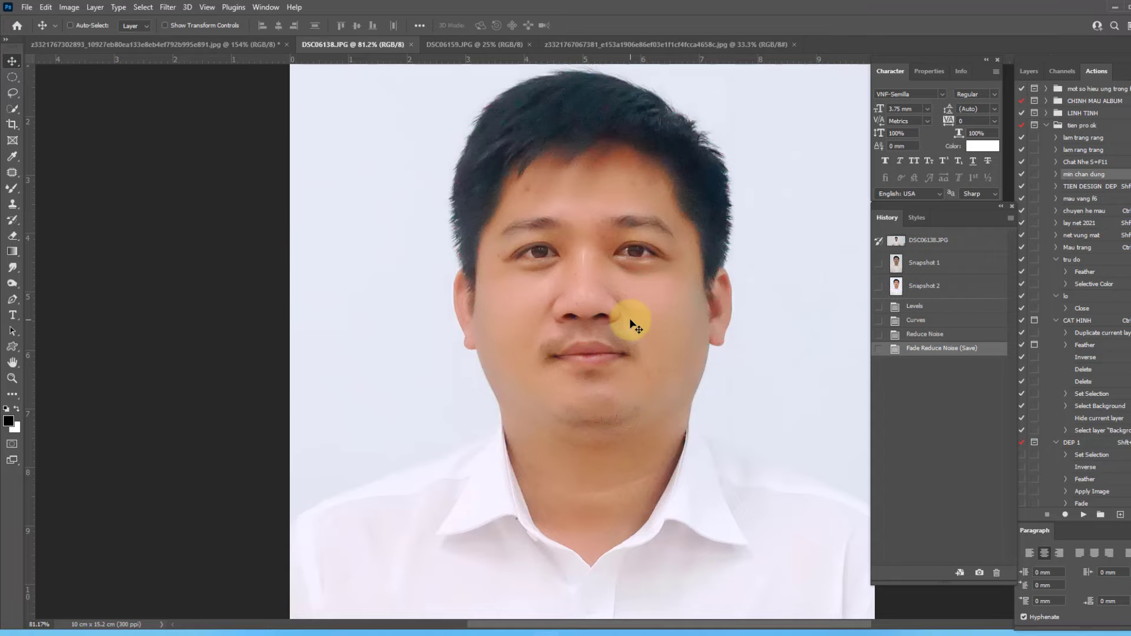
scroll(594, 315, "down", 2)
scroll(619, 283, "up", 3)
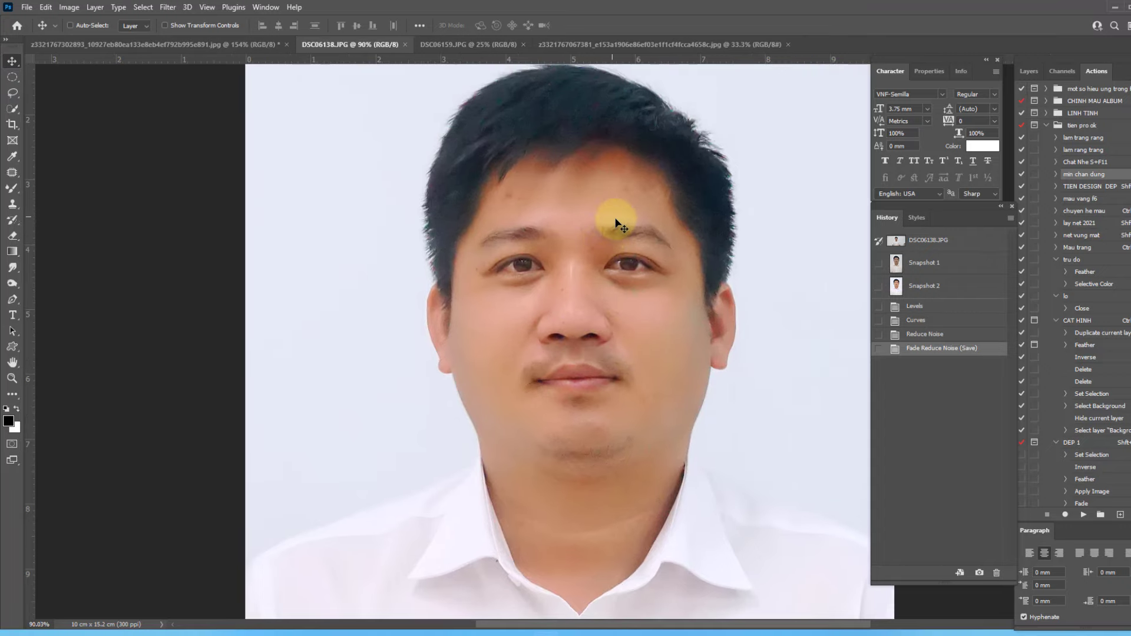
Quick-select the hair, feather it by 5, darken it with Levels, and deselect
scroll(616, 223, "down", 2)
scroll(621, 169, "up", 2)
key("w")
mouse_move(575, 157)
left_mouse_down()
mouse_move(525, 185)
mouse_move(685, 243)
mouse_move(689, 271)
mouse_move(682, 252)
left_mouse_up()
key("shift+F6")
type("5")
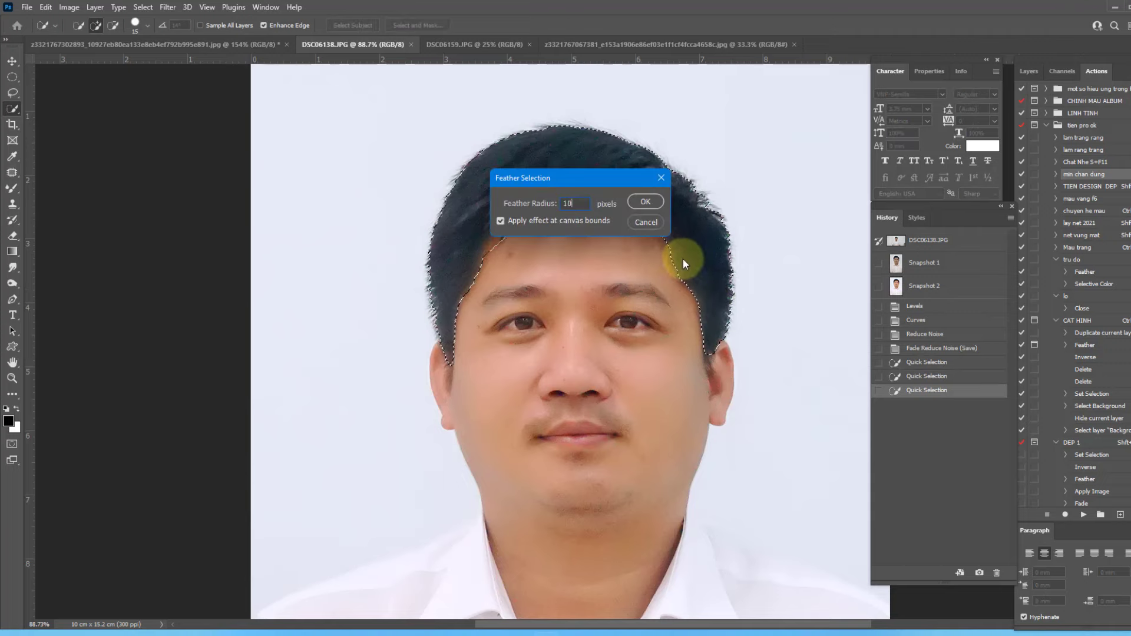
key("Return")
key("ctrl+l")
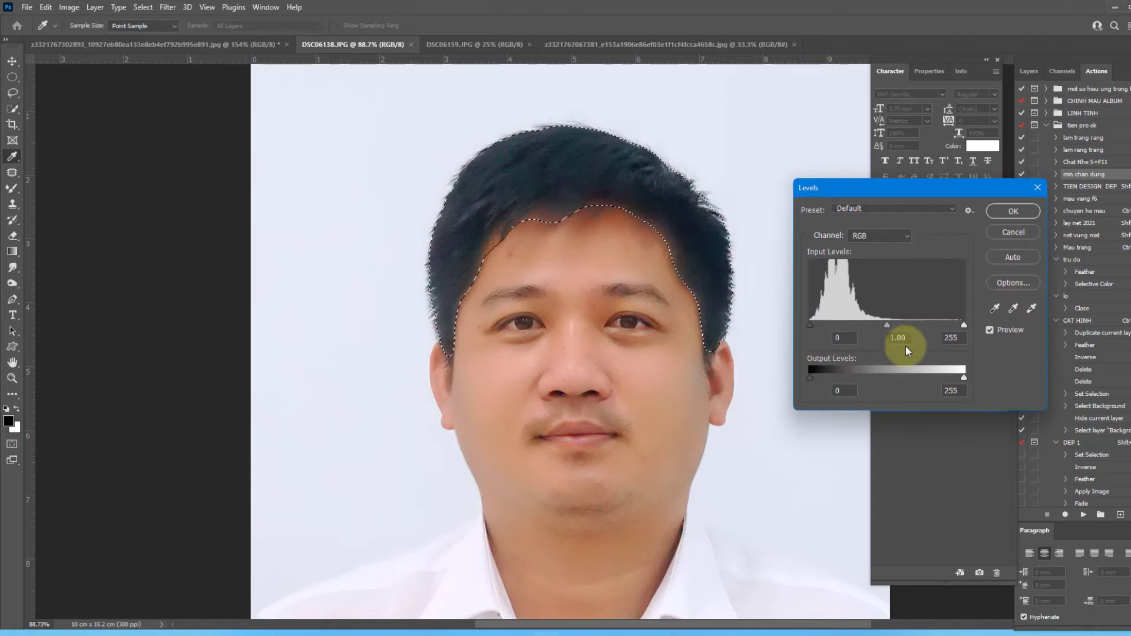
left_click_drag(893, 324, 895, 324)
key("Return")
key("ctrl+d")
scroll(637, 288, "down", 1)
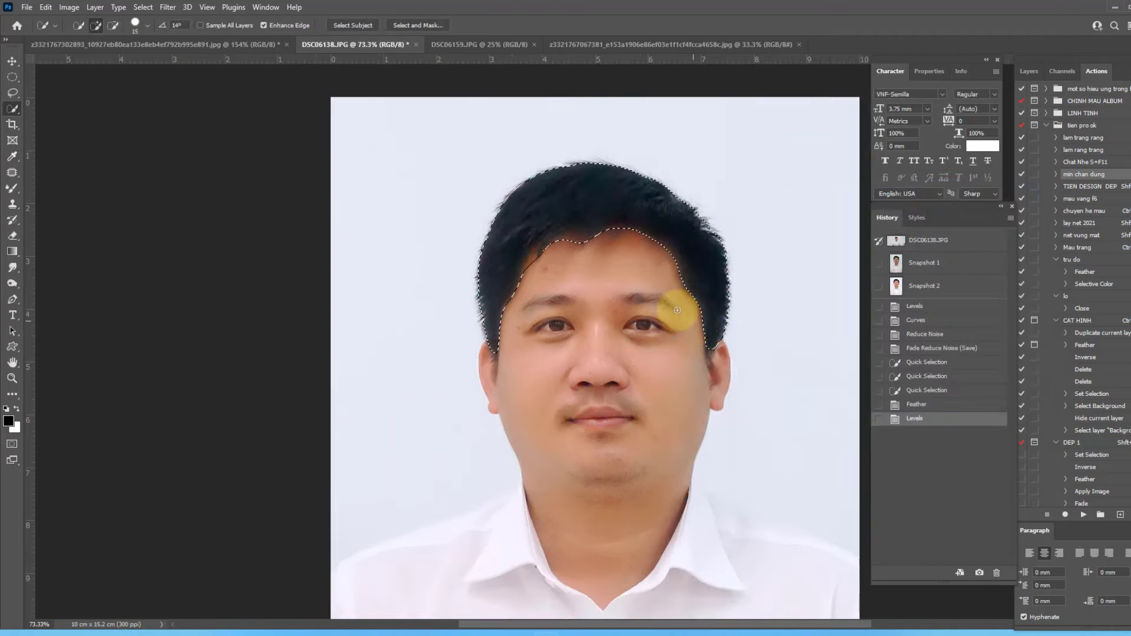
Lasso the face, feather it, brighten it slightly with Levels, and deselect
key("l")
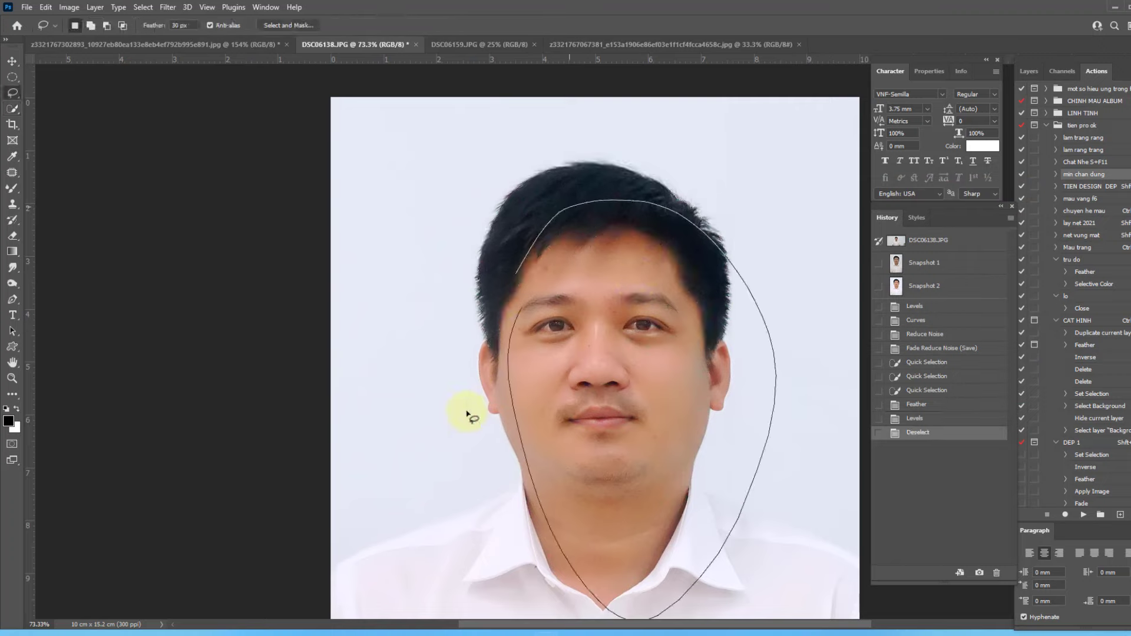
left_click_drag(469, 414, 518, 272)
key("shift+F6")
key("Return")
key("ctrl+l")
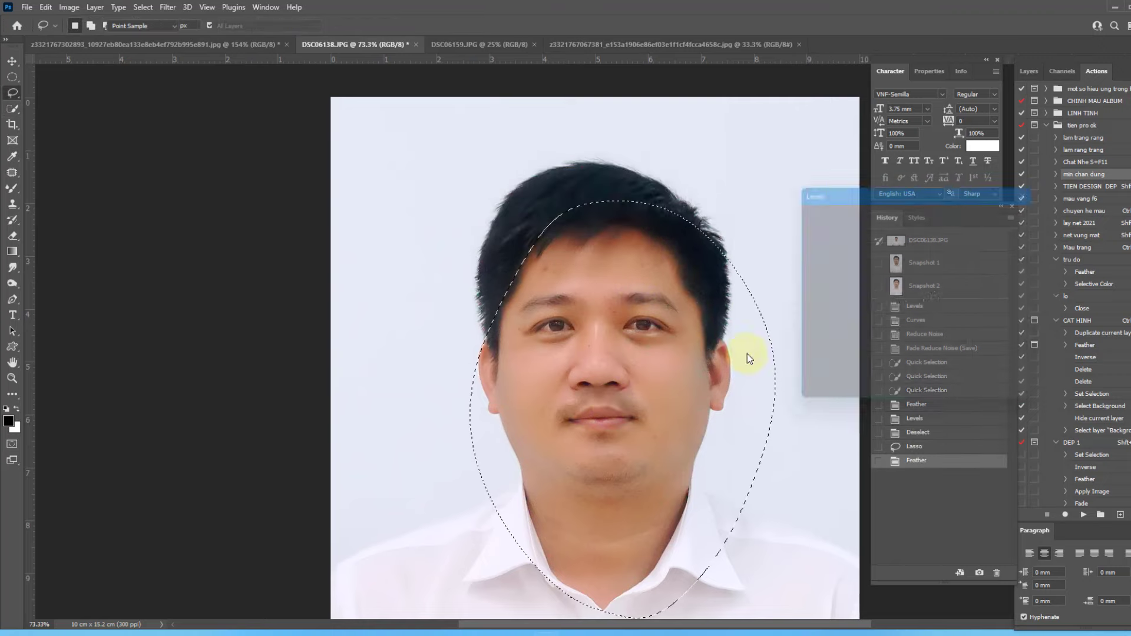
key("Return")
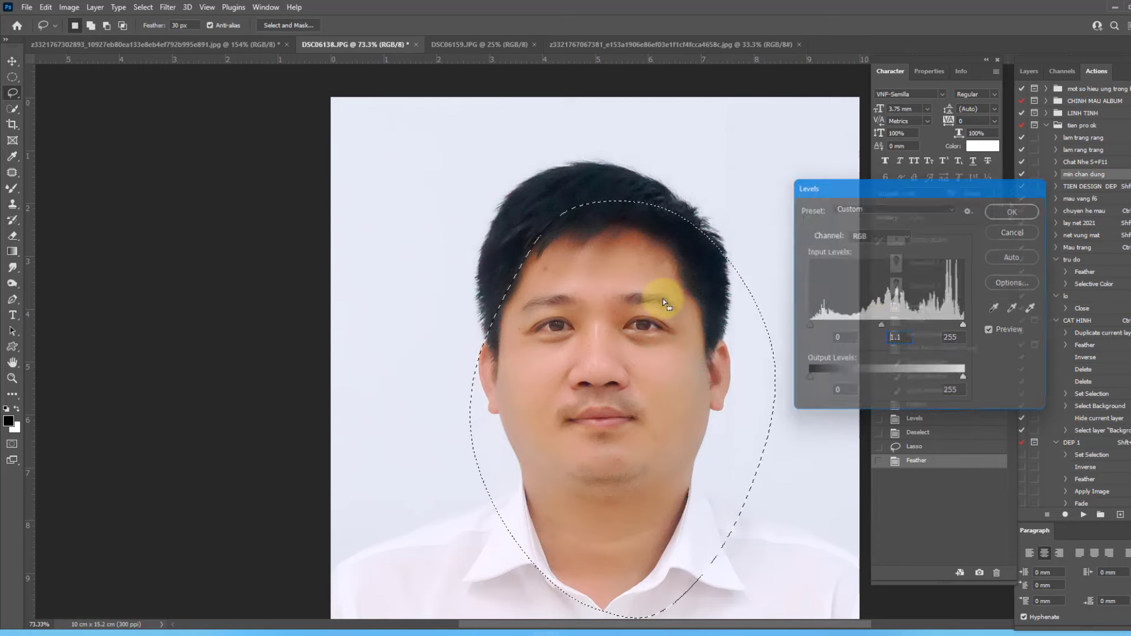
key("ctrl+d")
scroll(663, 253, "up", 2)
Blend the forehead, cheeks, upper lip, left eye area and moustache smooth with the Mixer Brush
key("b")
mouse_move(646, 257)
left_mouse_down()
mouse_move(504, 263)
mouse_move(536, 277)
left_mouse_up()
mouse_move(583, 354)
left_mouse_down()
mouse_move(619, 310)
mouse_move(657, 314)
left_mouse_up()
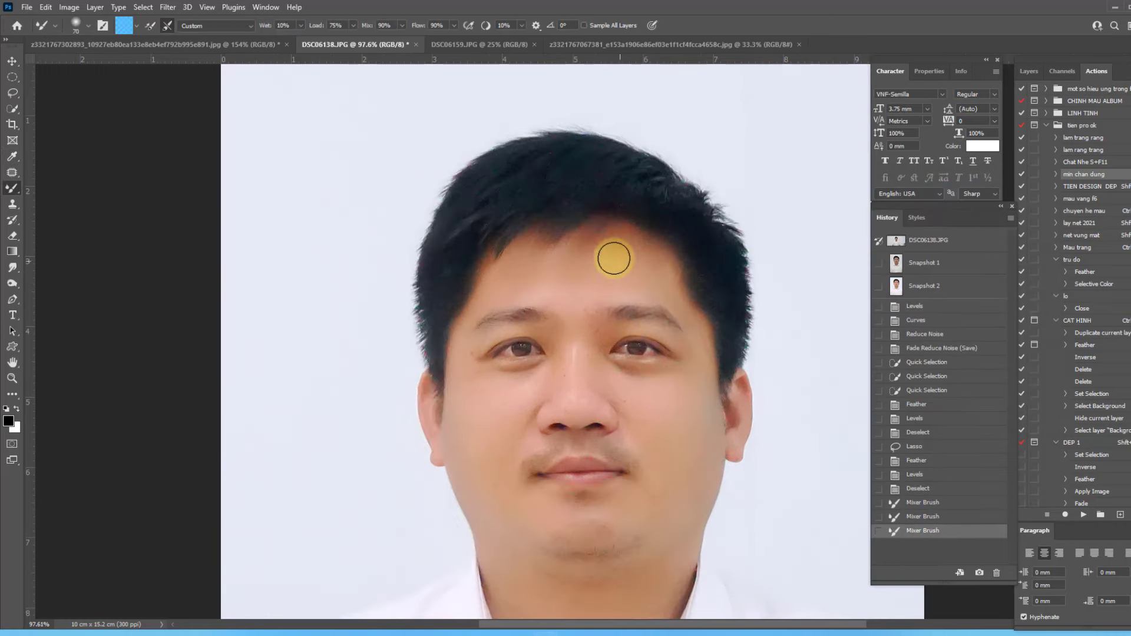
left_click_drag(611, 255, 575, 271)
mouse_move(571, 371)
left_mouse_down()
mouse_move(628, 396)
mouse_move(616, 386)
left_mouse_up()
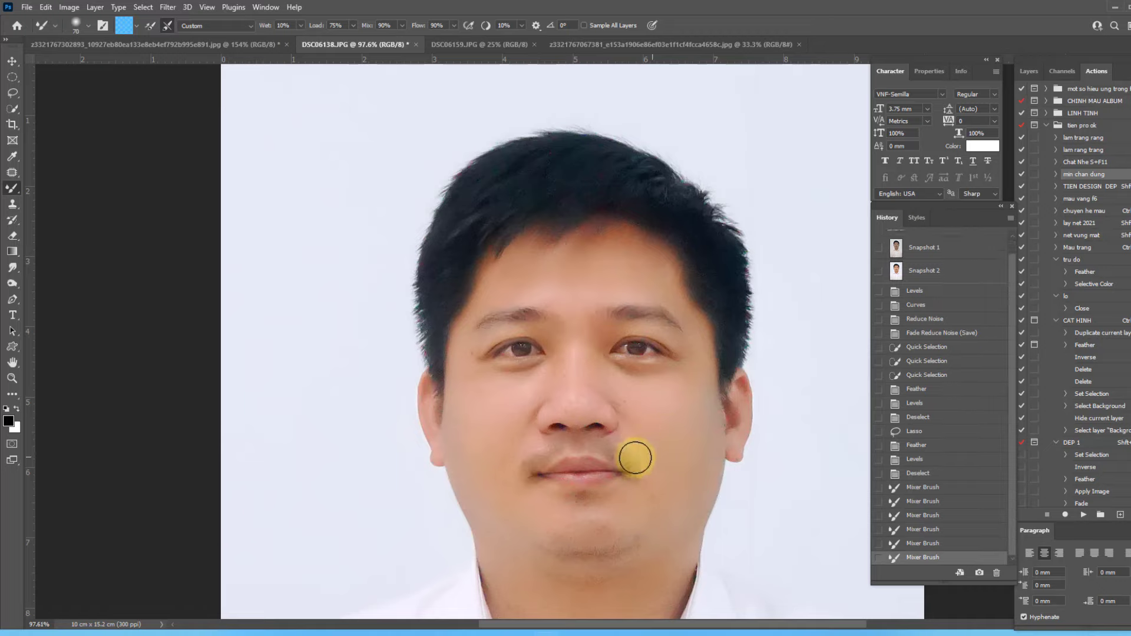
left_click_drag(634, 457, 527, 472)
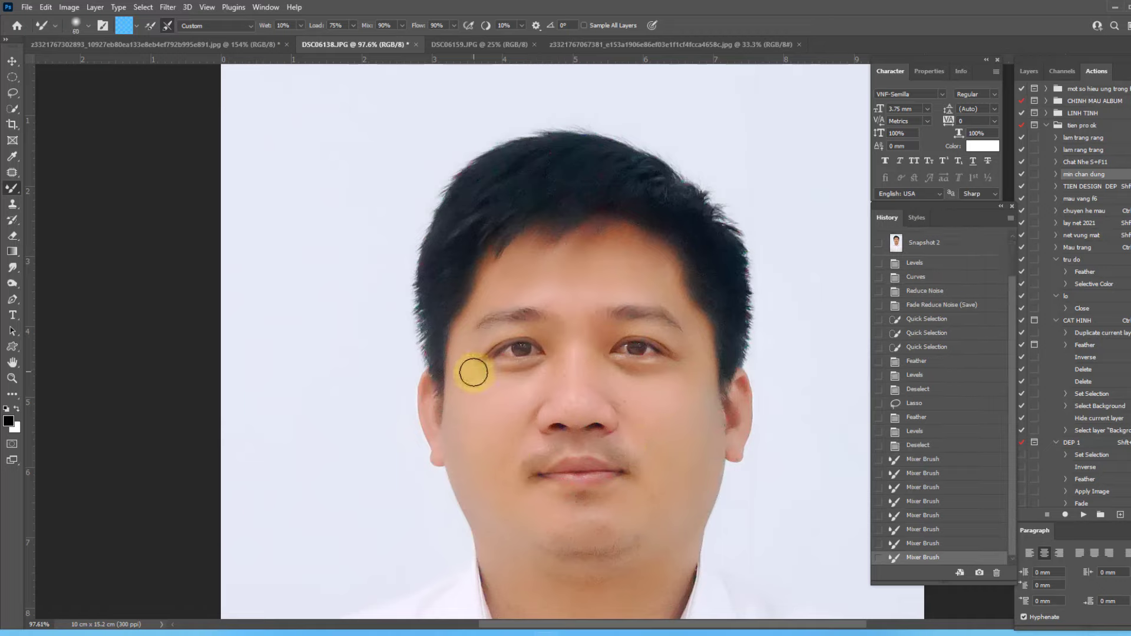
mouse_move(470, 353)
left_mouse_down()
mouse_move(479, 318)
mouse_move(465, 363)
mouse_move(527, 376)
left_mouse_up()
mouse_move(547, 450)
left_mouse_down()
mouse_move(634, 472)
mouse_move(613, 434)
mouse_move(543, 427)
mouse_move(578, 406)
left_mouse_up()
With a larger brush, smooth the forehead, temple and chin, then save the portrait
key("bracketright")
key("bracketright")
key("bracketright")
mouse_move(553, 273)
left_mouse_down()
mouse_move(659, 280)
mouse_move(687, 295)
left_mouse_up()
mouse_move(655, 508)
left_mouse_down()
mouse_move(618, 500)
mouse_move(648, 450)
left_mouse_up()
mouse_move(560, 469)
left_mouse_down()
mouse_move(668, 491)
mouse_move(575, 471)
mouse_move(671, 419)
mouse_move(545, 386)
mouse_move(582, 393)
left_mouse_up()
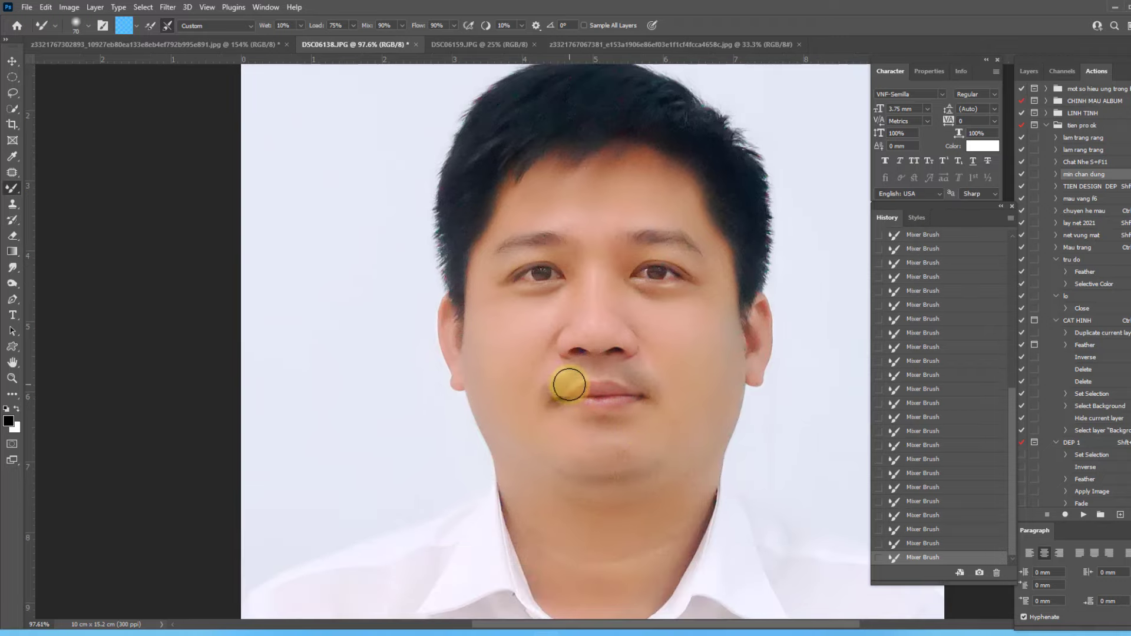
key("[")
key("[")
key("[")
key("bracketright")
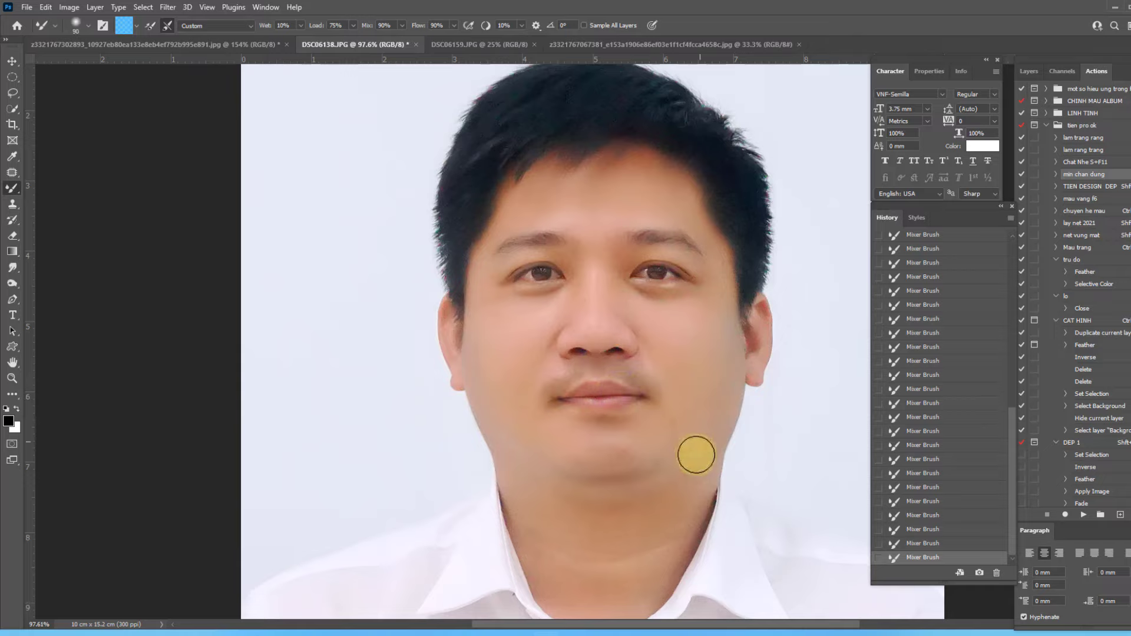
key("bracketright")
key("bracketright")
scroll(636, 500, "down", 2)
scroll(607, 401, "down", 1)
scroll(618, 300, "up", 1)
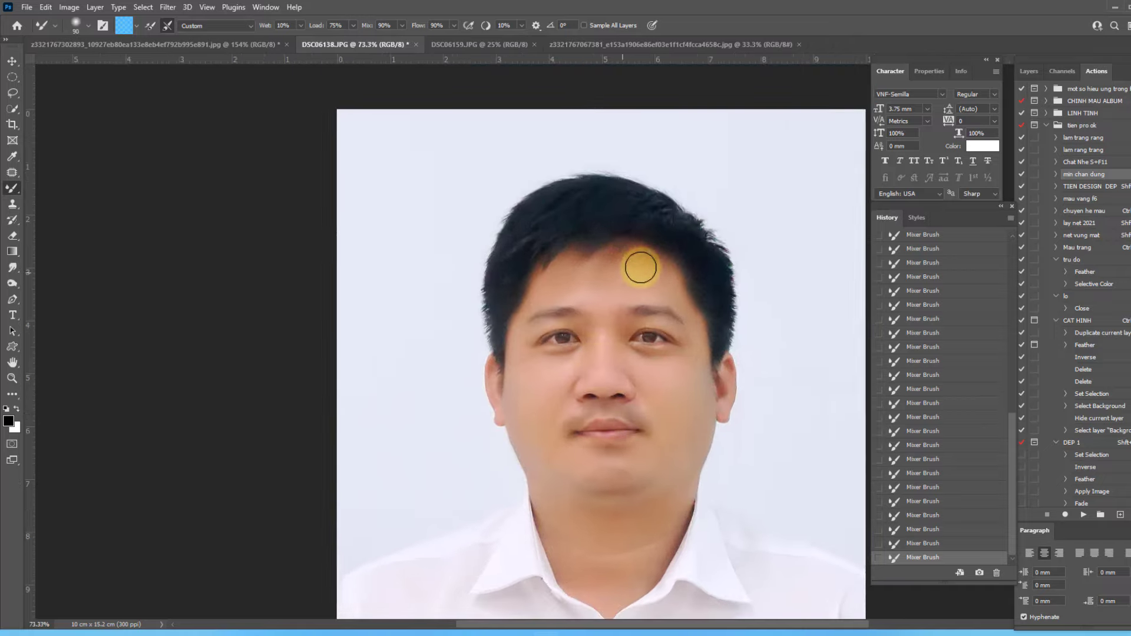
scroll(618, 277, "down", 1)
scroll(607, 306, "up", 2)
key("ctrl+s")
Brighten the young man's midtones slightly with Levels
scroll(644, 325, "down", 2)
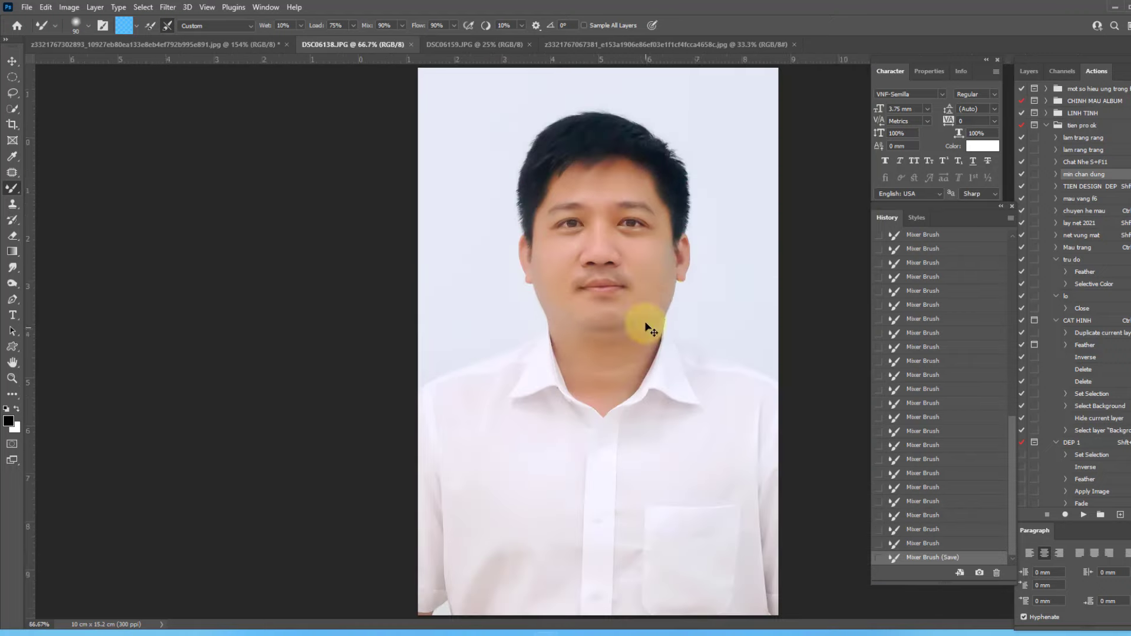
key("ctrl+l")
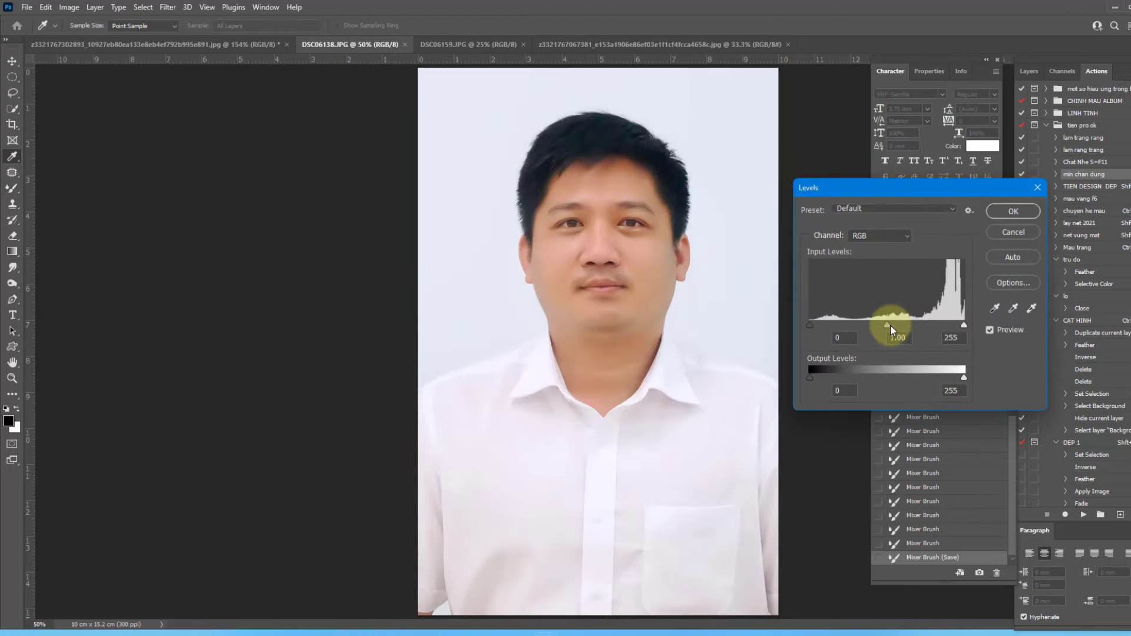
left_click_drag(890, 325, 889, 324)
key("Return")
Save and close the finished young man's portrait
scroll(613, 203, "down", 1)
key("ctrl+s")
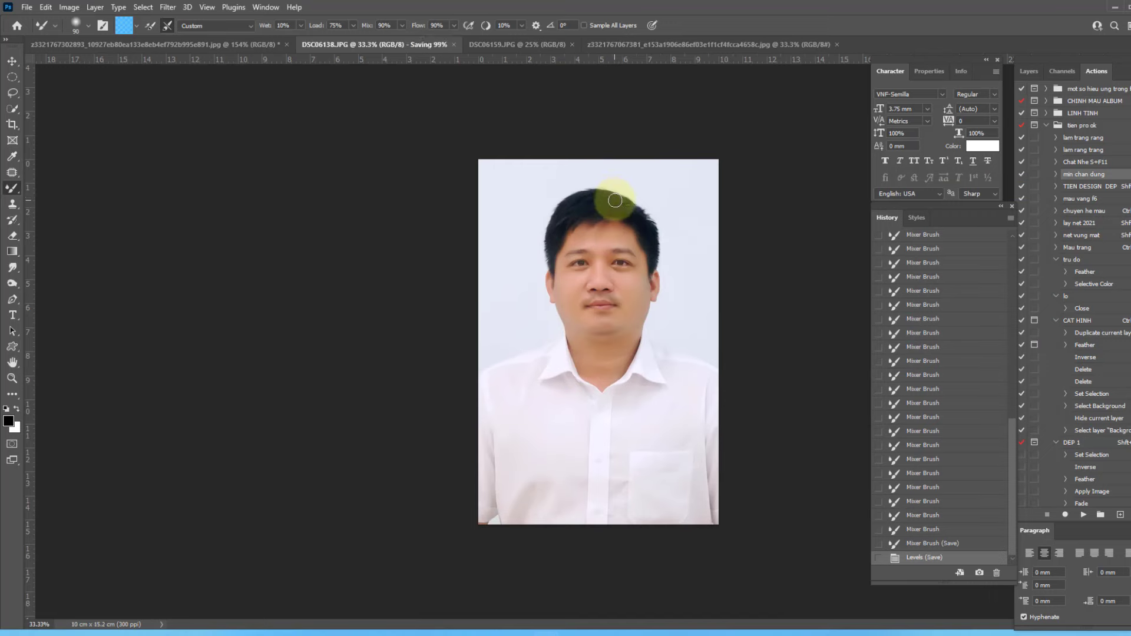
key("ctrl+w")
scroll(612, 206, "down", 1)
scroll(591, 269, "up", 3)
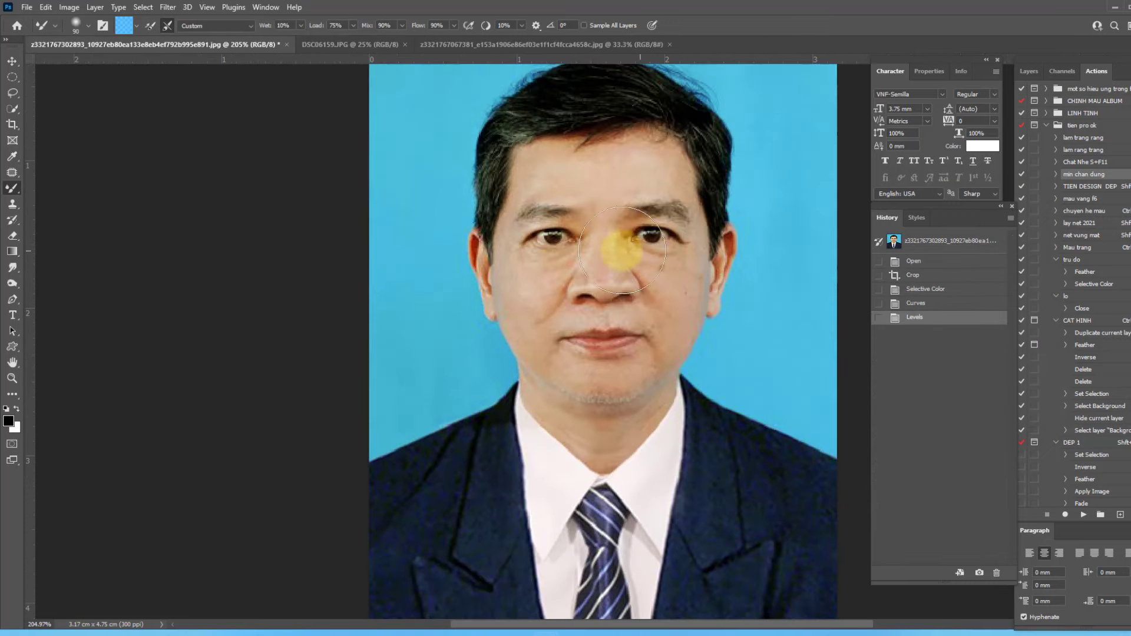
scroll(596, 253, "down", 2)
scroll(596, 253, "up", 2)
scroll(595, 254, "down", 1)
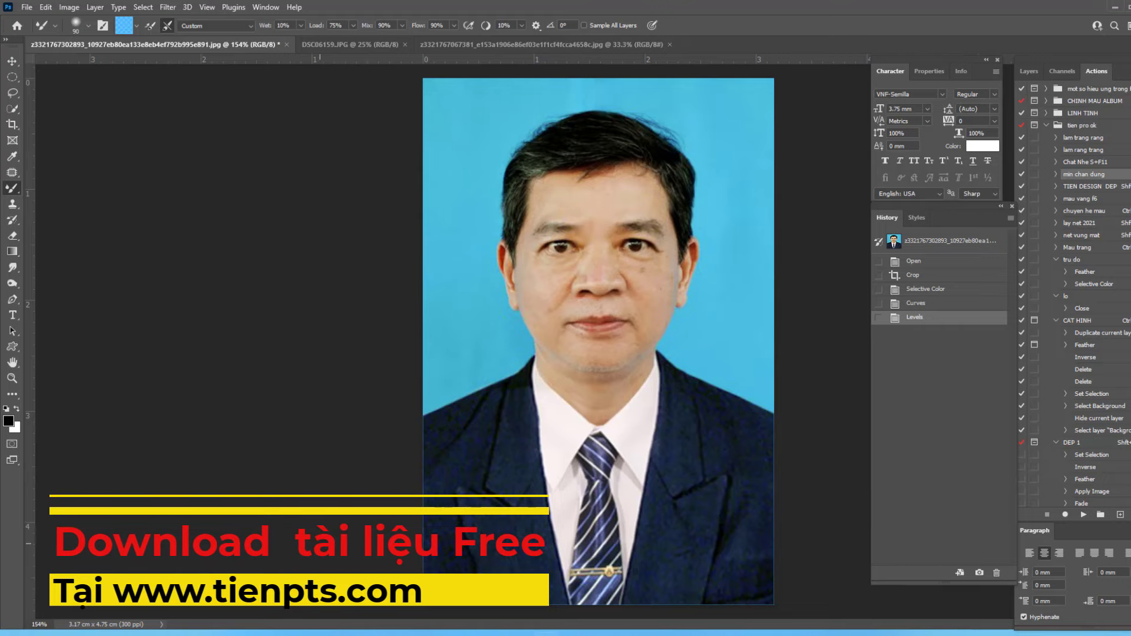
Crop the woman's photo to a 10 × 15.2 cm head-and-shoulders frame
left_click(419, 44)
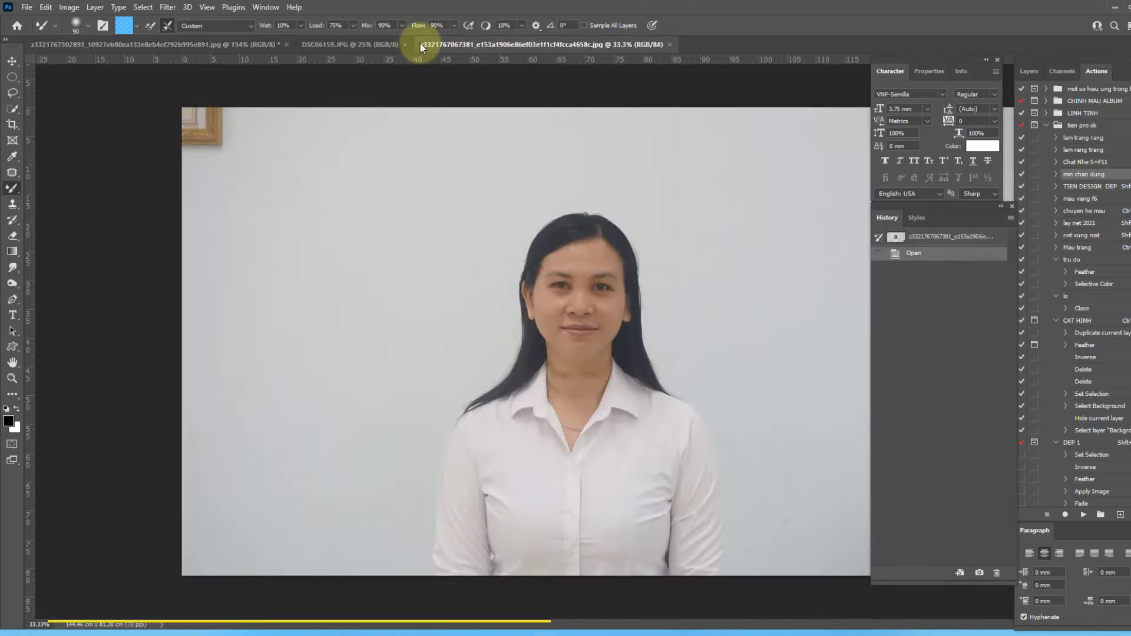
key("c")
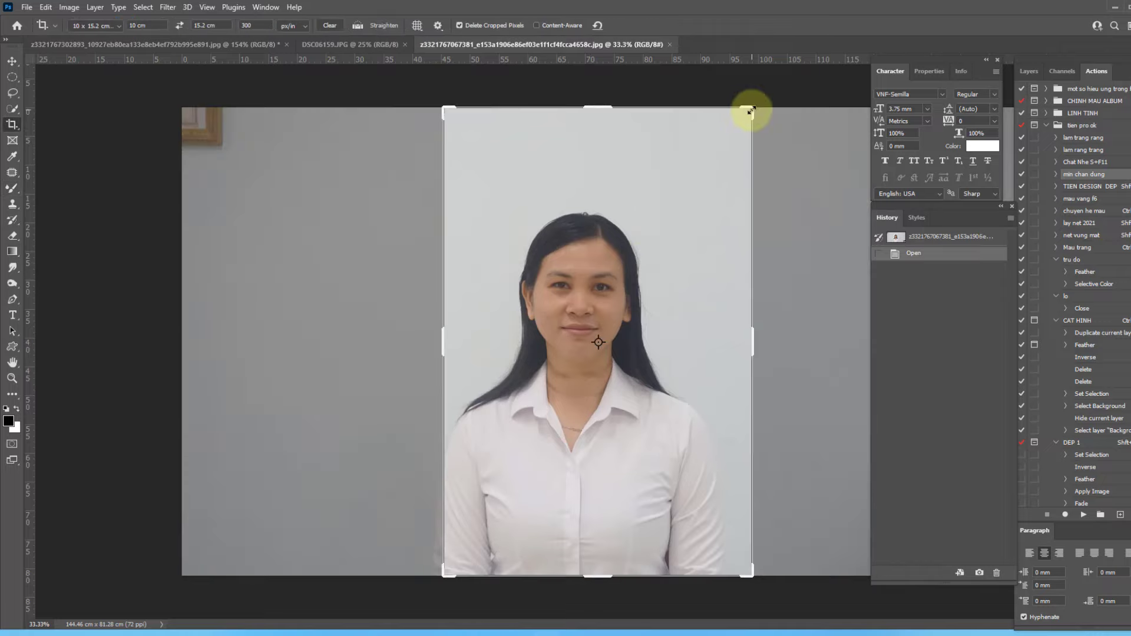
left_click_drag(751, 110, 702, 171)
left_click_drag(619, 284, 634, 282)
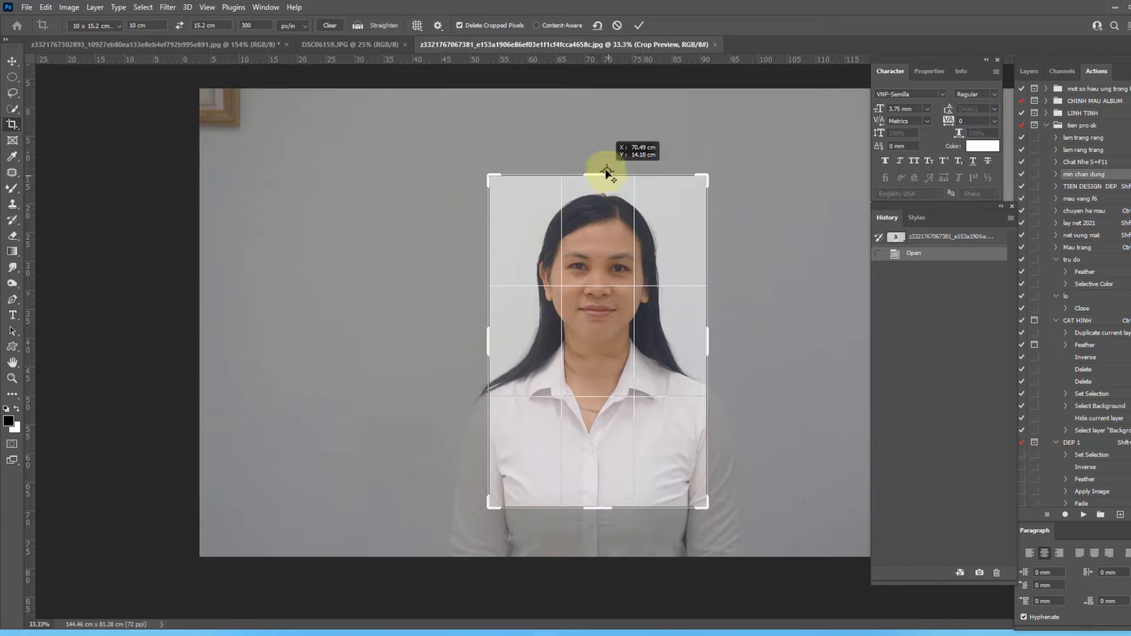
left_click_drag(608, 174, 606, 176)
double_click(598, 199)
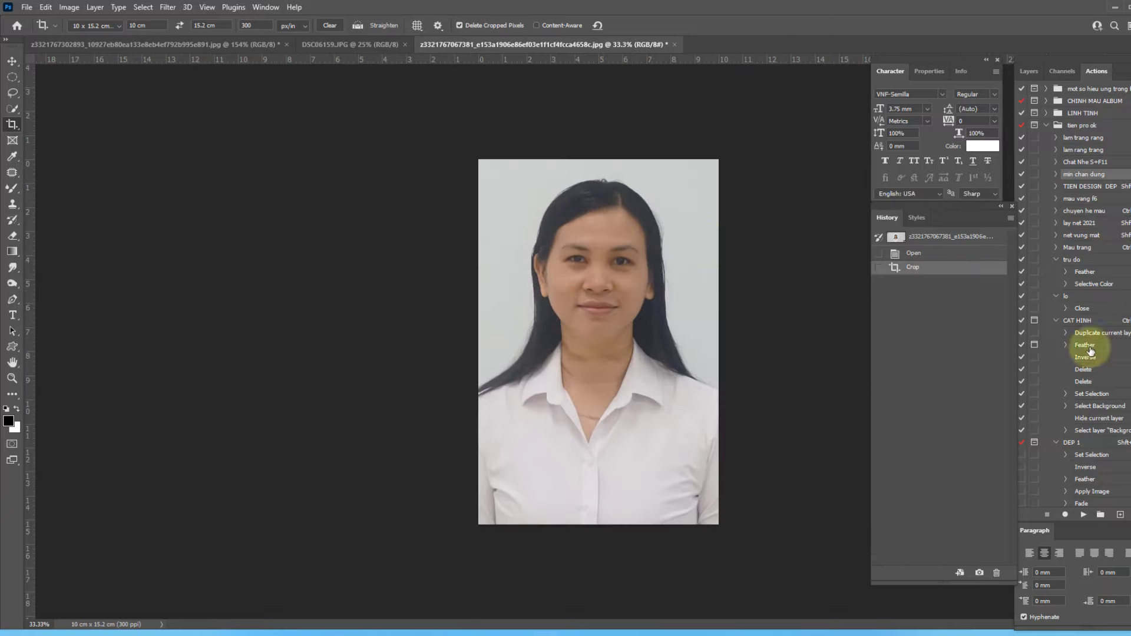
left_click(1046, 127)
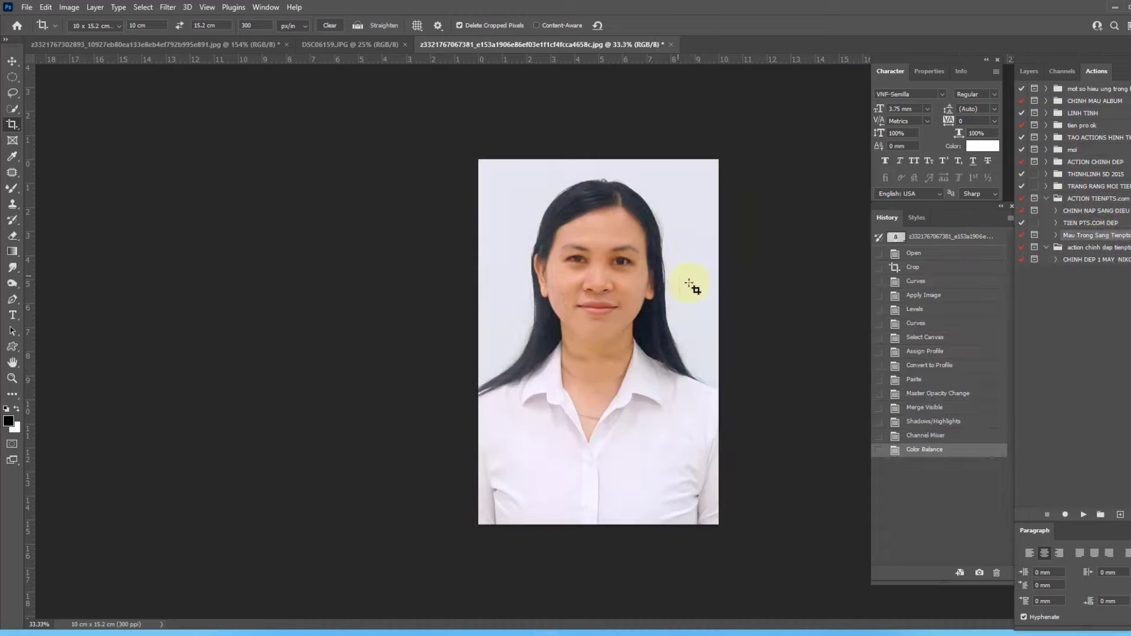
Brighten the woman's midtones slightly to 0.95 with Levels
scroll(646, 246, "up", 3)
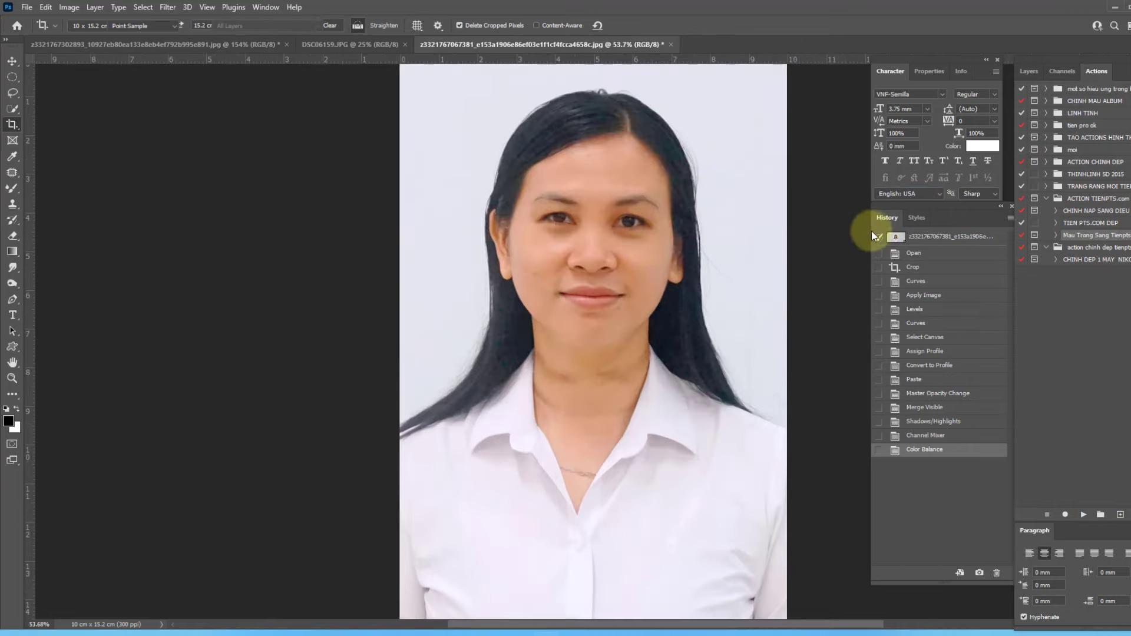
key("ctrl+l")
left_click_drag(886, 324, 889, 324)
key("Return")
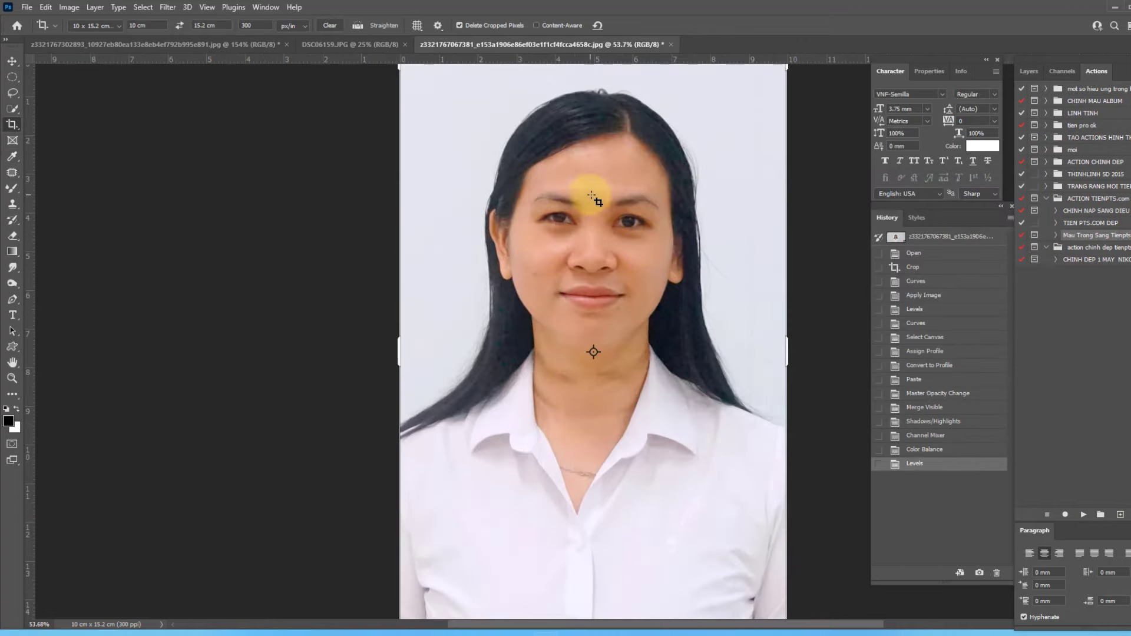
Apply the Reduce Noise action from the Actions panel to her skin
scroll(594, 192, "down", 2)
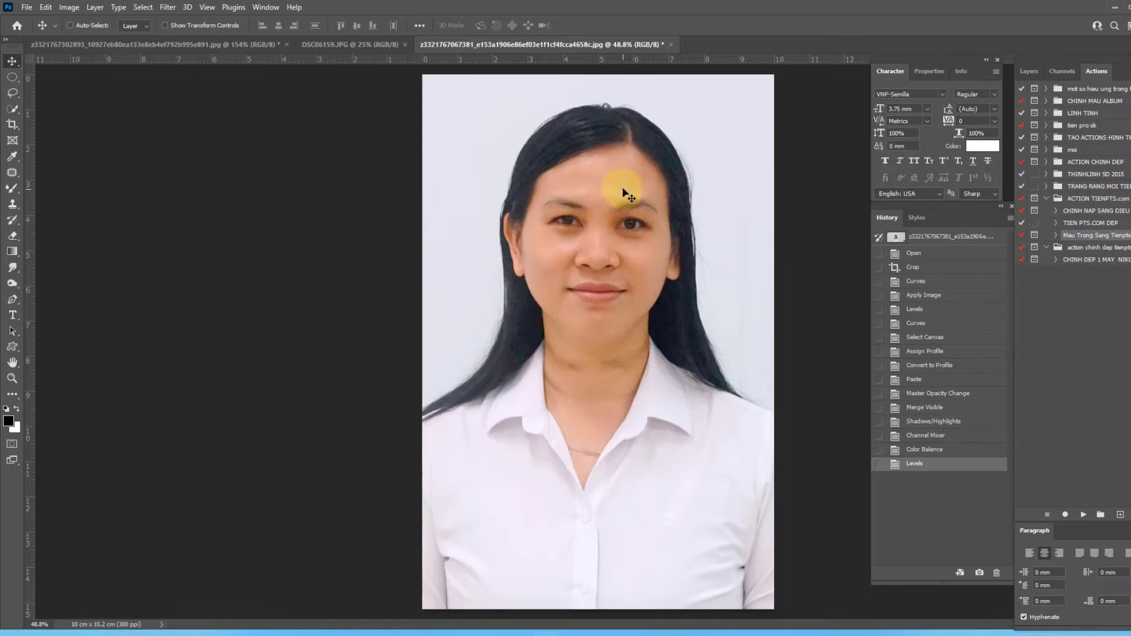
scroll(624, 192, "up", 3)
scroll(607, 213, "up", 2)
scroll(626, 177, "down", 1)
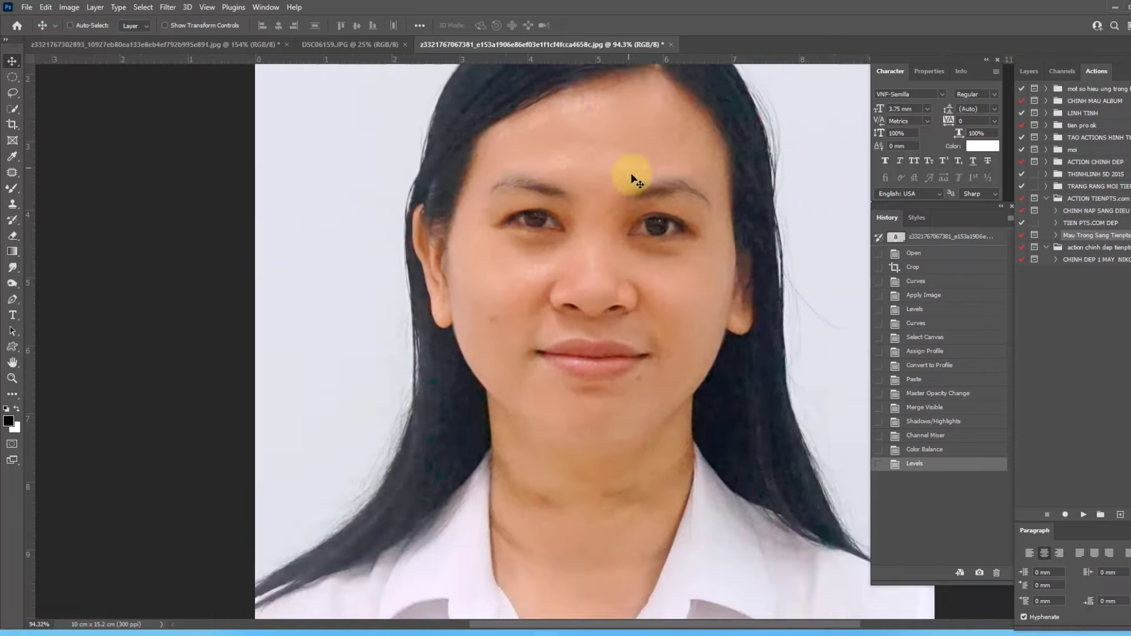
scroll(642, 253, "down", 1)
scroll(618, 235, "down", 1)
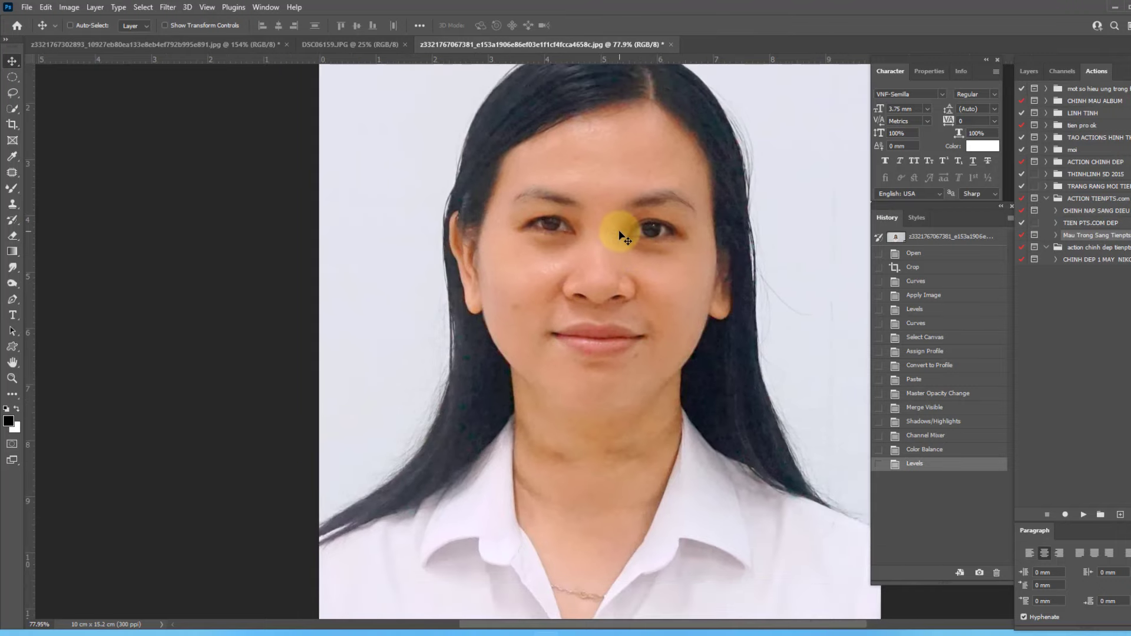
scroll(620, 236, "up", 1)
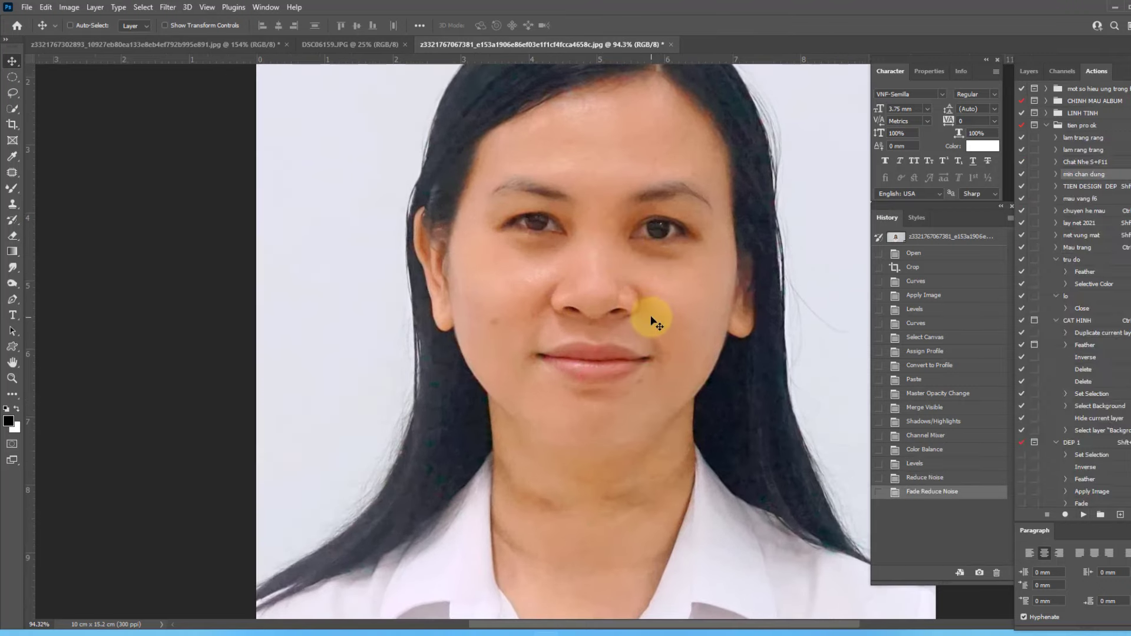
scroll(651, 312, "down", 1)
key("ctrl+l")
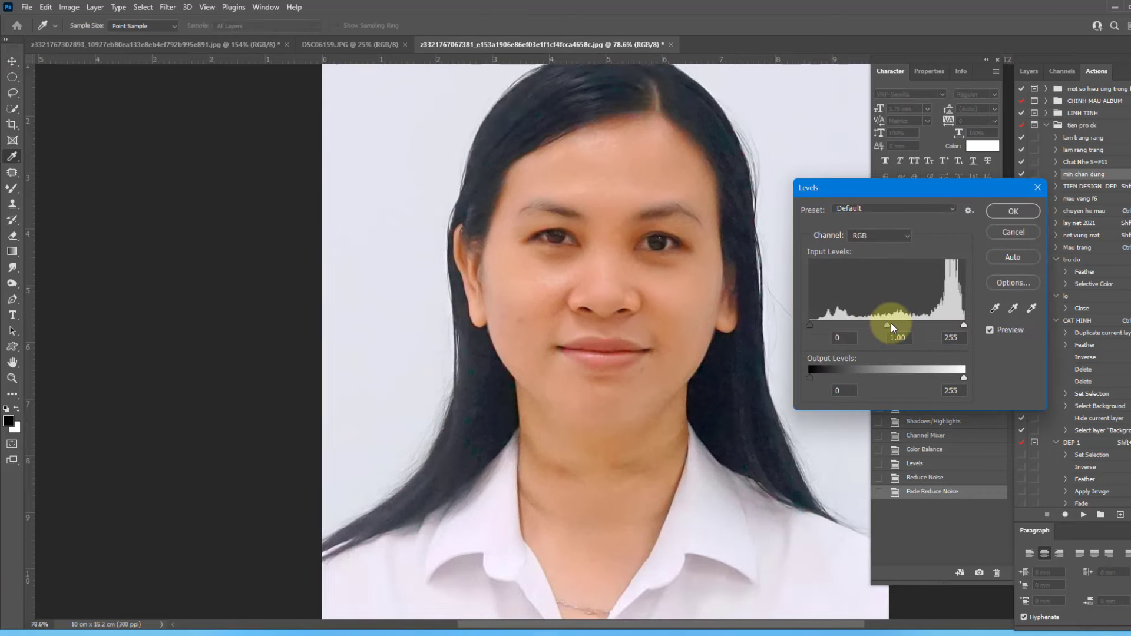
Apply the Levels tweak, then brighten the feathered face and neck selection with Curves
key("Return")
scroll(732, 245, "up", 1)
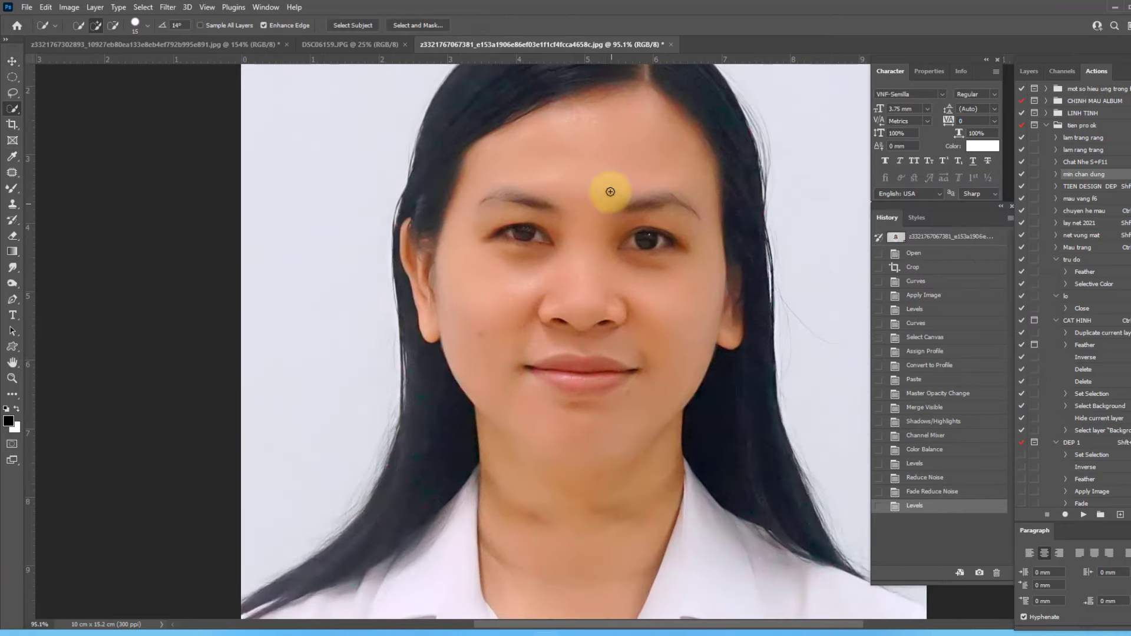
left_click(592, 444)
scroll(598, 300, "down", 1)
key("shift+F6")
key("Return")
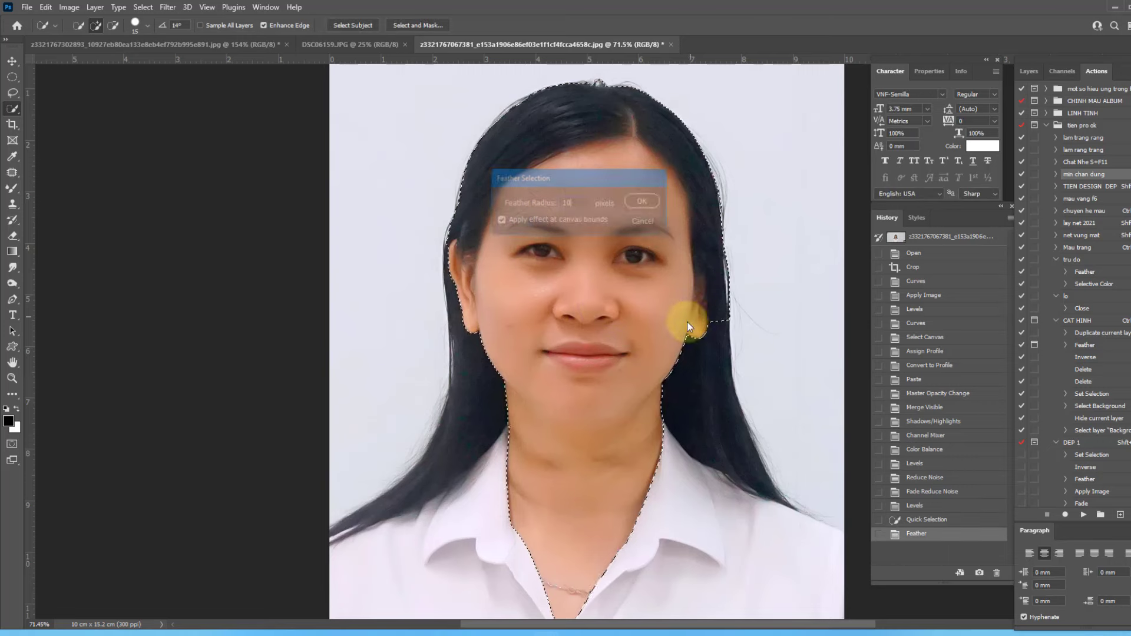
key("ctrl+m")
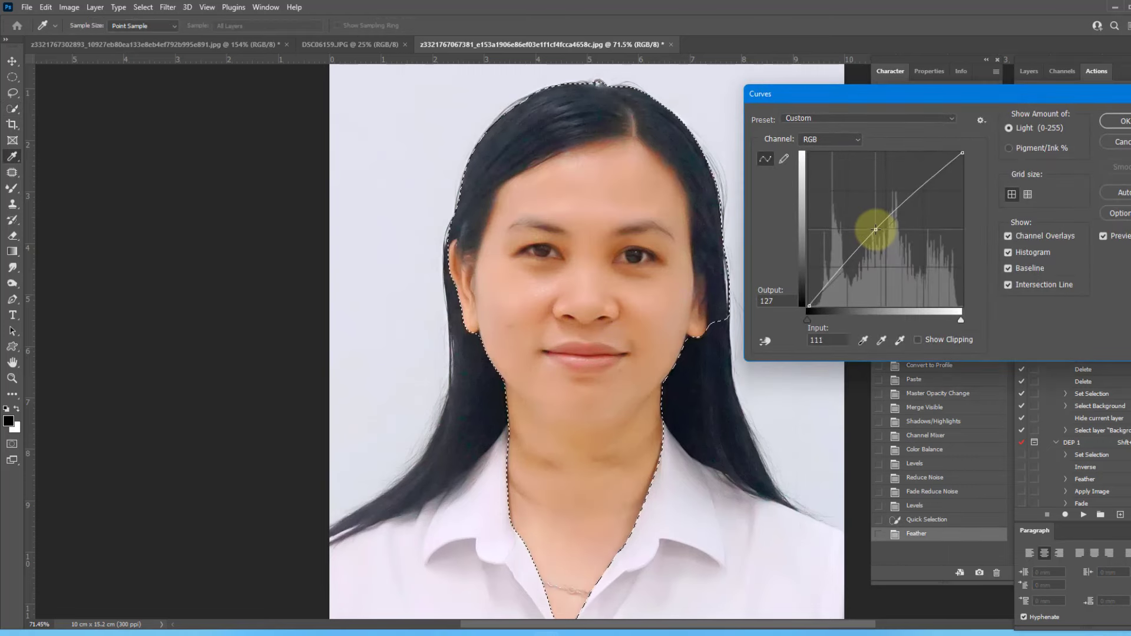
key("Return")
key("ctrl+d")
Select the woman's dark hair, feather it, adjust its midtones with Levels, and deselect
key("w")
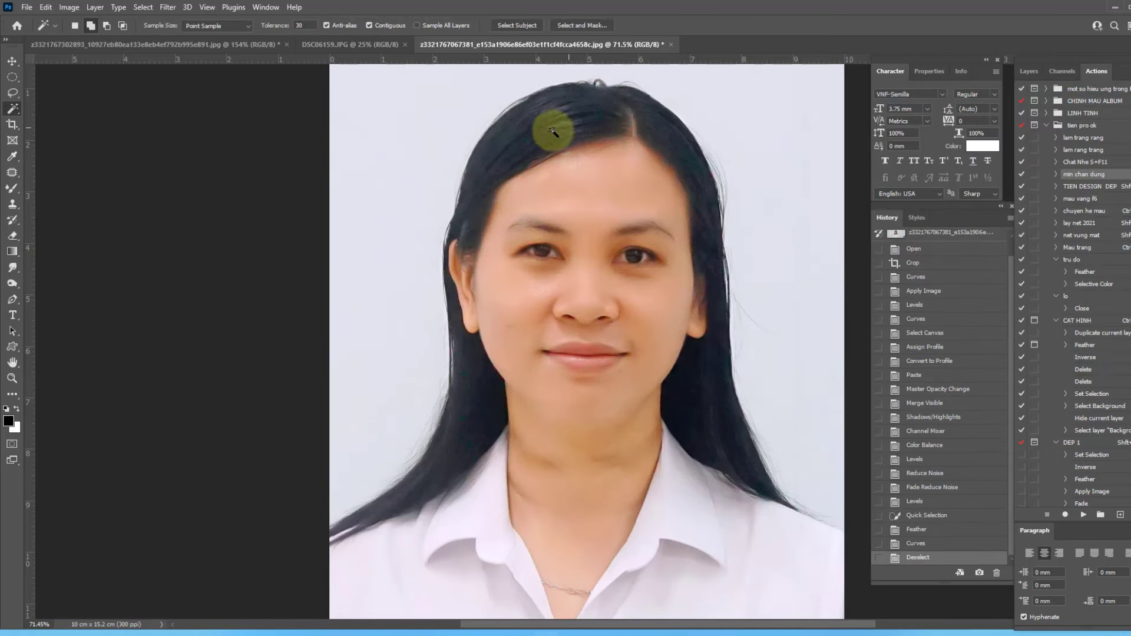
left_click(551, 116)
mouse_move(696, 240)
left_mouse_down()
mouse_move(732, 392)
mouse_move(694, 399)
left_mouse_up()
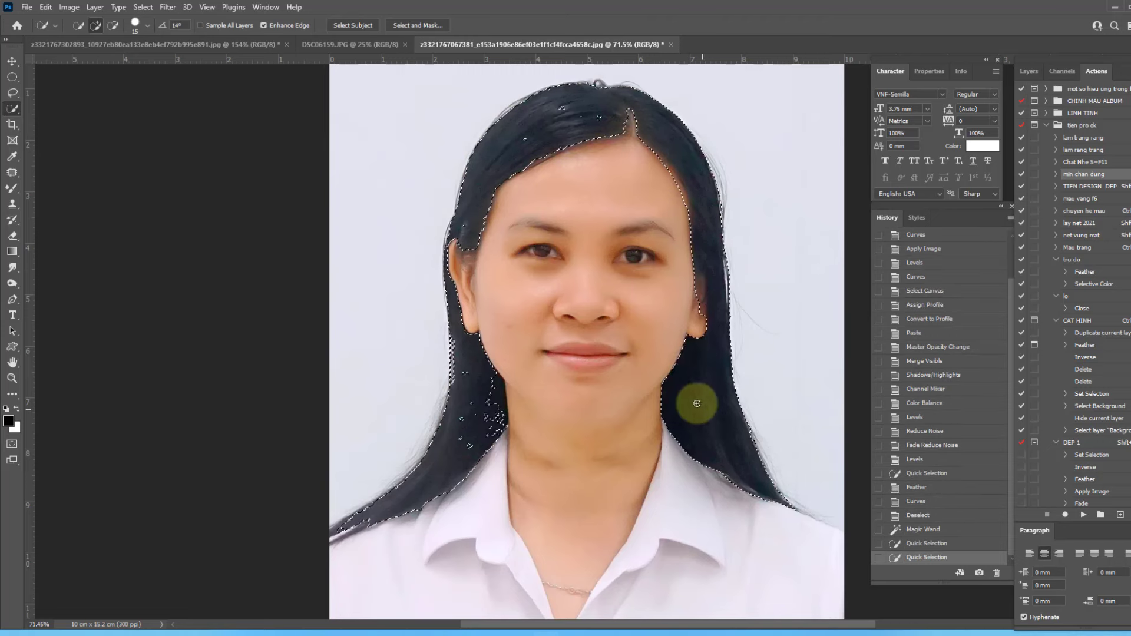
left_click_drag(466, 407, 484, 391)
key("shift+F6")
type("10")
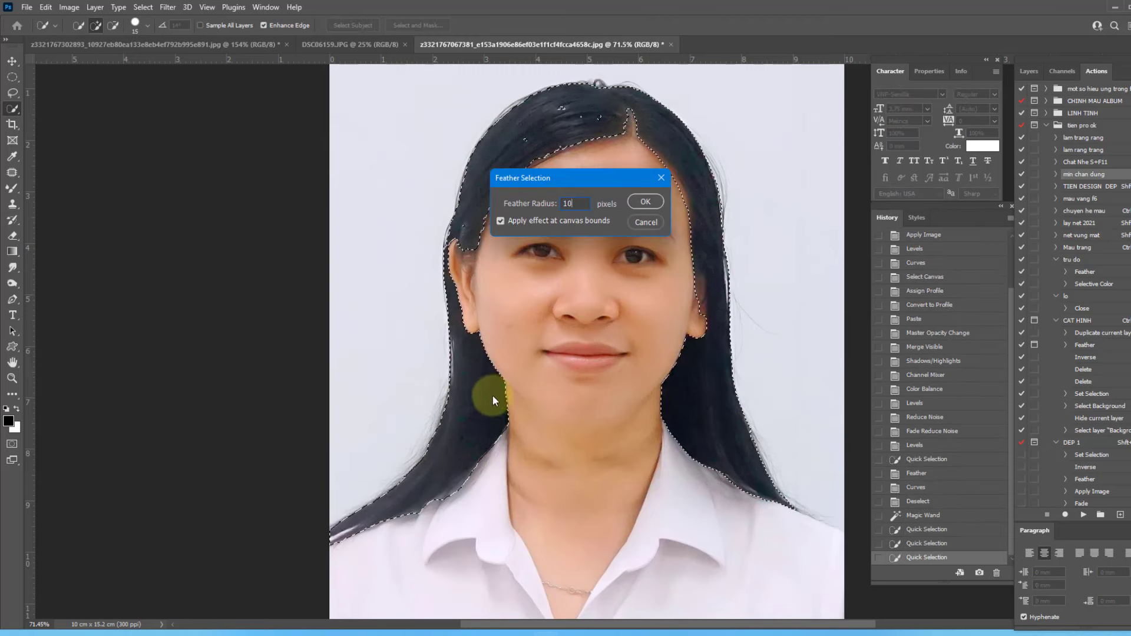
key("Return")
key("ctrl+l")
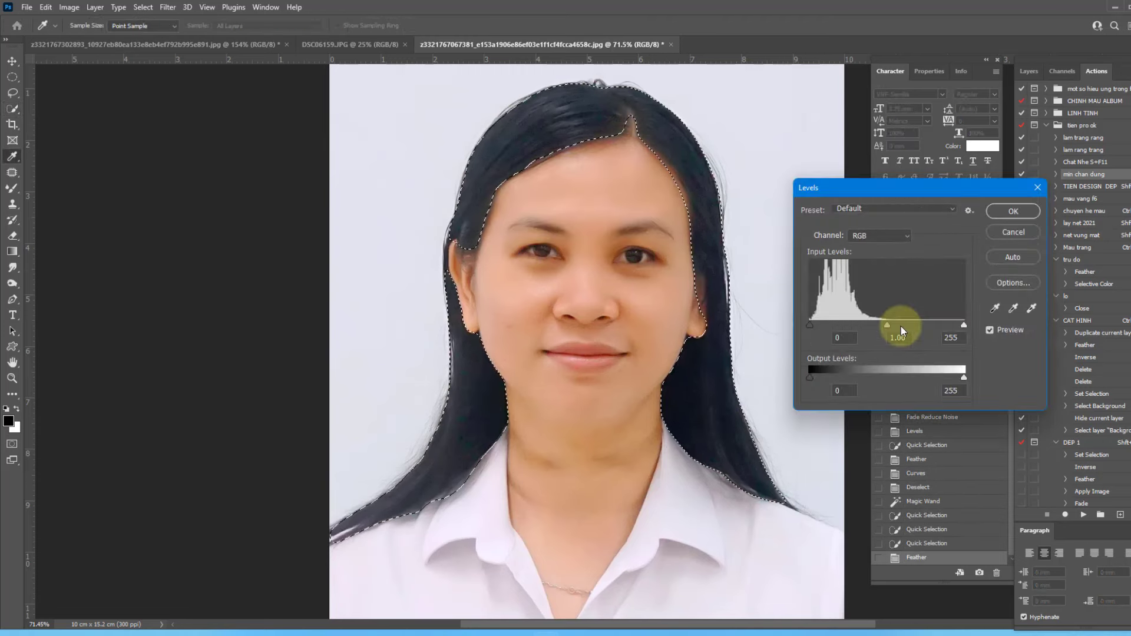
left_click_drag(893, 321, 889, 321)
key("Return")
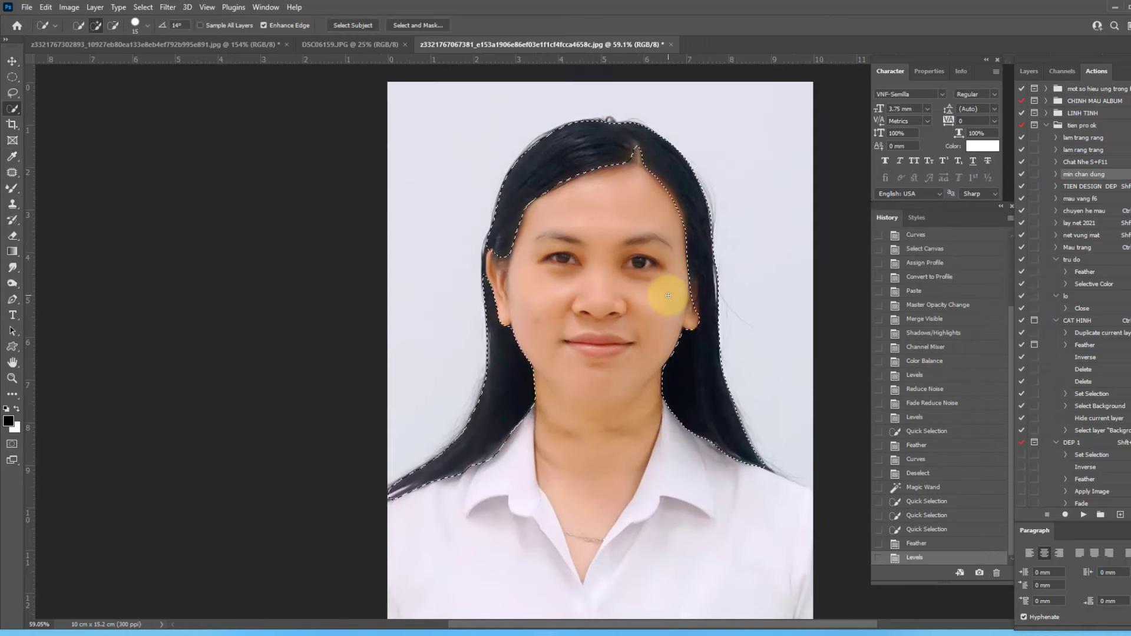
key("ctrl+d")
Smooth the skin on her neck and under her left eye with the Mixer Brush
key("w")
key("b")
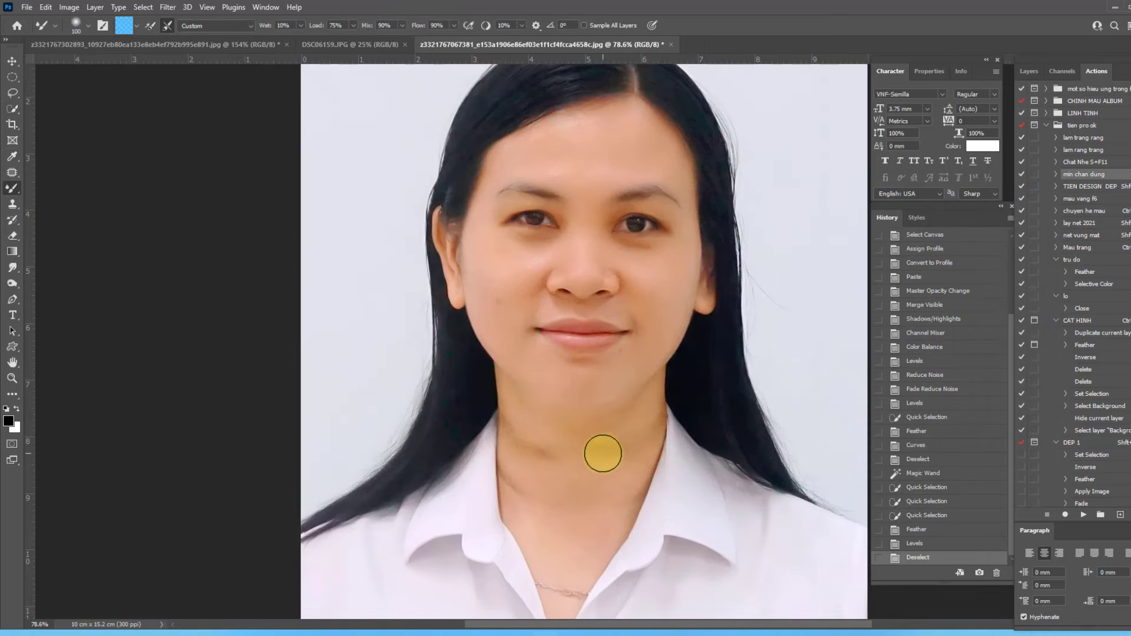
key("bracketleft")
left_click_drag(565, 464, 523, 432)
left_click_drag(613, 439, 528, 425)
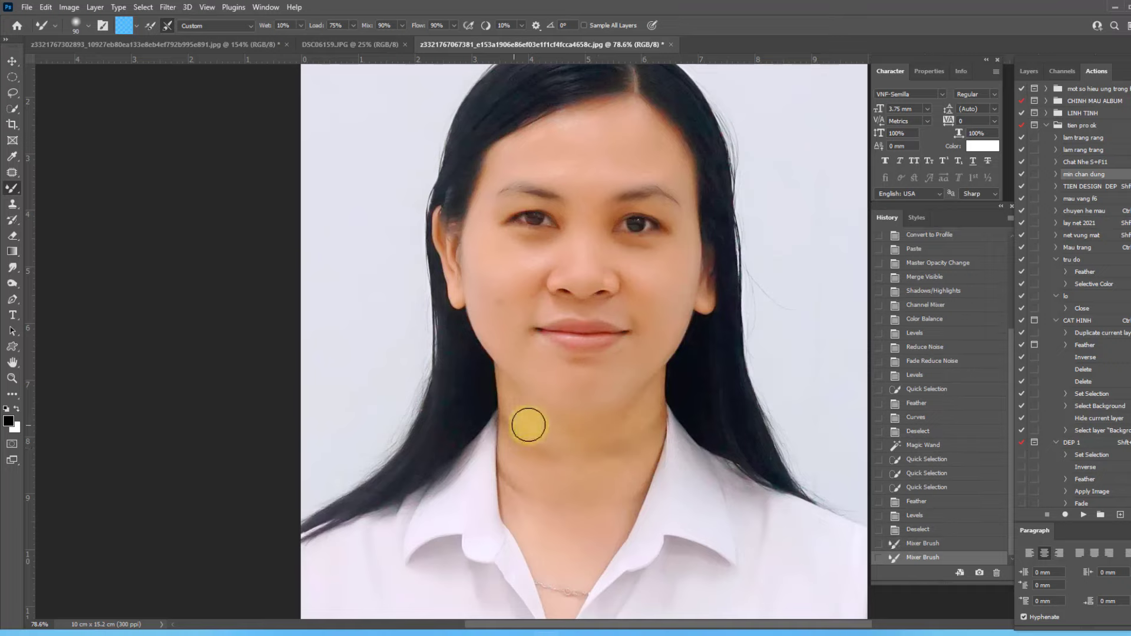
key("bracketleft")
key("bracketleft")
left_click_drag(489, 244, 519, 230)
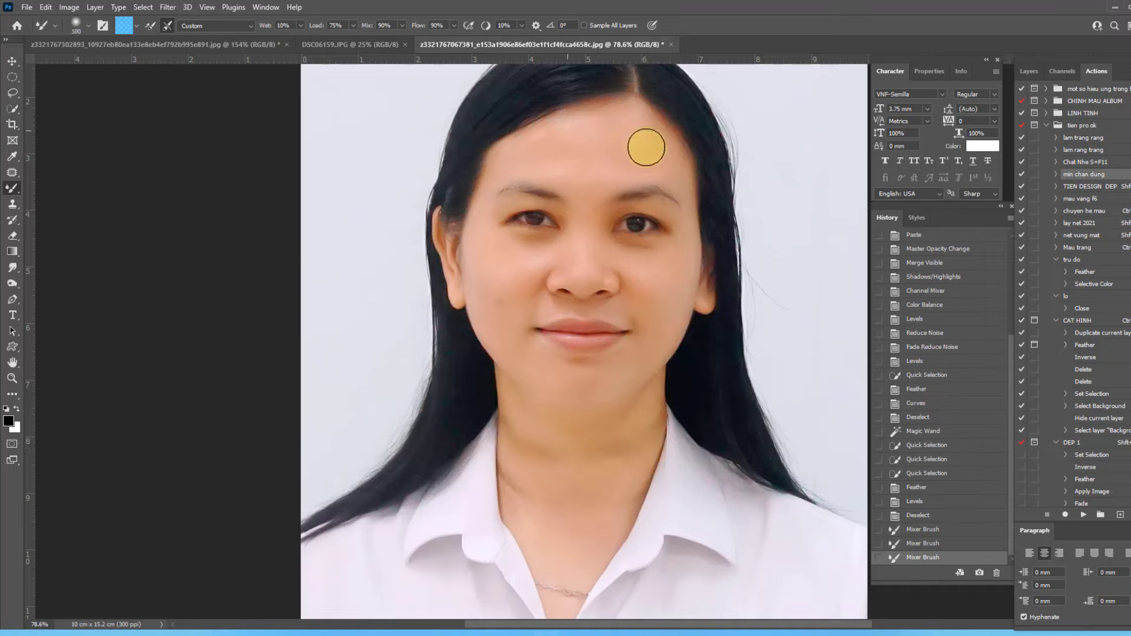
key("bracketleft")
Smooth her forehead, nose sides, cheeks, mouth and jaw, resizing the brush as needed
mouse_move(624, 118)
left_mouse_down()
mouse_move(648, 108)
mouse_move(633, 156)
mouse_move(584, 207)
left_mouse_up()
left_click_drag(540, 257, 525, 277)
key("bracketleft")
left_click_drag(492, 323, 507, 314)
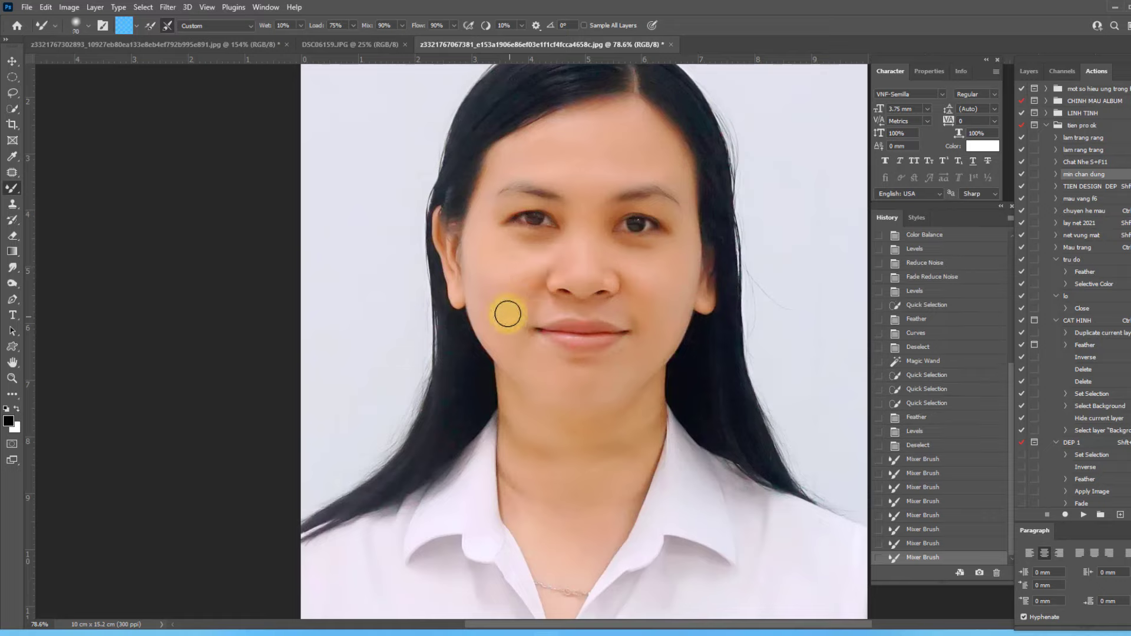
key("bracketleft")
left_click_drag(586, 369, 668, 358)
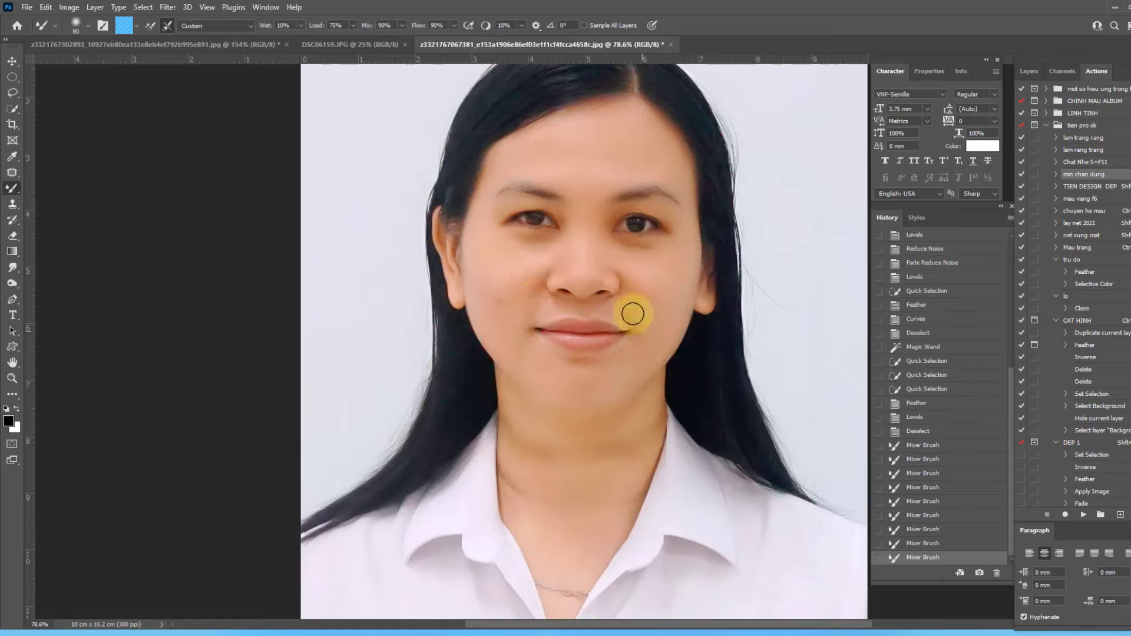
mouse_move(630, 313)
left_mouse_down()
mouse_move(649, 421)
mouse_move(544, 466)
left_mouse_up()
key("bracketright")
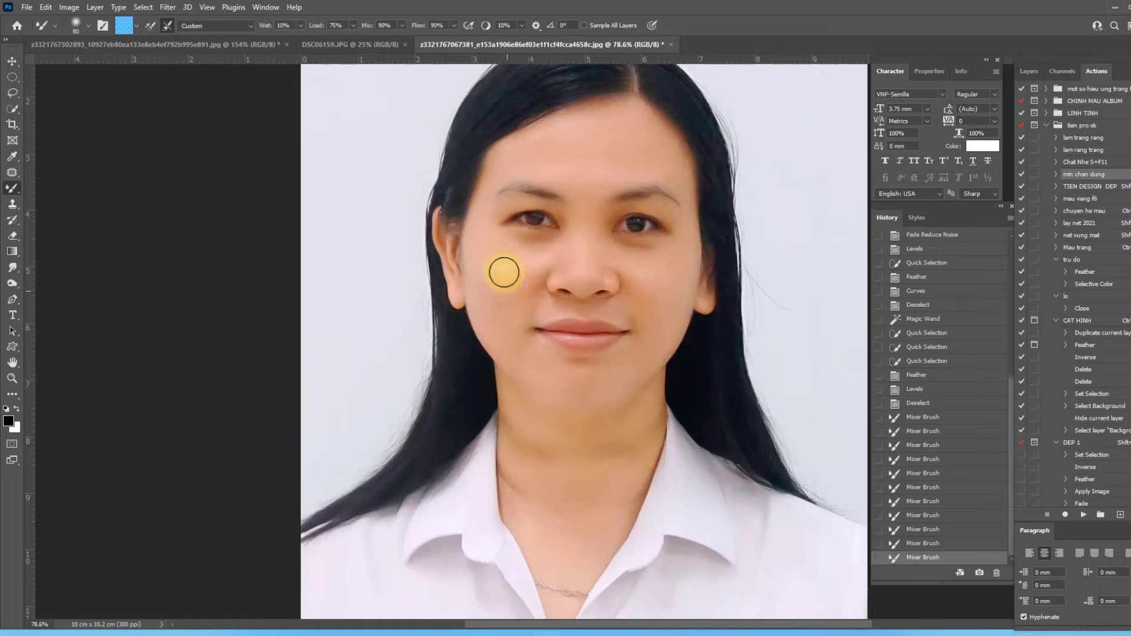
left_click_drag(595, 118, 648, 142)
scroll(649, 211, "up", 2)
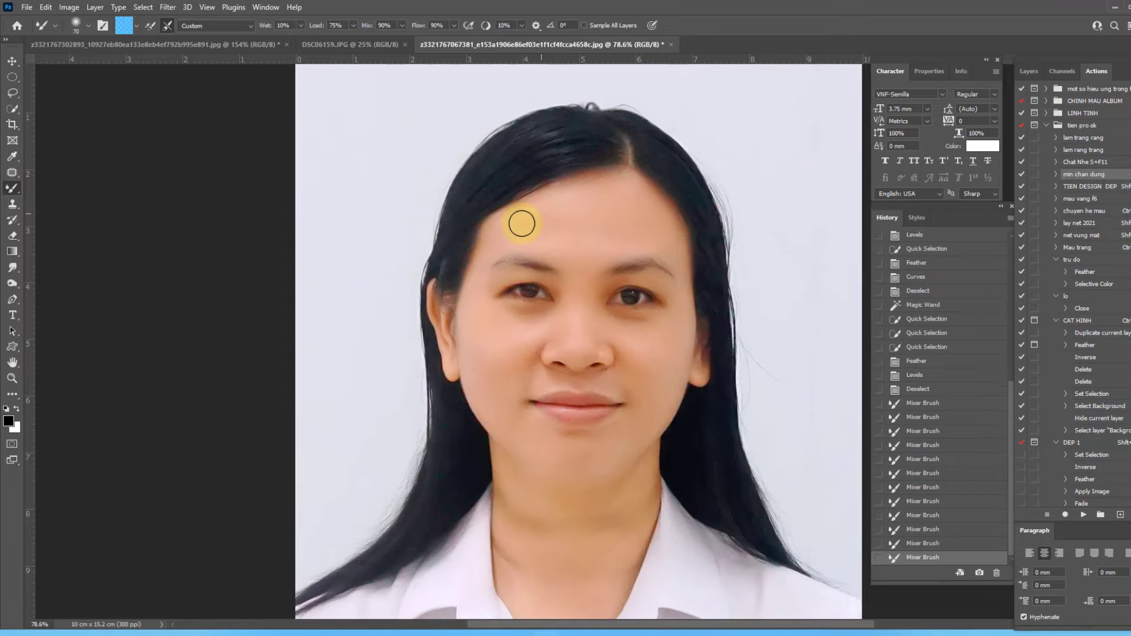
mouse_move(632, 241)
left_mouse_down()
mouse_move(702, 272)
mouse_move(576, 263)
mouse_move(585, 305)
left_mouse_up()
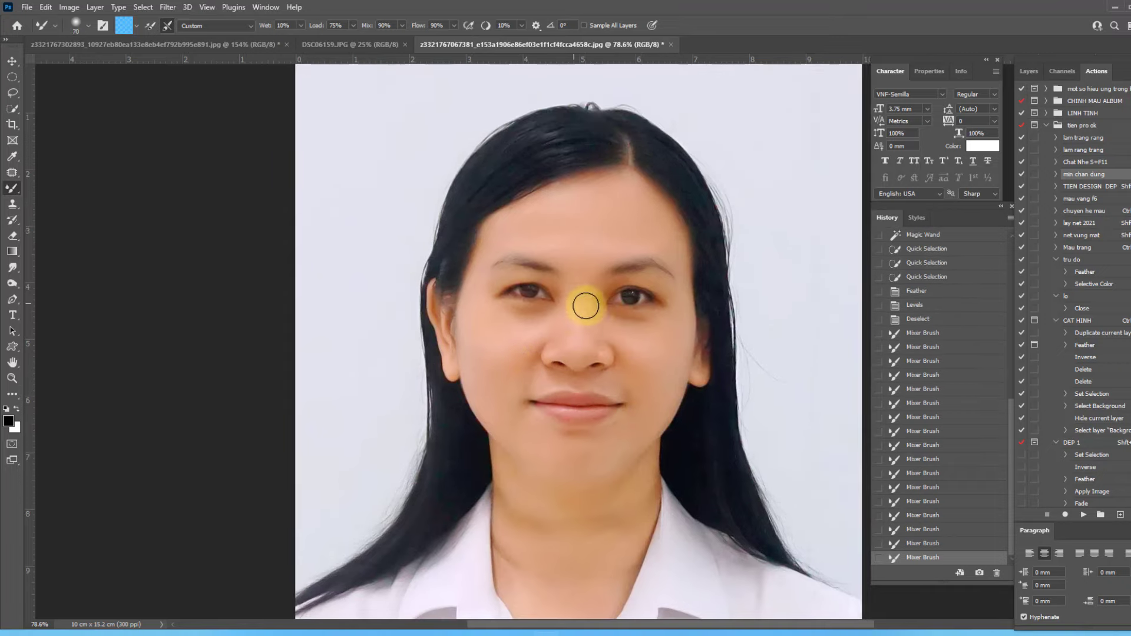
mouse_move(626, 345)
left_mouse_down()
mouse_move(646, 494)
mouse_move(567, 469)
mouse_move(501, 417)
left_mouse_up()
scroll(501, 417, "down", 3)
Apply a Colour Balance adjustment to the portrait and save it as JPEG
key("i")
key("ctrl+b")
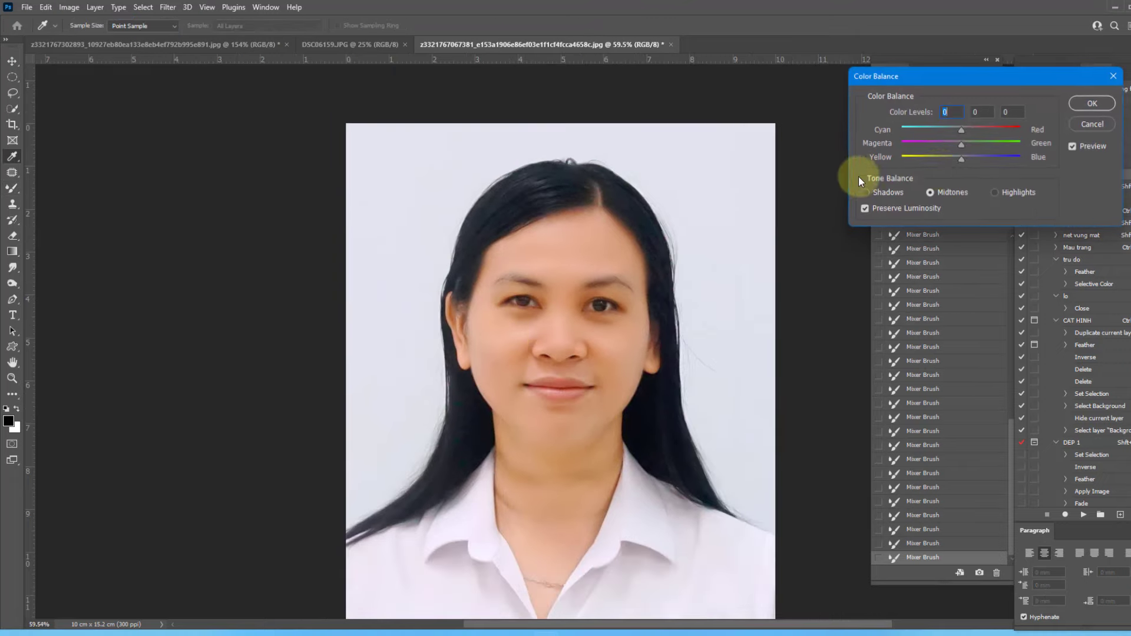
left_click(965, 159)
key("Return")
key("b")
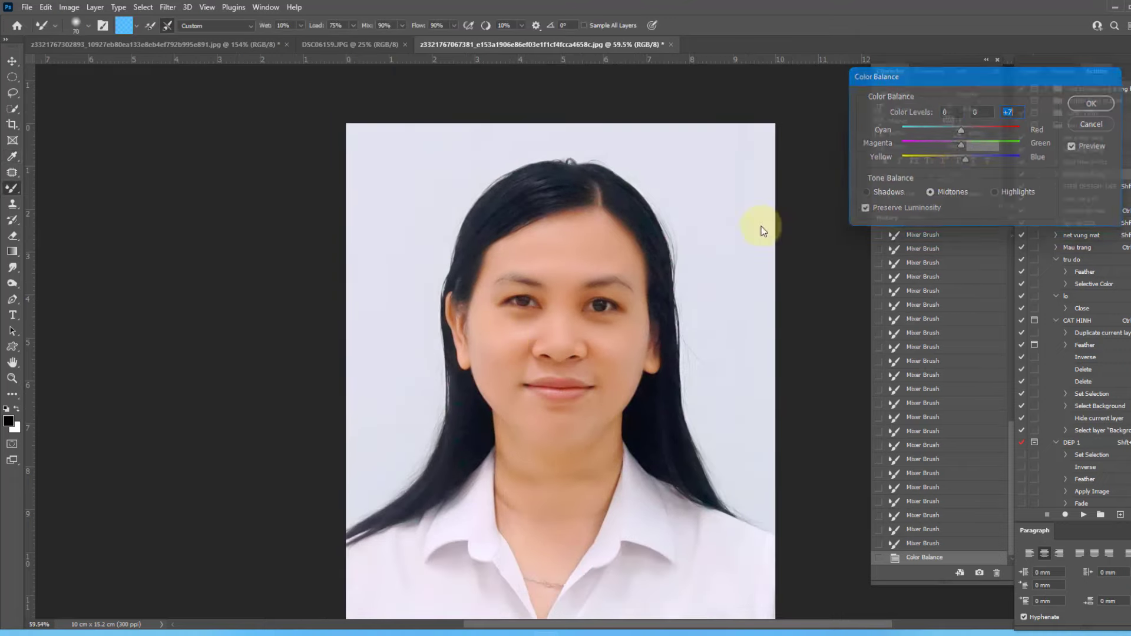
key("ctrl+minus")
key("ctrl+minus")
key("ctrl+plus")
key("ctrl+s")
key("Return")
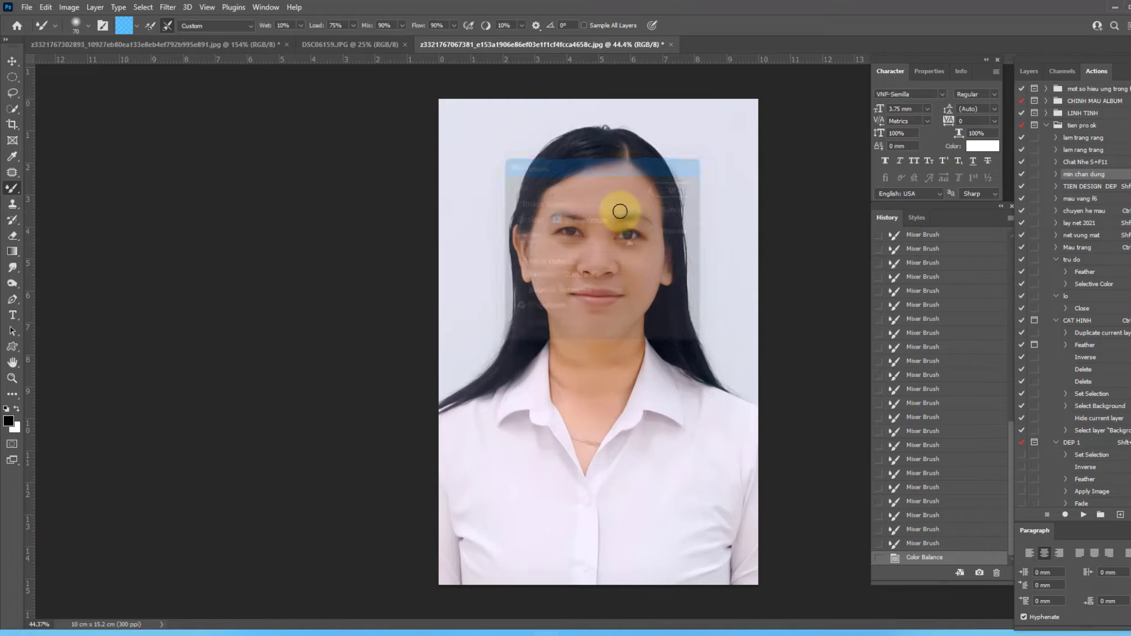
Quick-select the woman's head and hair and feather the selection by 10 px
scroll(609, 276, "up", 5)
scroll(707, 240, "down", 4)
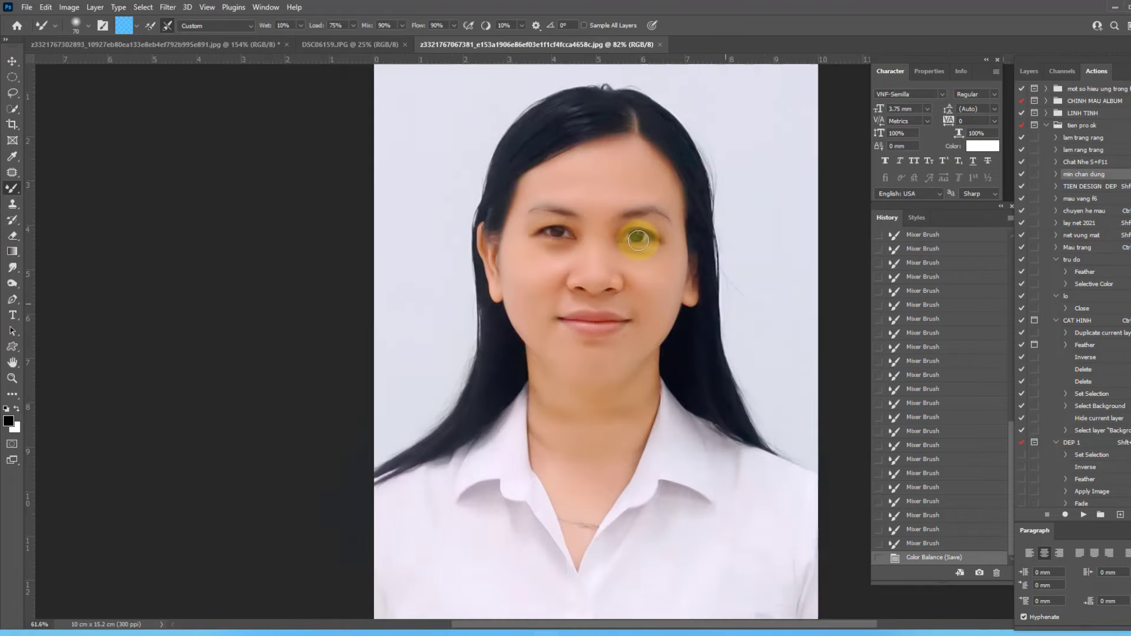
scroll(639, 245, "down", 1)
key("w")
mouse_move(605, 120)
left_mouse_down()
mouse_move(640, 141)
mouse_move(707, 328)
mouse_move(512, 361)
mouse_move(497, 349)
left_mouse_up()
key("shift+F6")
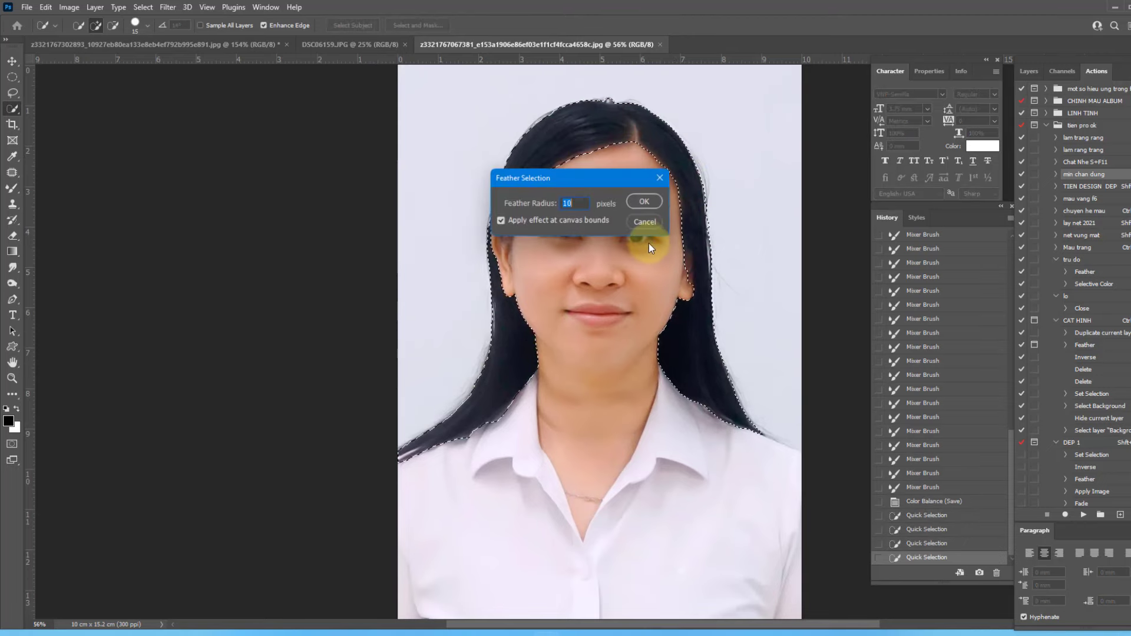
key("Return")
Darken the selected head's midtones with Levels 0.88, then deselect and save
key("ctrl+l")
left_click_drag(886, 325, 893, 324)
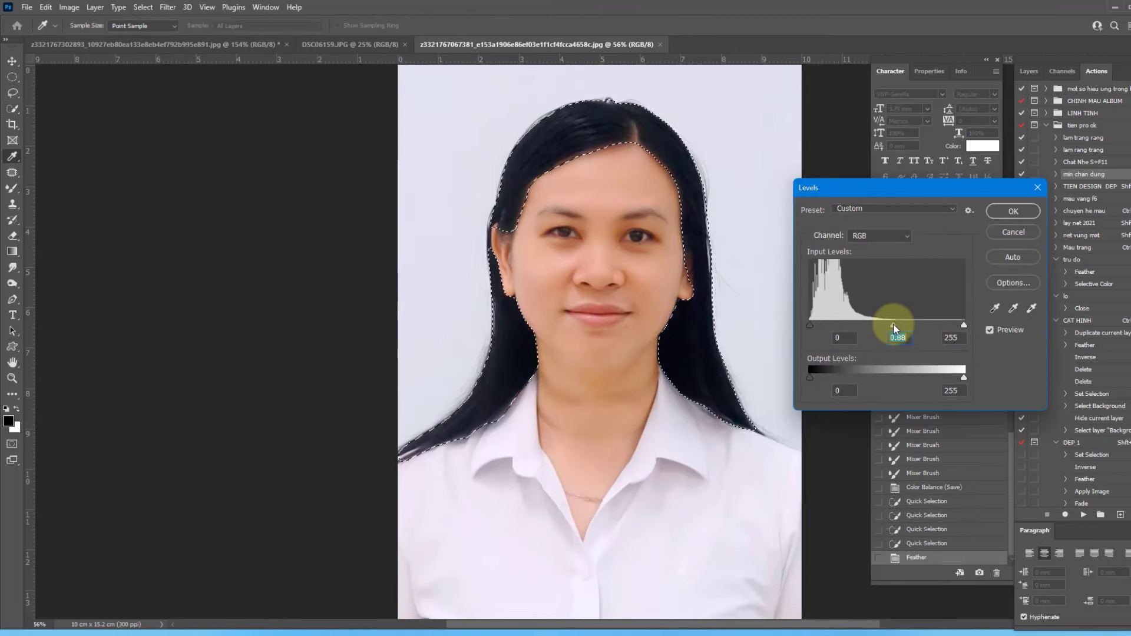
key("Return")
key("ctrl+d")
key("ctrl+minus")
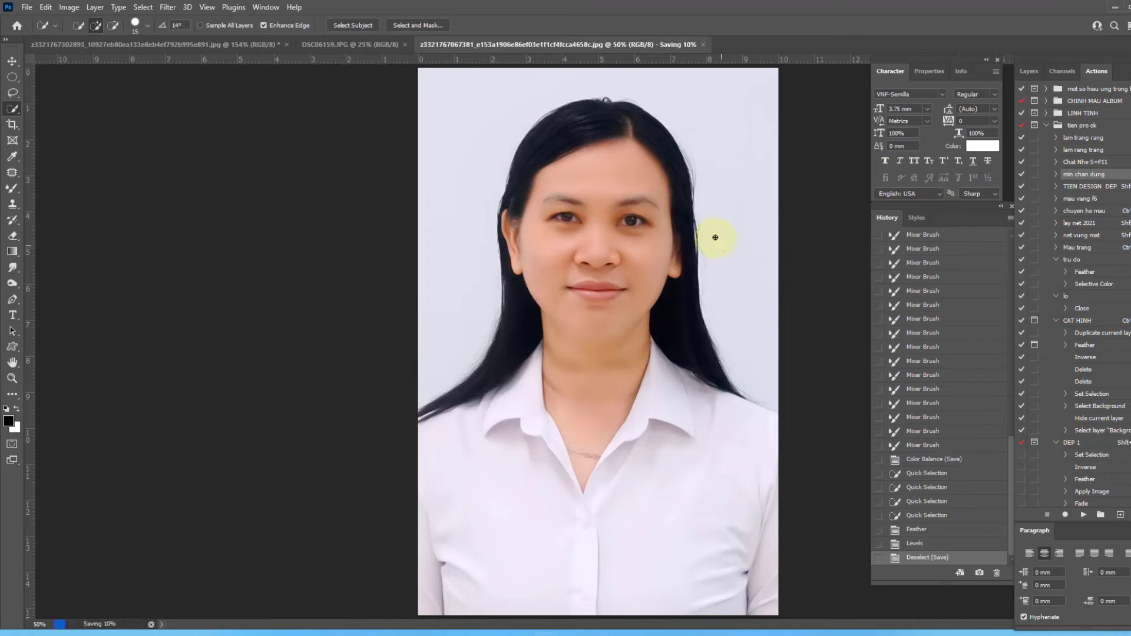
key("s")
scroll(651, 220, "up", 2)
scroll(599, 232, "up", 5)
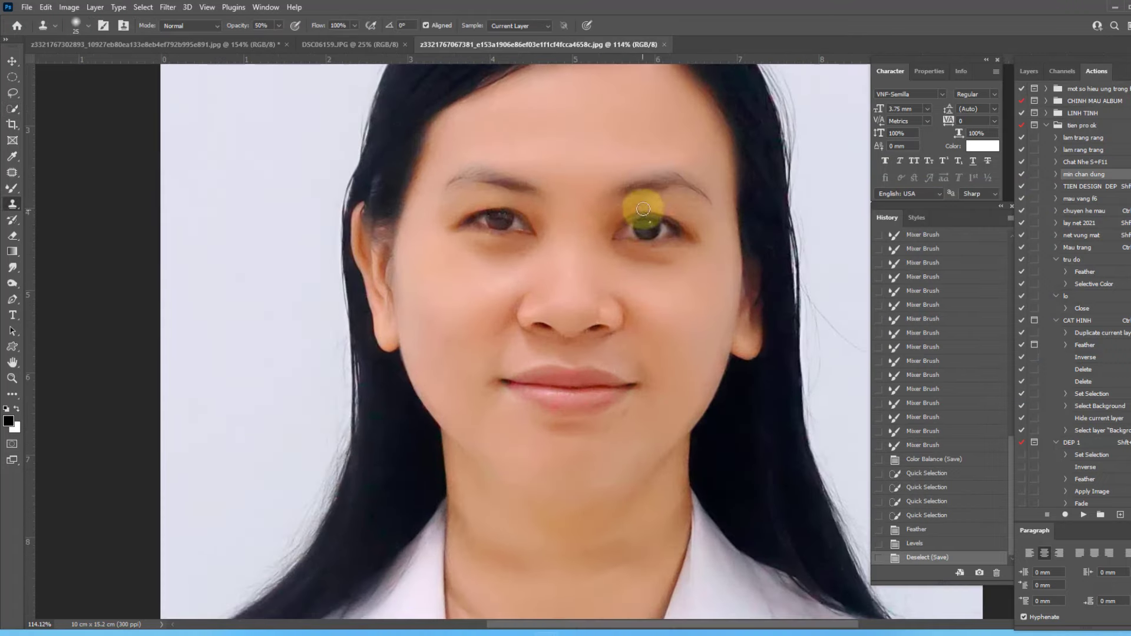
Liquify the woman's face within an oval around her head, then close her photo
scroll(643, 209, "down", 2)
key("m")
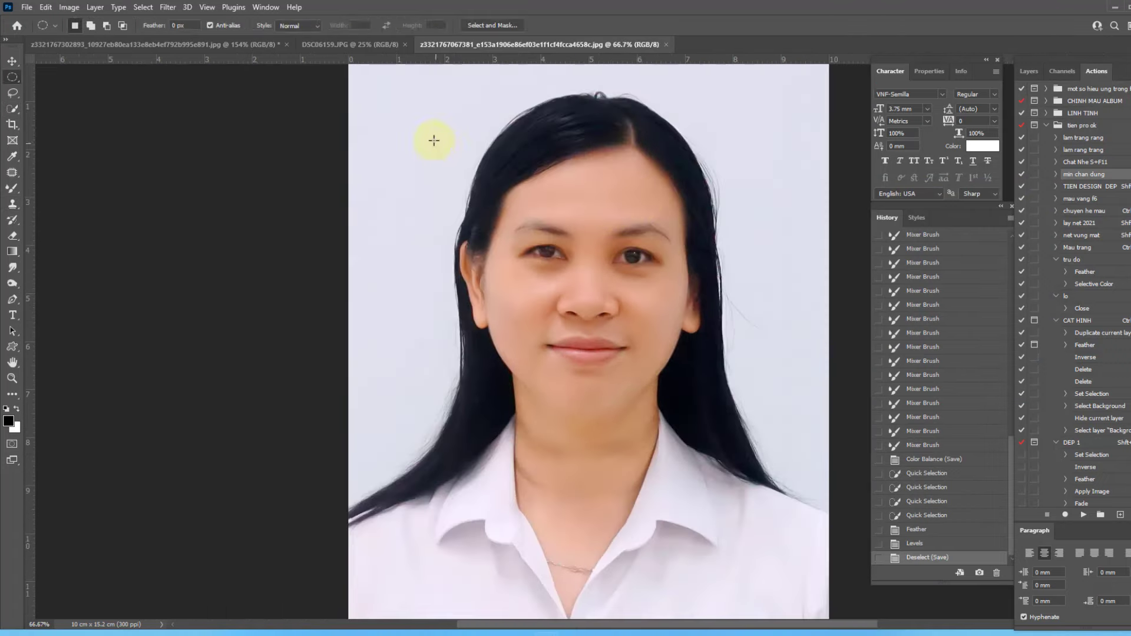
left_click_drag(480, 101, 732, 371)
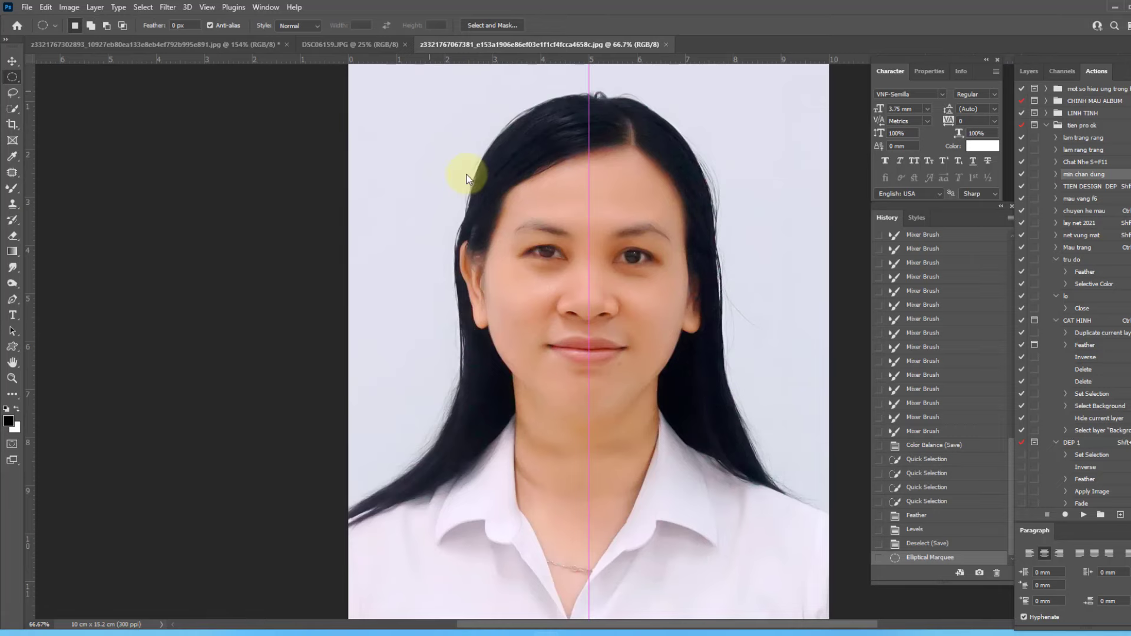
key("ctrl+shift+x")
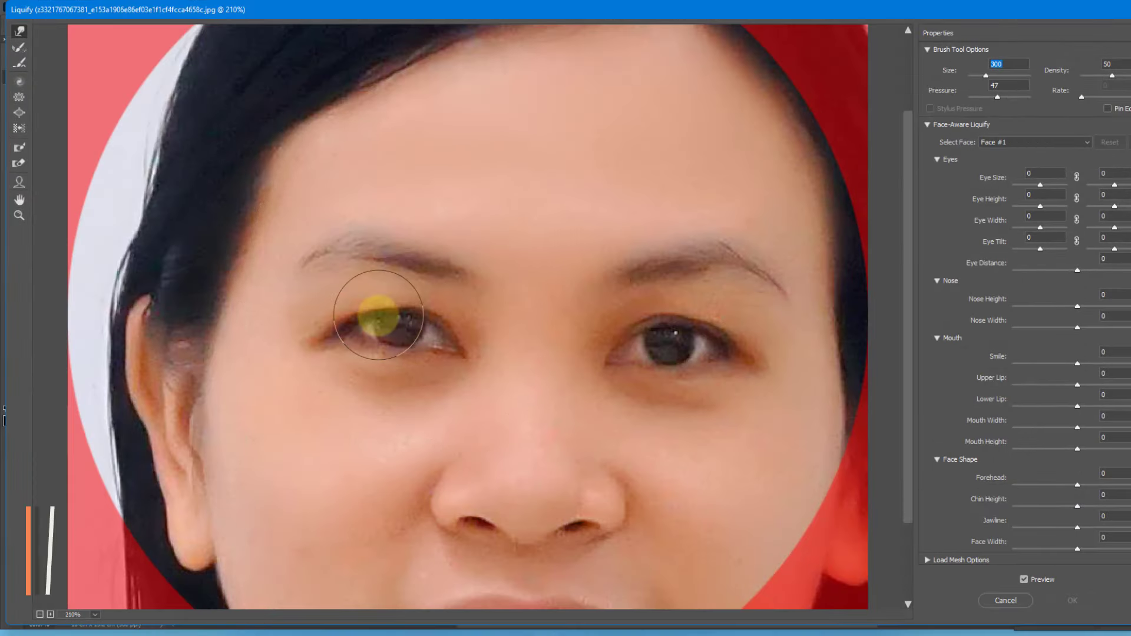
type("100")
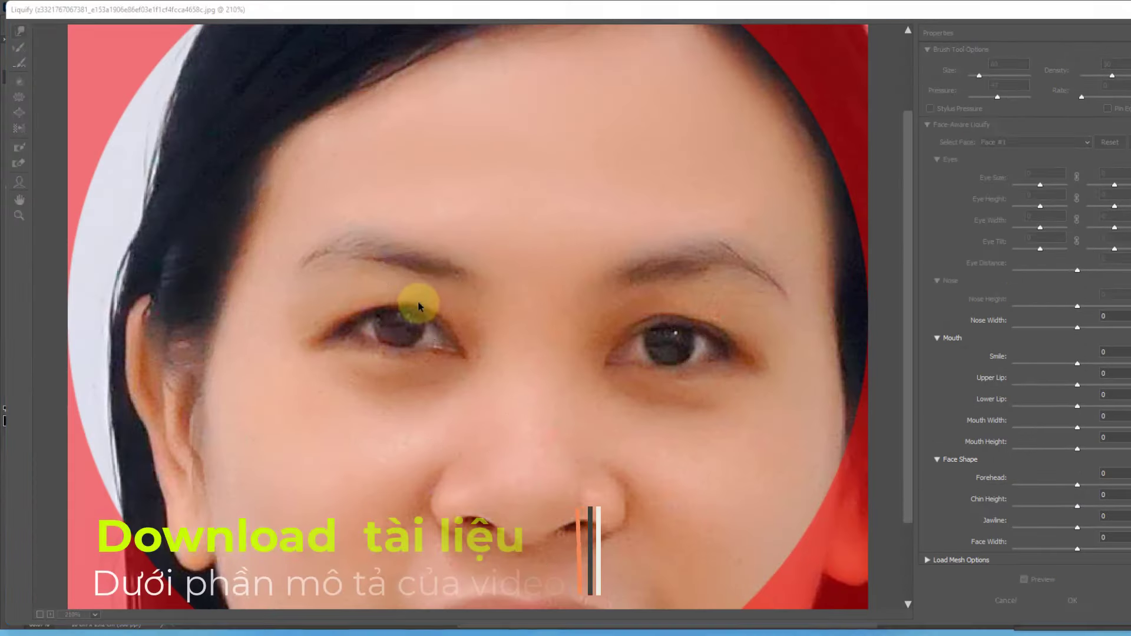
key("ctrl+d")
key("ctrl+minus")
key("ctrl+minus")
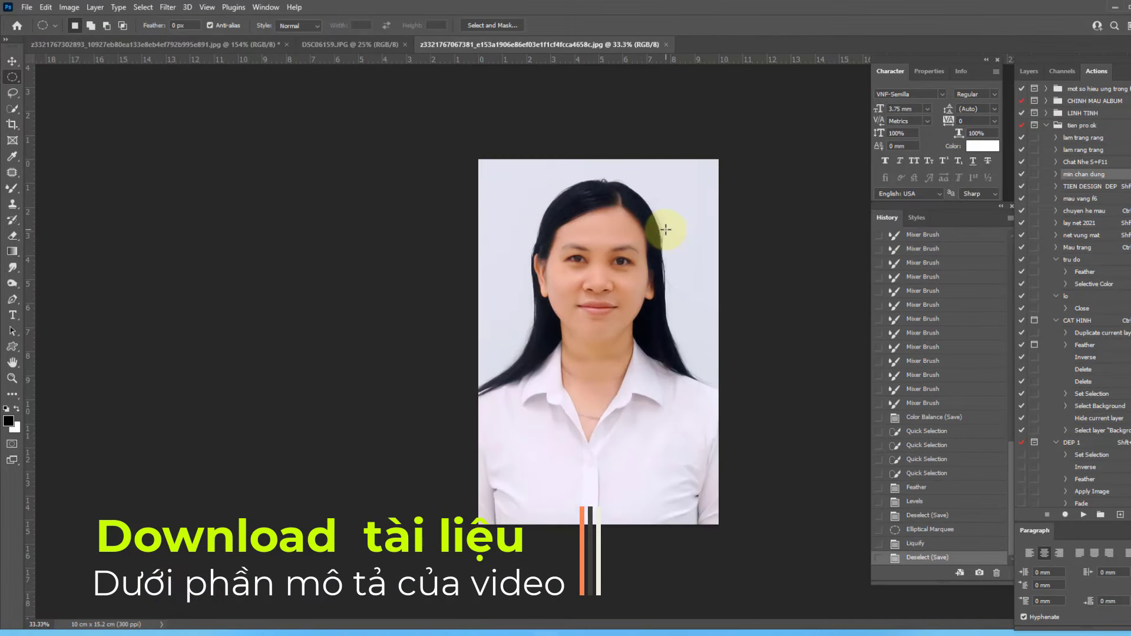
key("ctrl+w")
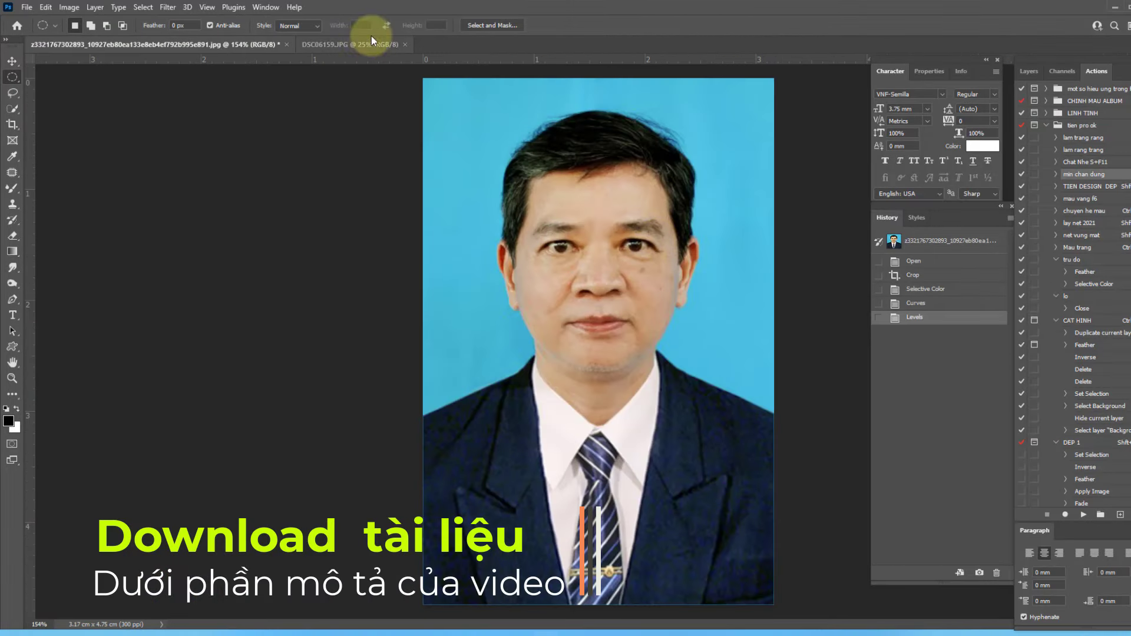
Switch to DSC06159.JPG and crop around the man's head and shoulders
left_click(360, 45)
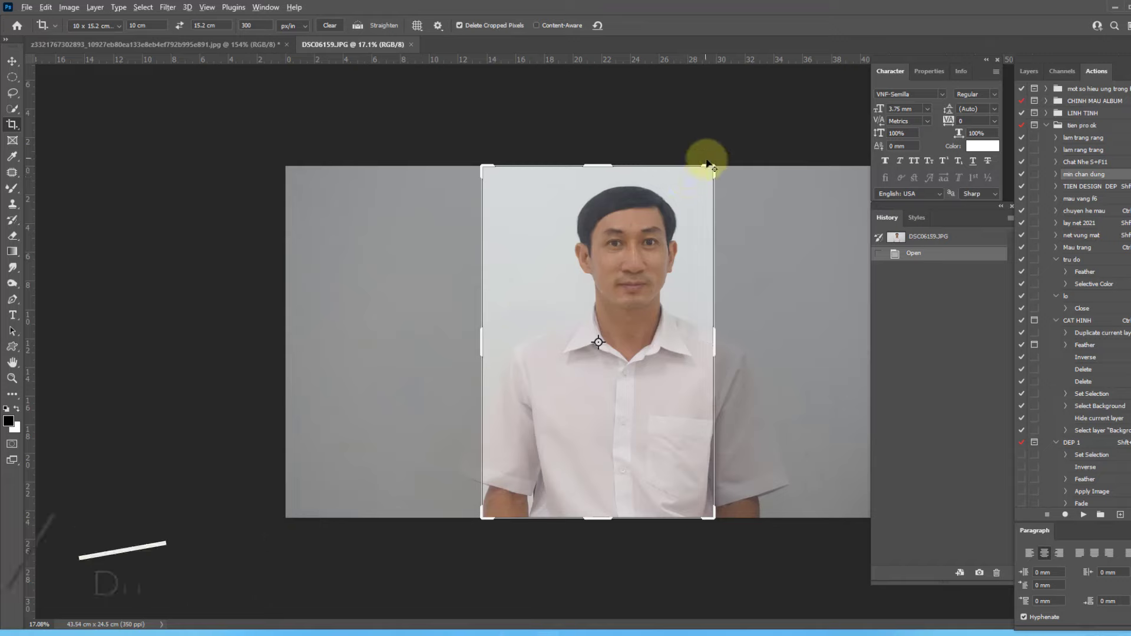
left_click_drag(687, 177, 627, 291)
key("Return")
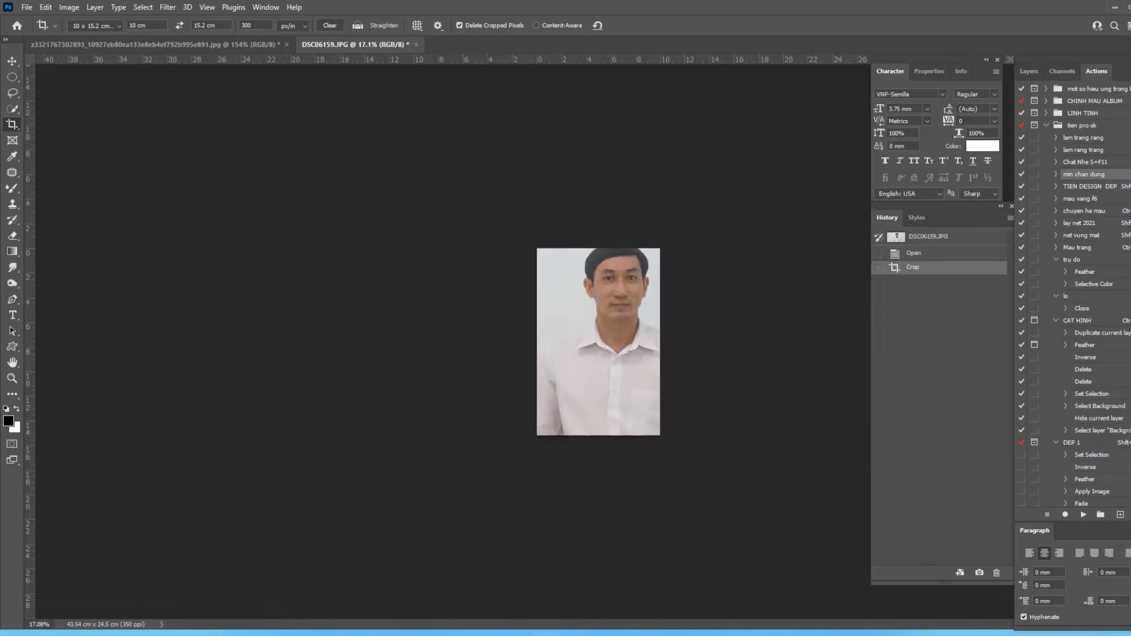
Revert to the uncropped photo and reframe a 10 × 15.2 cm crop around the man
left_click(1046, 125)
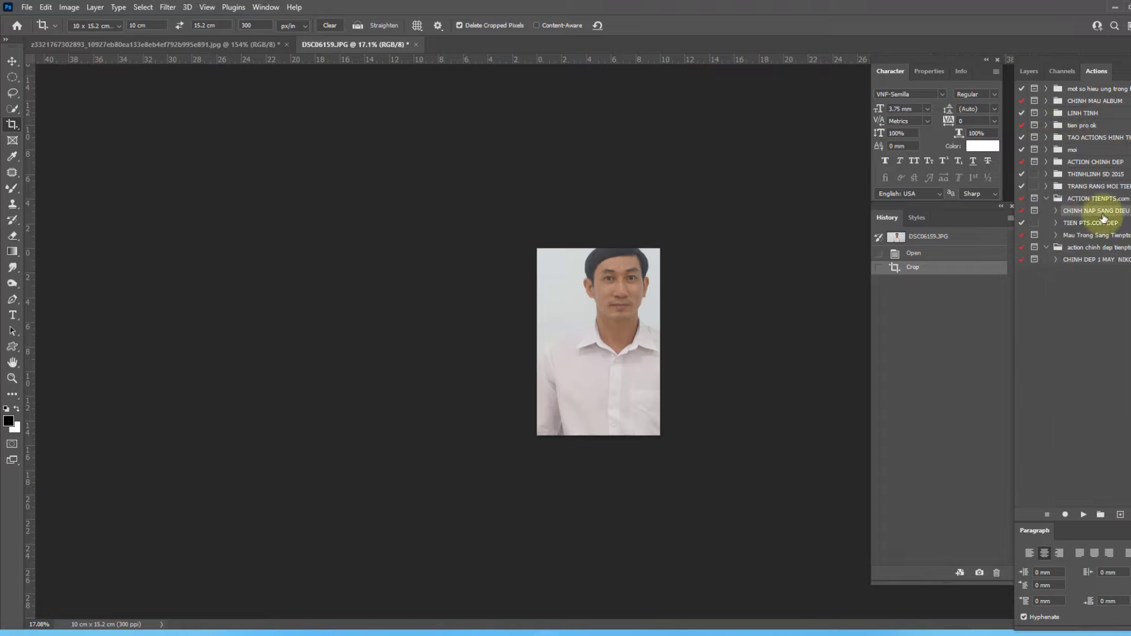
key("ctrl+plus")
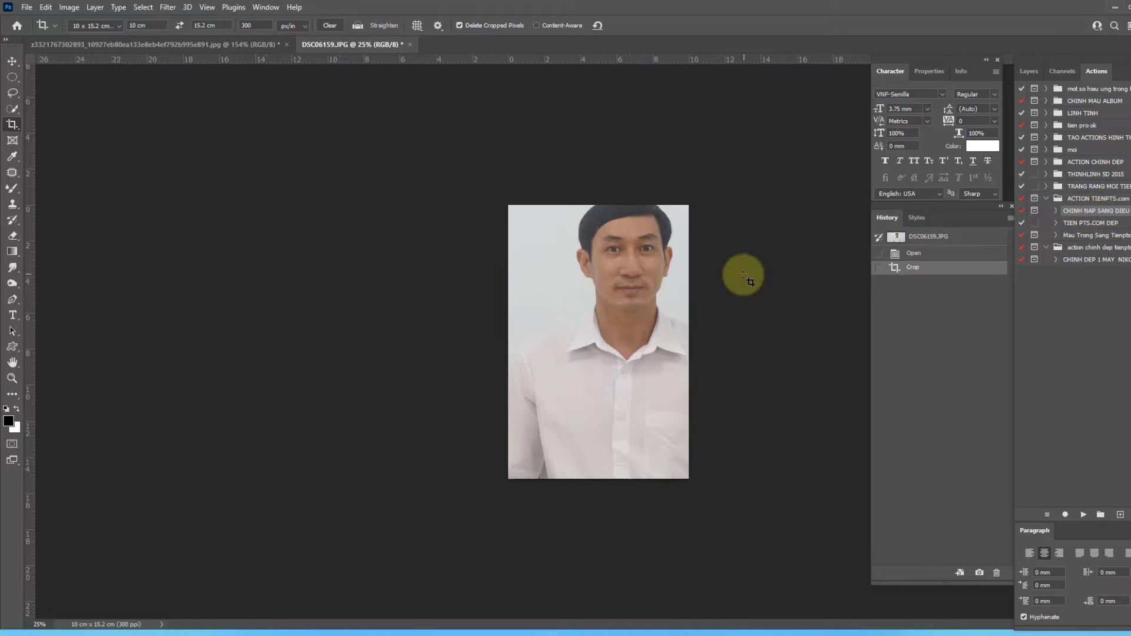
scroll(586, 296, "down", 3)
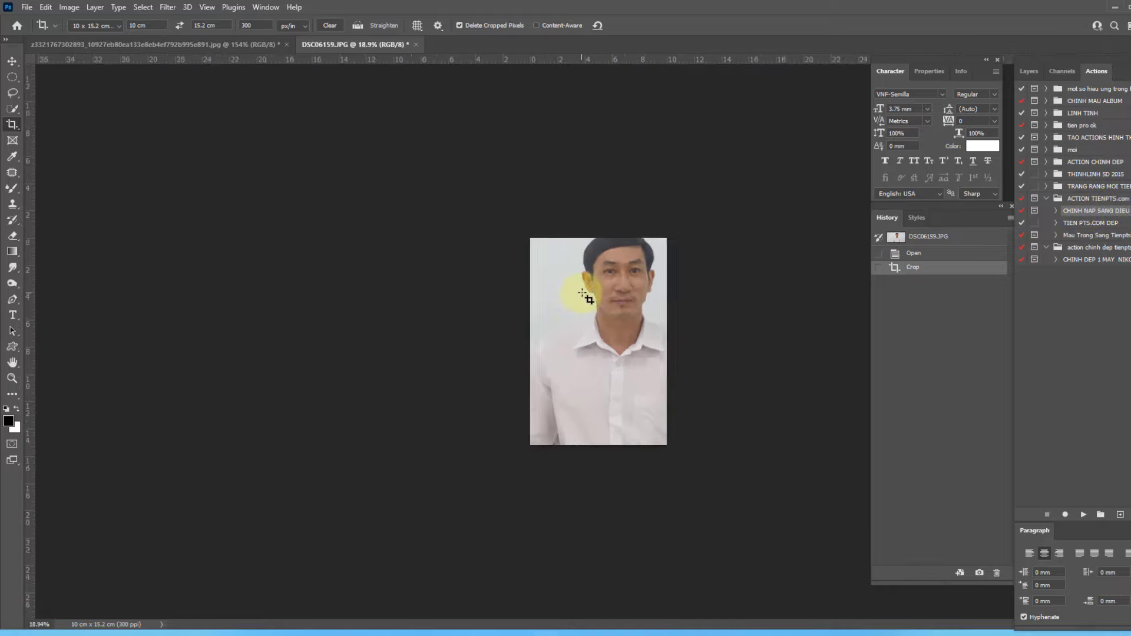
left_click(914, 252)
scroll(625, 327, "up", 1)
key("shift+c")
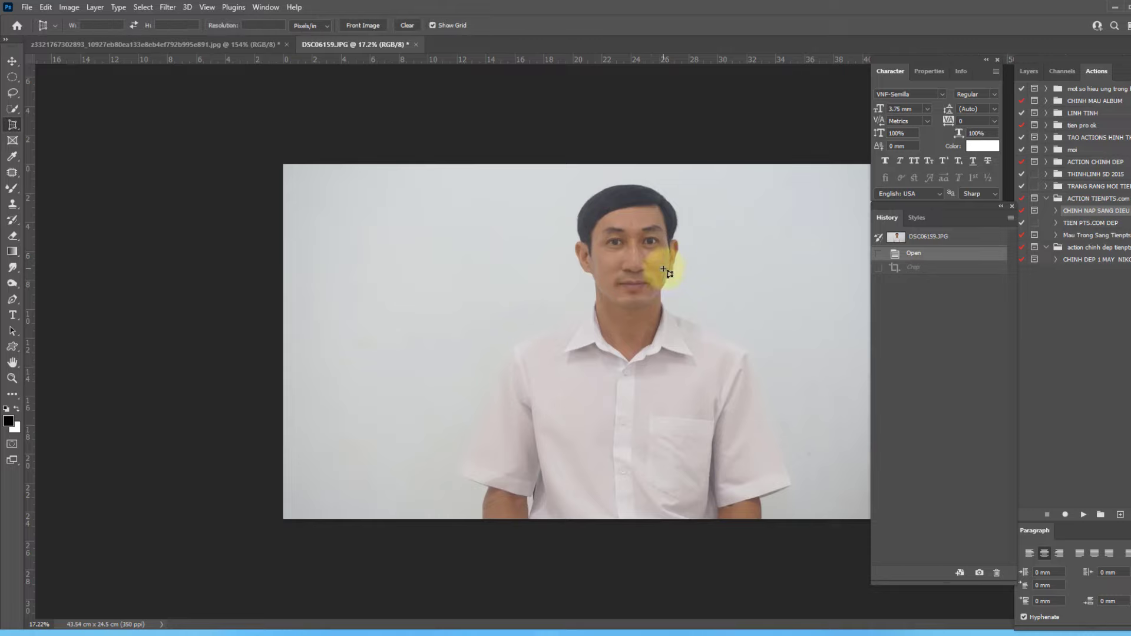
key("shift+c")
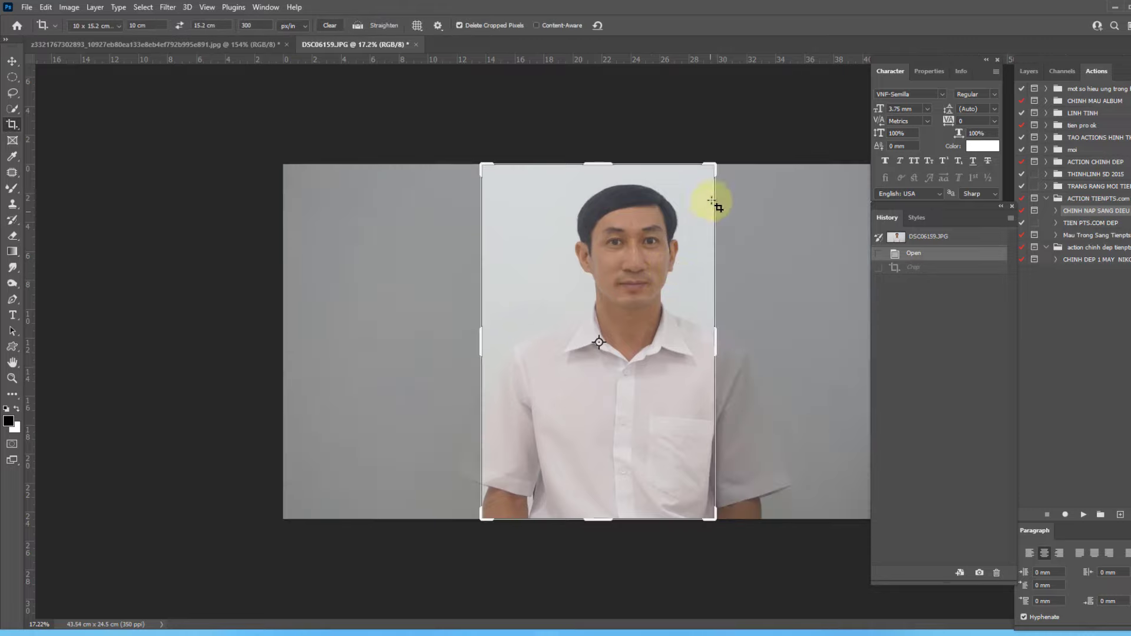
left_click_drag(714, 163, 707, 189)
left_click_drag(644, 283, 633, 292)
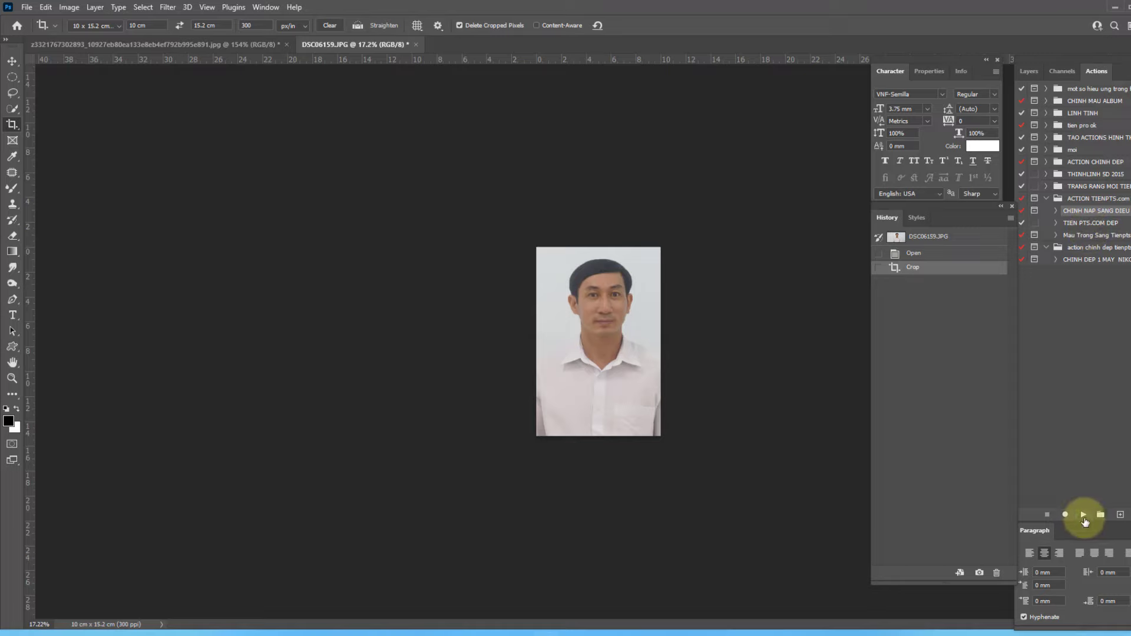
Run the retouching action, cancel its Fade, and revert to the Crop history state
left_click(1082, 515)
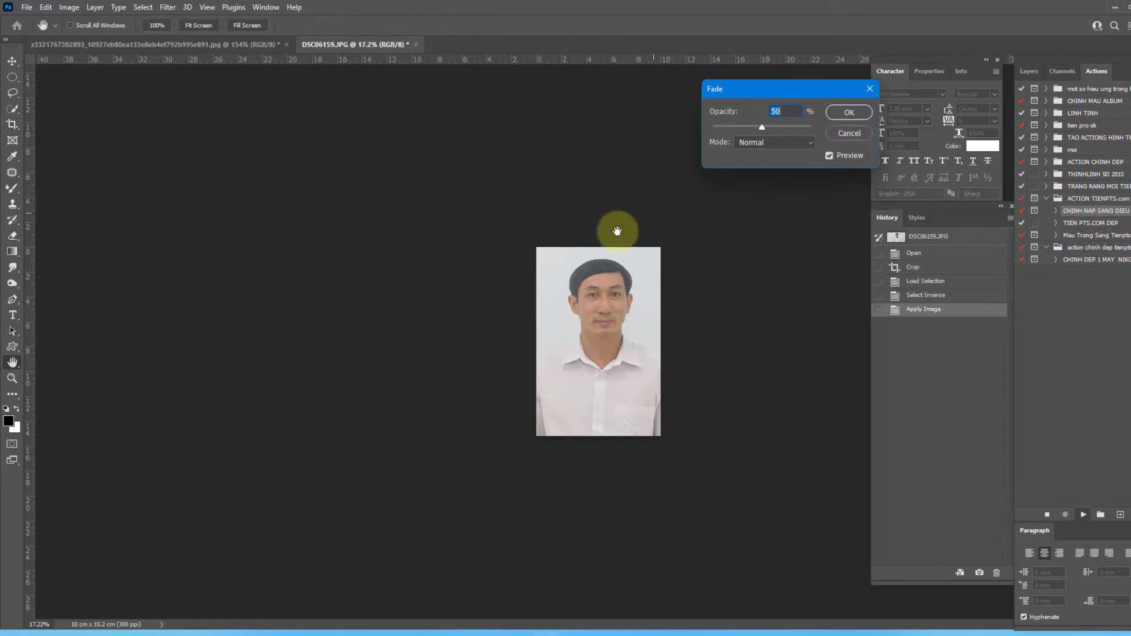
left_click(829, 155)
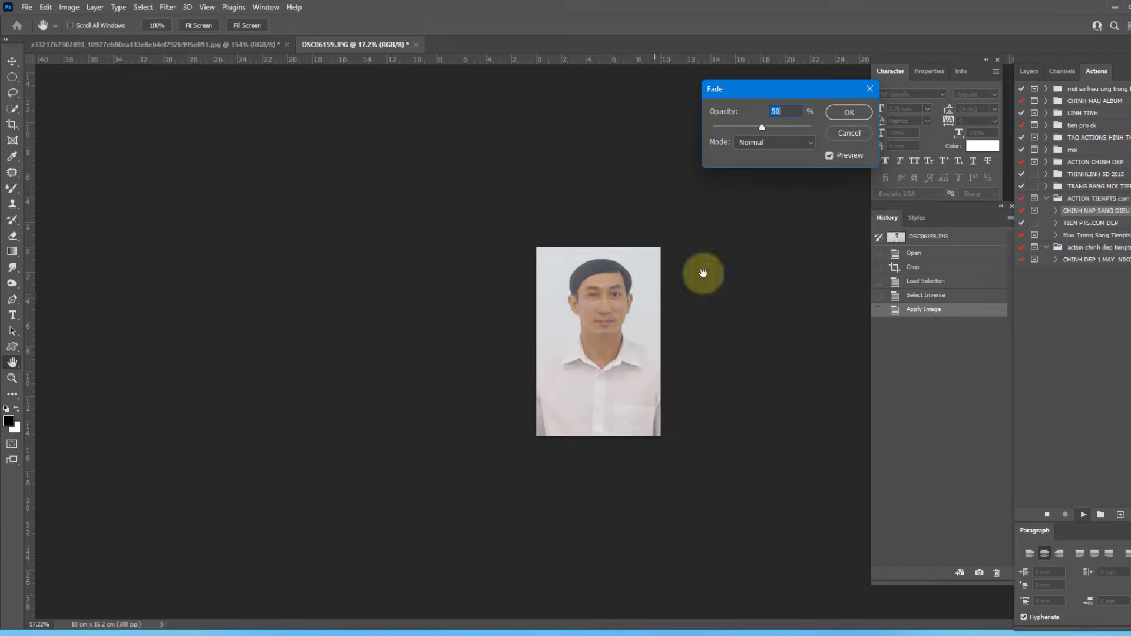
left_click(851, 135)
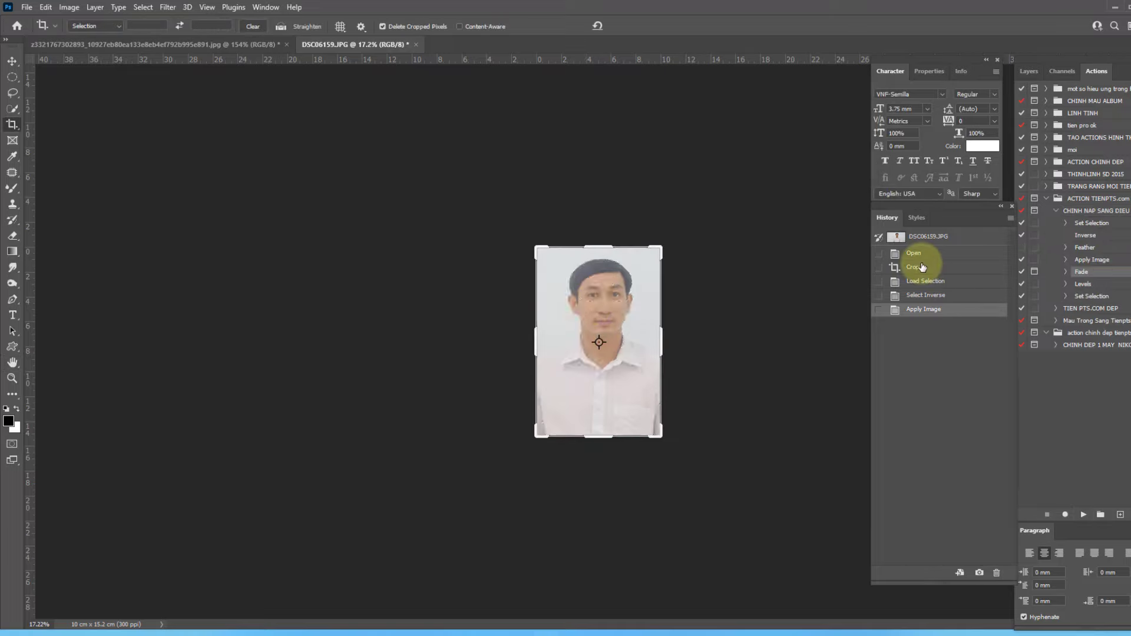
left_click(912, 267)
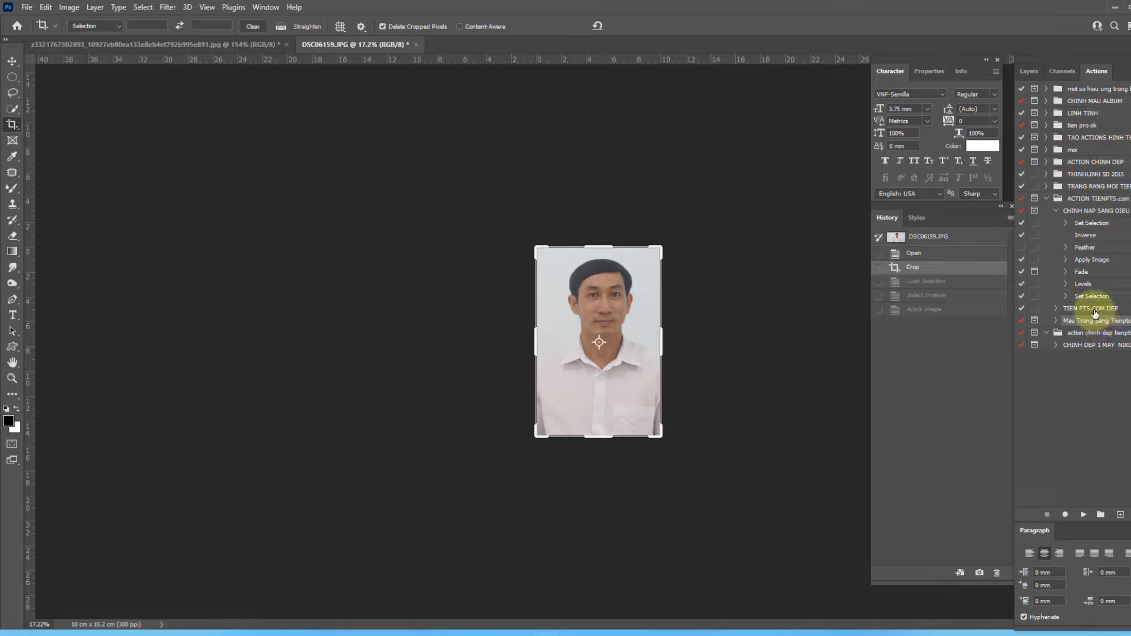
Review the TIEN PTS.COM DEP action's steps, commit the crop, and collapse both action sets
left_click(1056, 308)
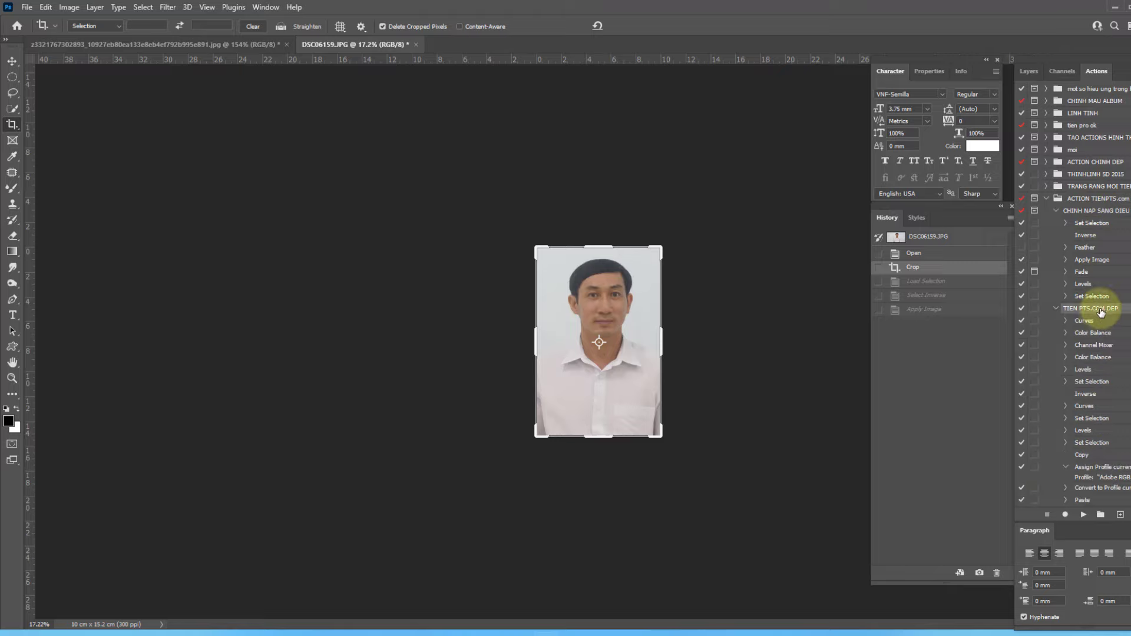
scroll(1092, 314, "down", 2)
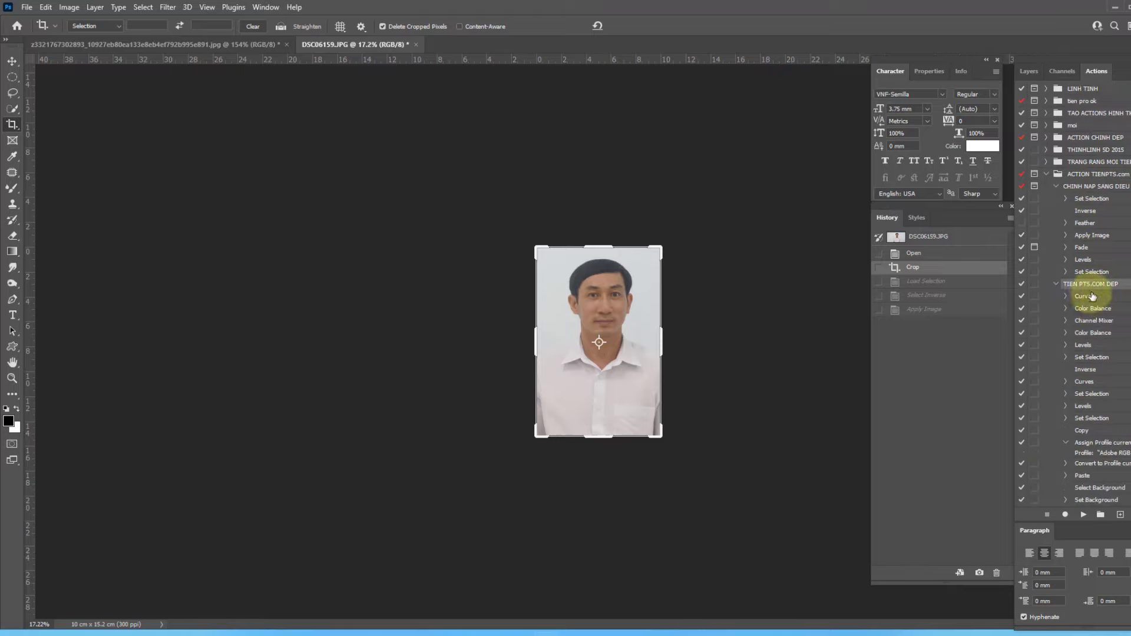
scroll(1092, 296, "up", 2)
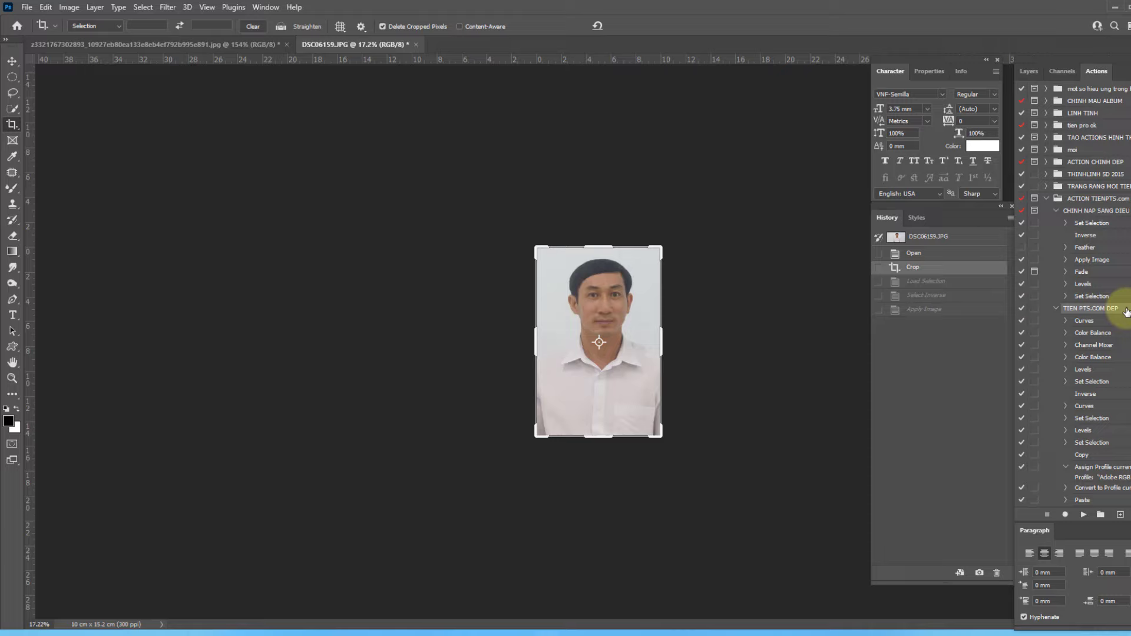
scroll(651, 295, "up", 3)
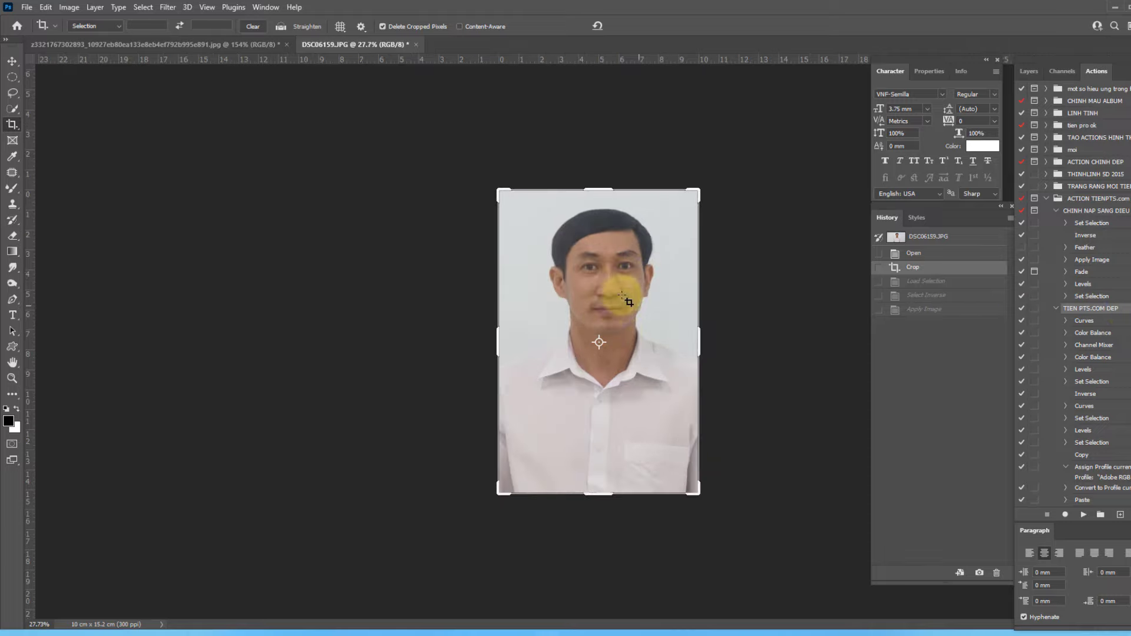
key("v")
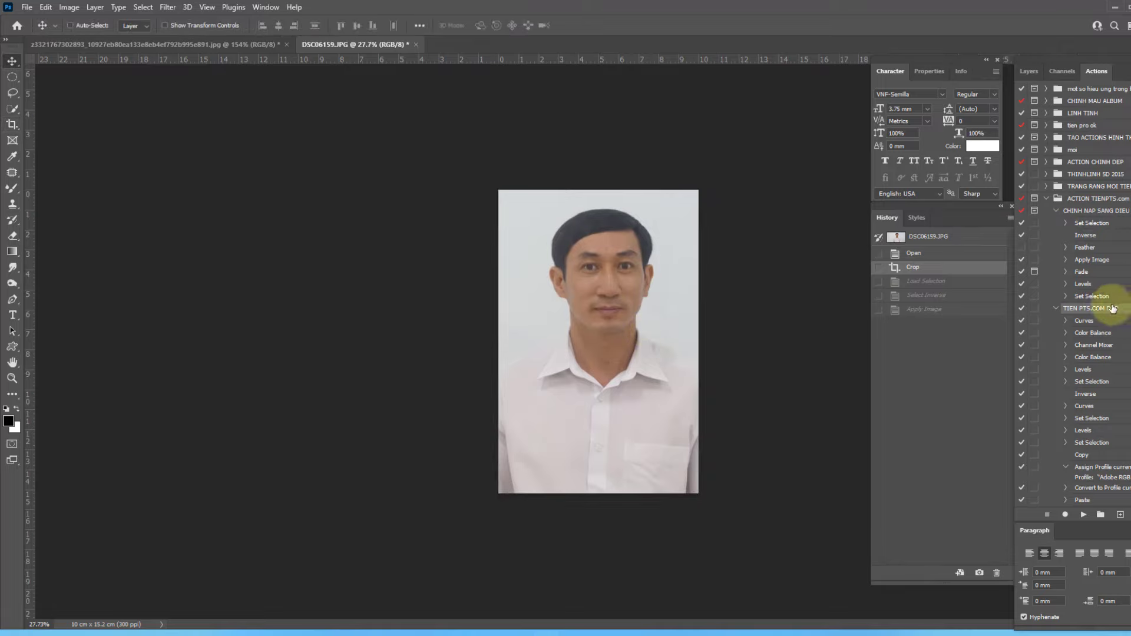
left_click(1056, 211)
left_click(1054, 222)
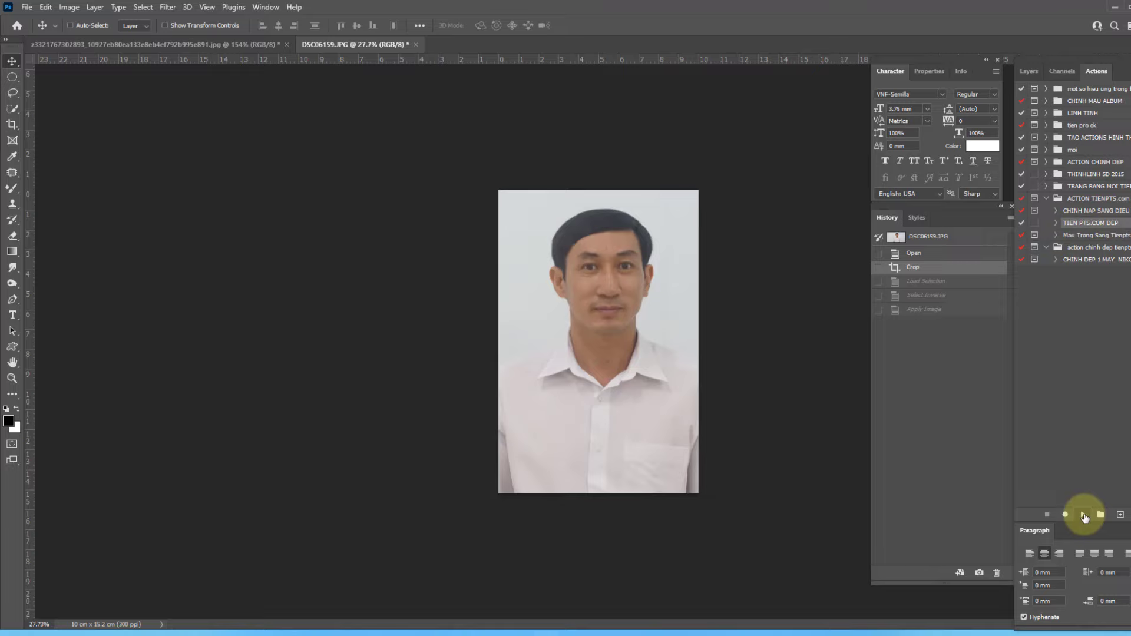
Play TIEN PTS.COM DEP, revert to the Crop state, and run the other brightening action
left_click(1084, 515)
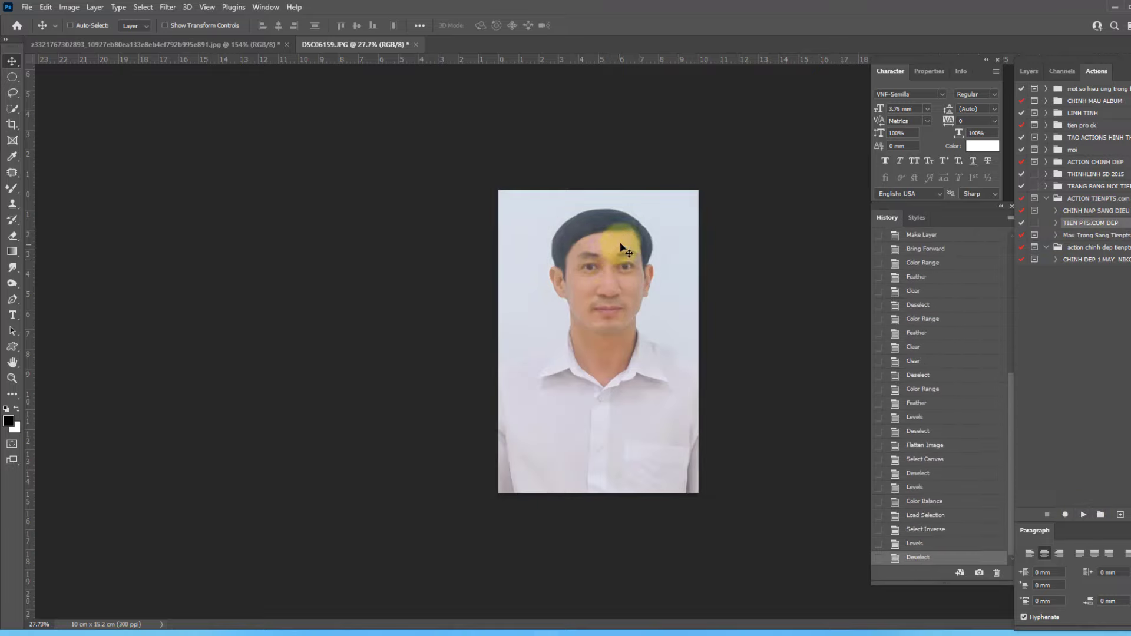
scroll(621, 247, "up", 3)
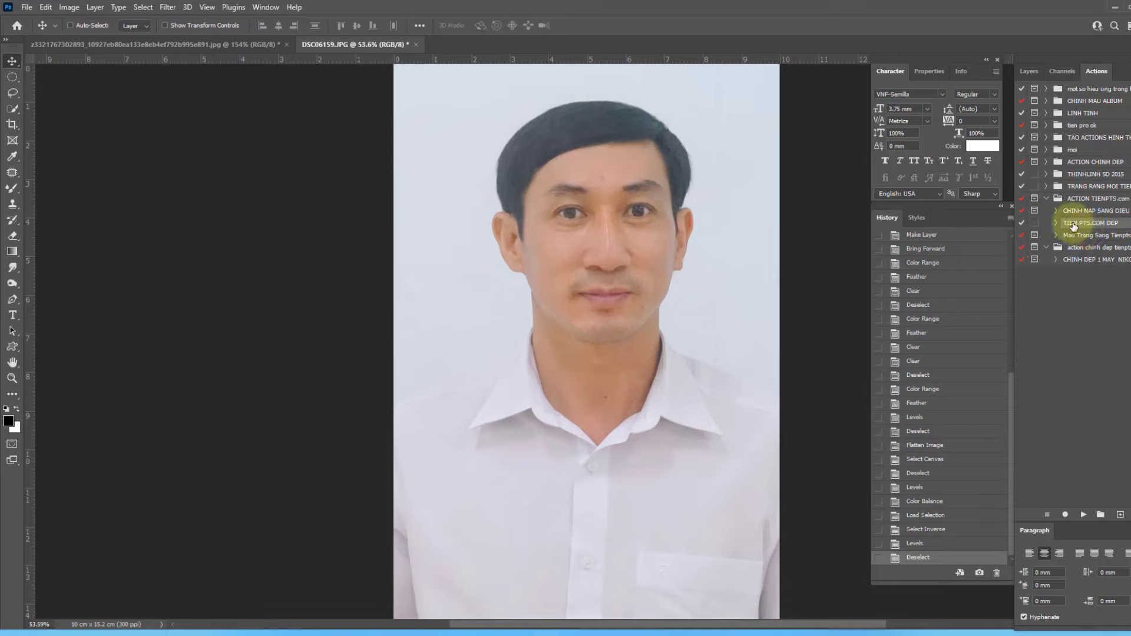
scroll(969, 413, "up", 5)
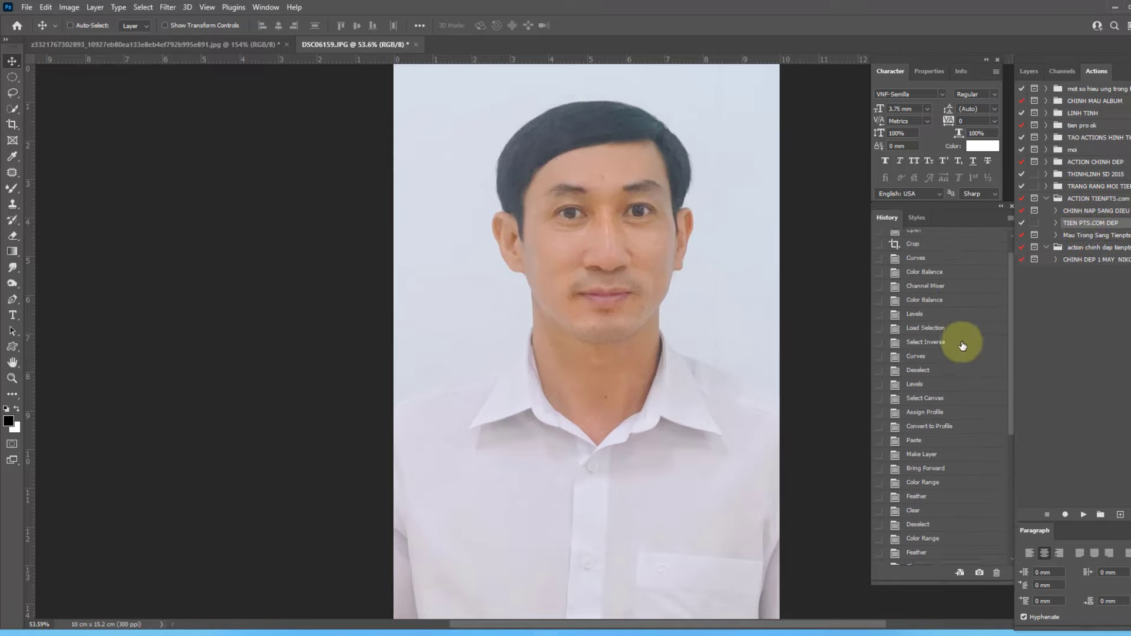
scroll(963, 345, "up", 1)
left_click(920, 268)
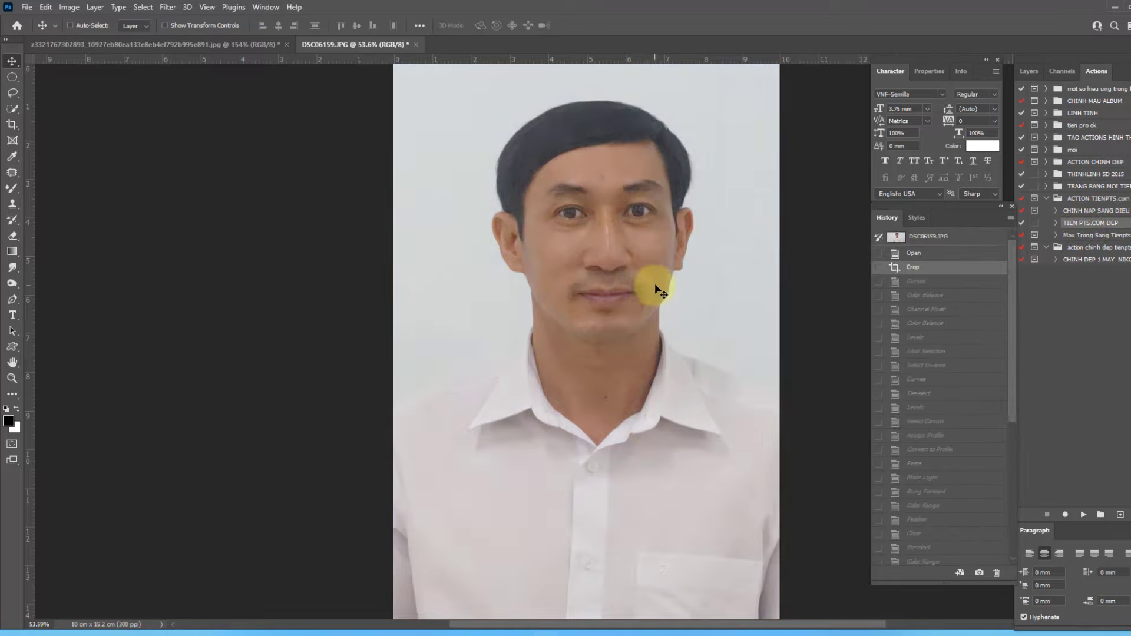
scroll(658, 289, "down", 2)
scroll(678, 298, "down", 1)
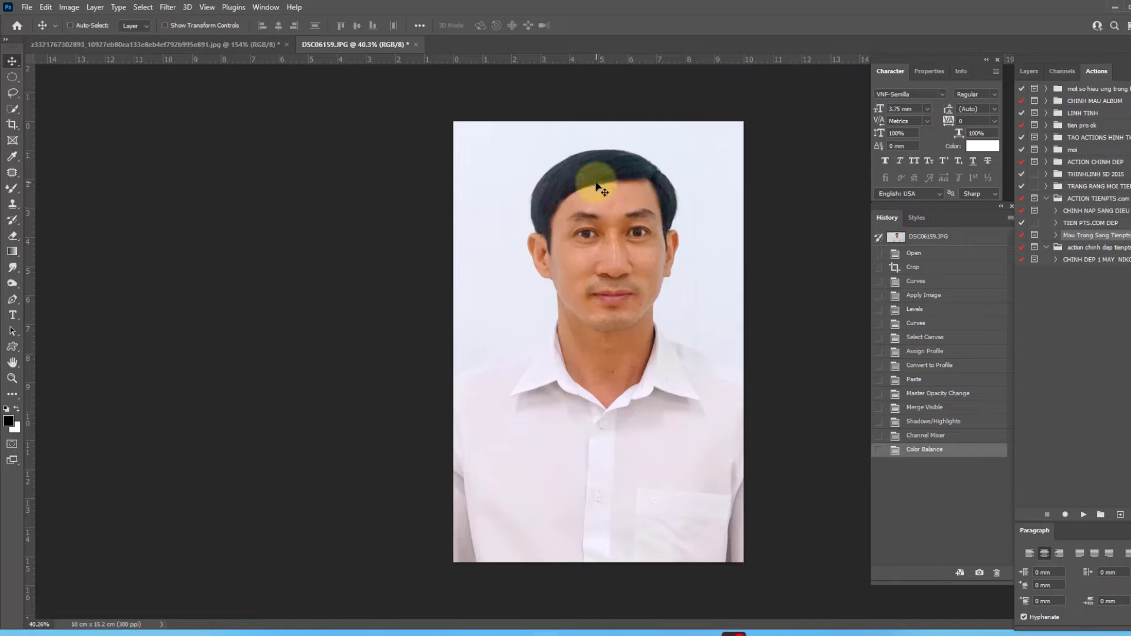
scroll(567, 195, "up", 2)
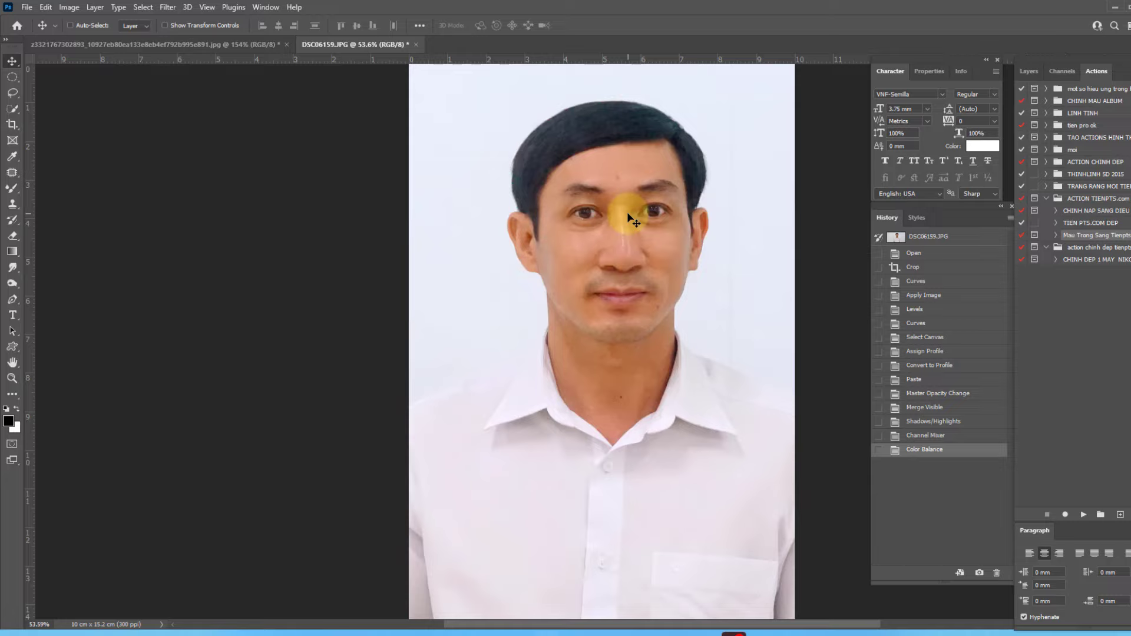
scroll(629, 218, "down", 1)
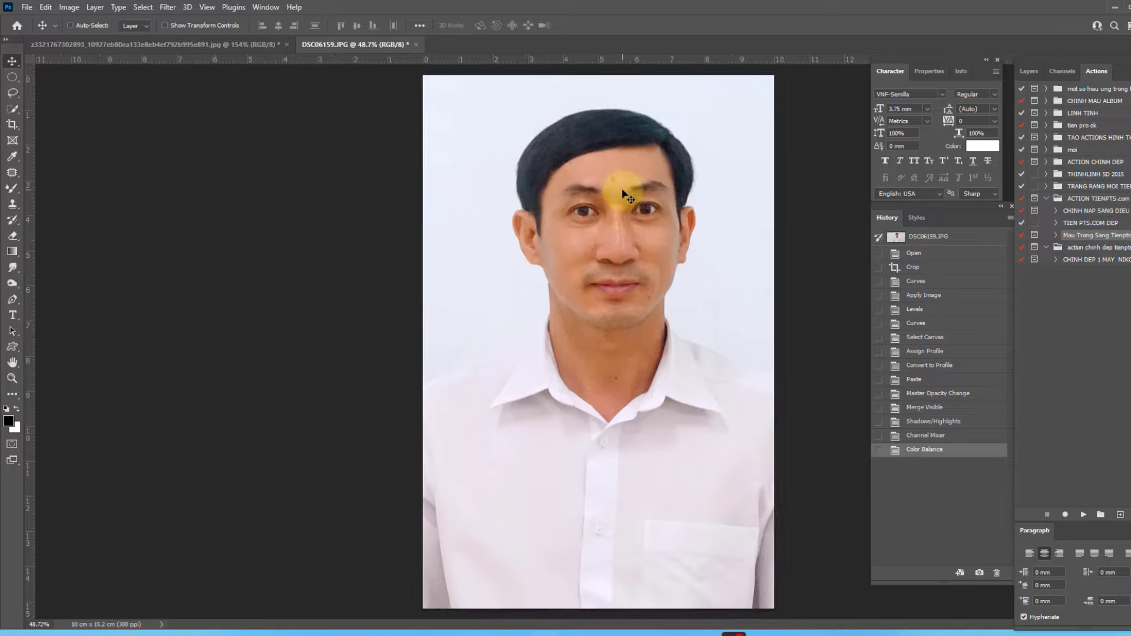
scroll(624, 193, "down", 1)
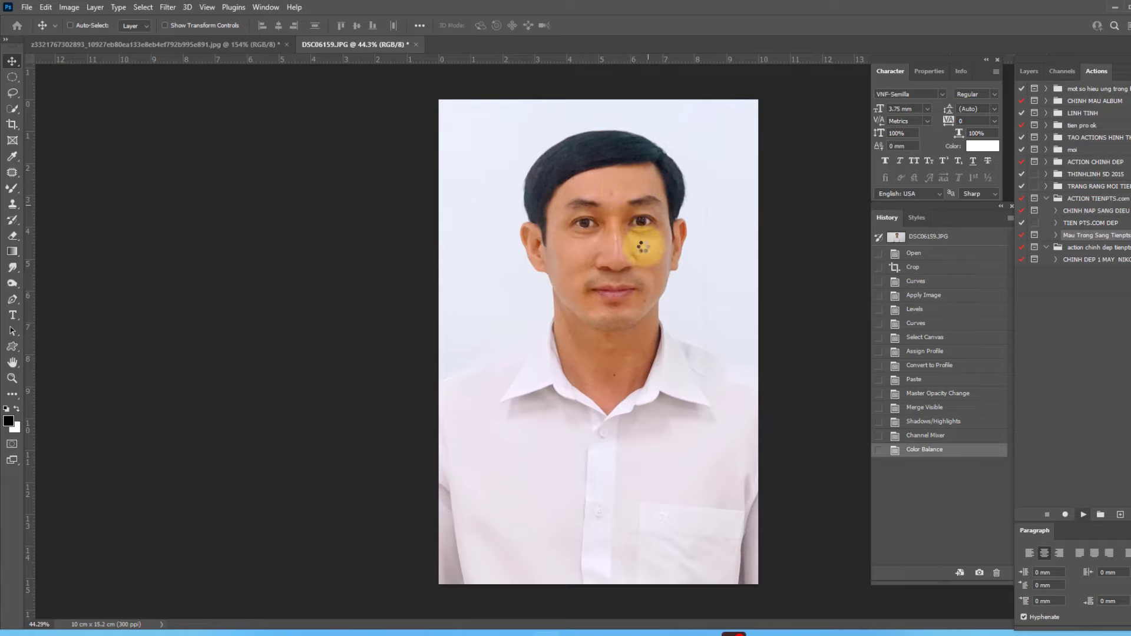
Run the Reduce Noise action on the man's skin
key("F11")
scroll(641, 247, "down", 2)
scroll(639, 243, "up", 5)
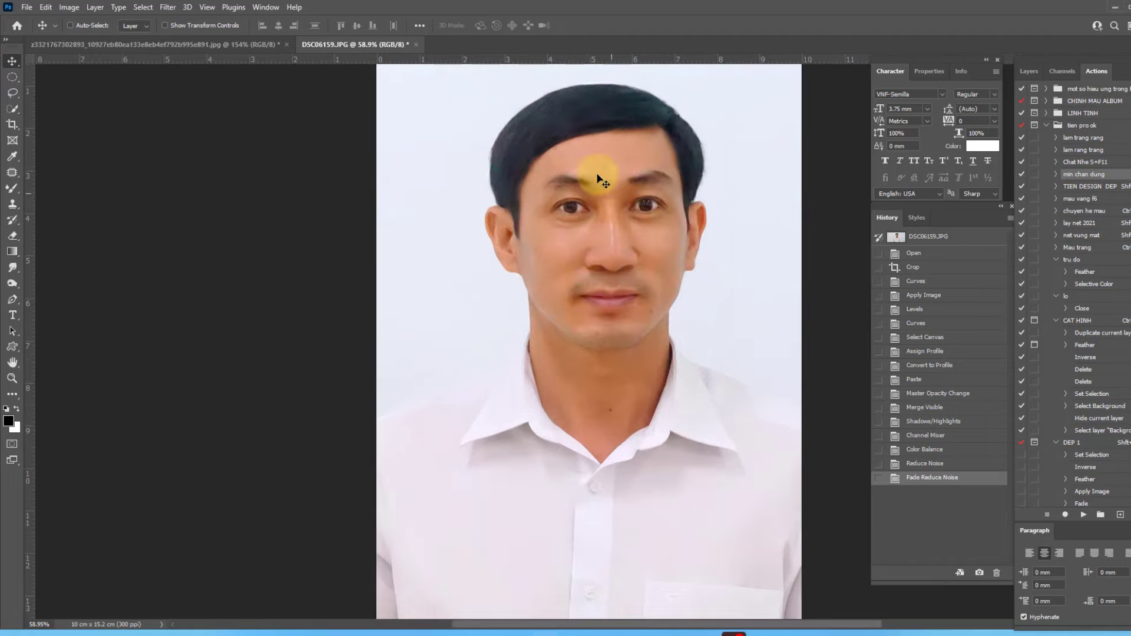
Quick-select the man's hair, feather it 10 px, and darken its midtones with Levels
key("w")
mouse_move(581, 106)
left_mouse_down()
mouse_move(665, 116)
mouse_move(687, 167)
left_mouse_up()
key("shift+F6")
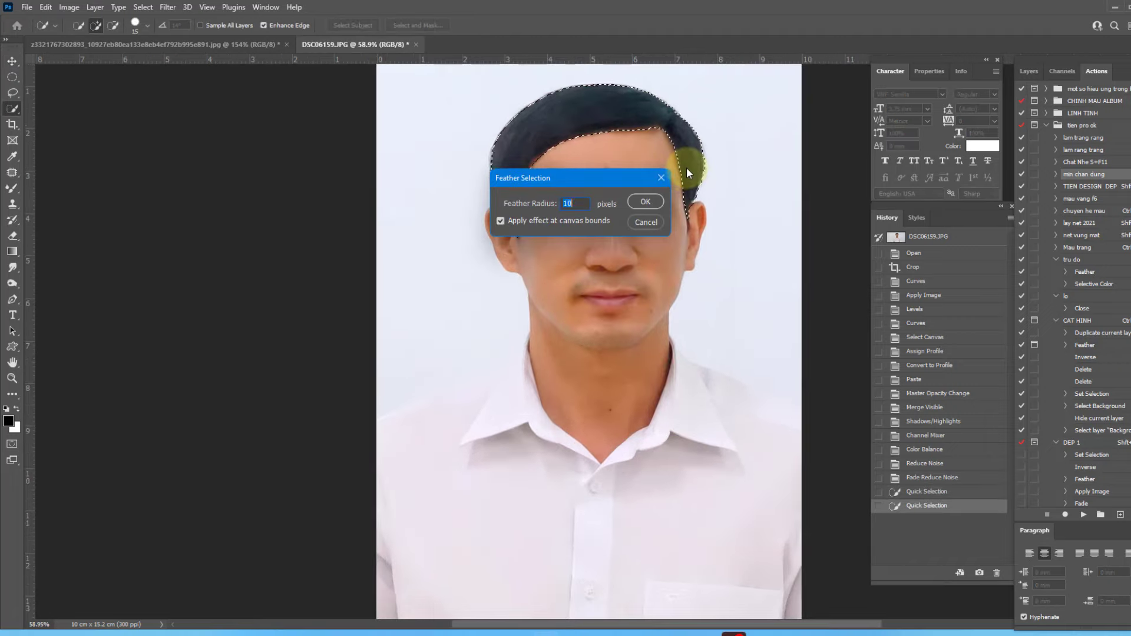
key("Return")
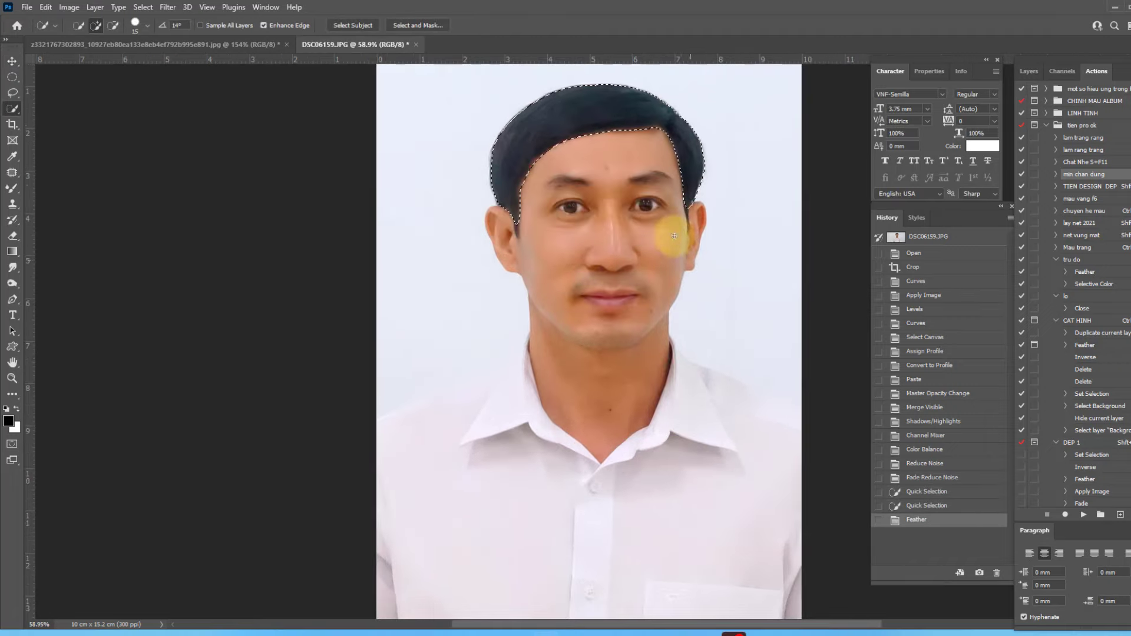
scroll(649, 136, "up", 3)
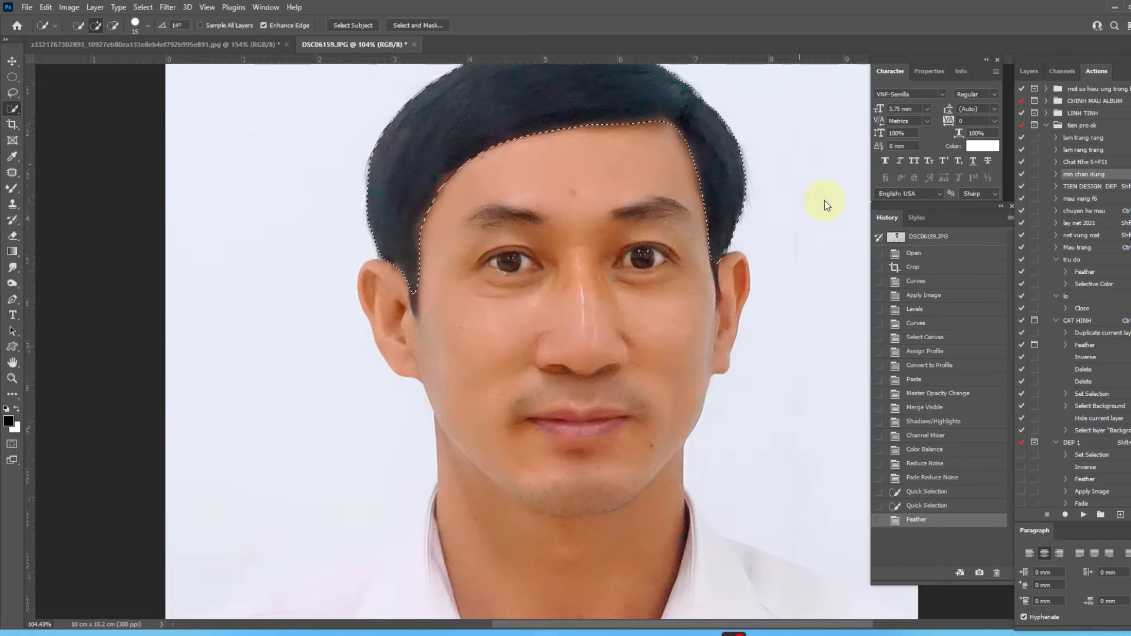
key("ctrl+l")
left_click_drag(889, 324, 893, 324)
key("Return")
scroll(644, 245, "down", 1)
key("ctrl+d")
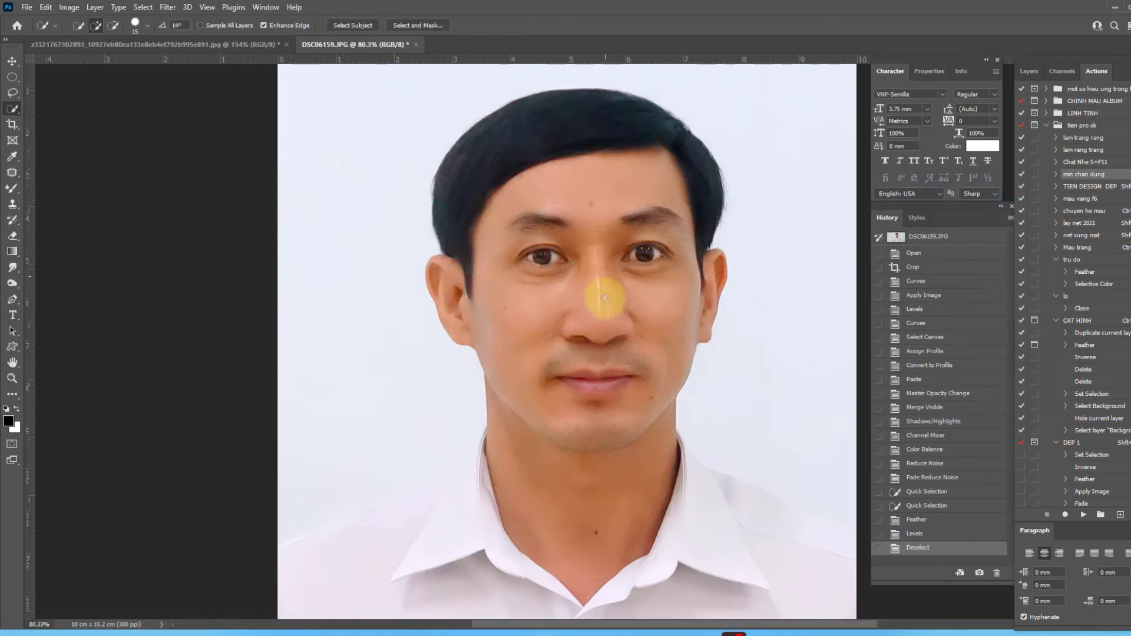
scroll(618, 280, "up", 2)
scroll(617, 274, "down", 1)
key("b")
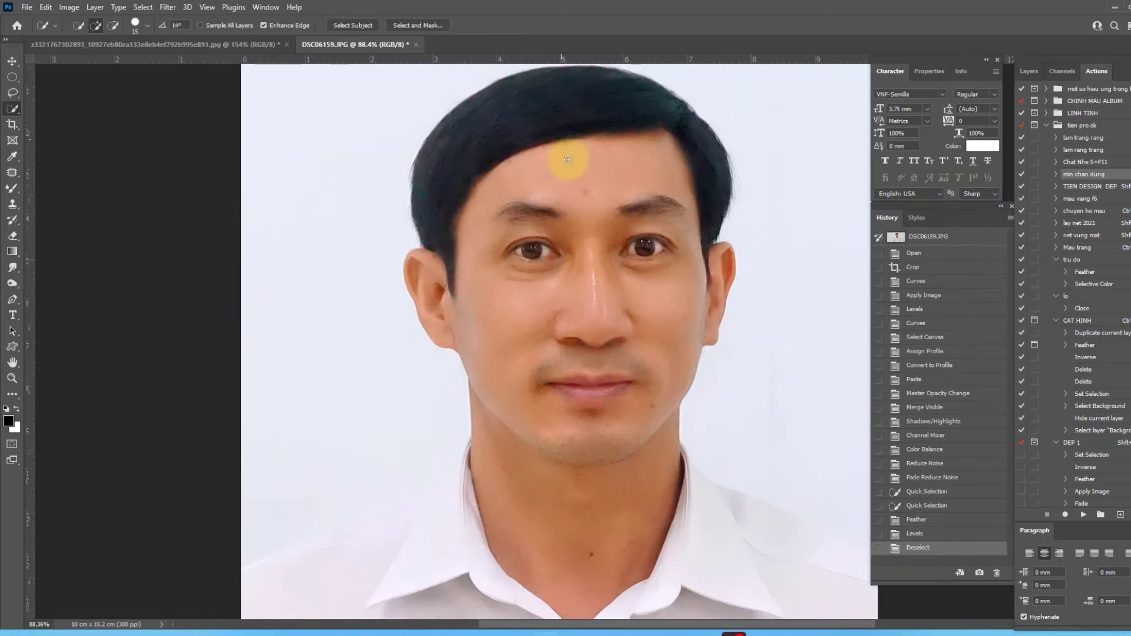
Mixer-brush the forehead, nose, cheeks, upper lip and chin, using a smaller brush near the nostril
mouse_move(594, 185)
left_mouse_down()
mouse_move(540, 185)
mouse_move(591, 257)
mouse_move(552, 287)
mouse_move(580, 307)
mouse_move(580, 253)
mouse_move(598, 245)
mouse_move(603, 275)
mouse_move(651, 212)
left_mouse_up()
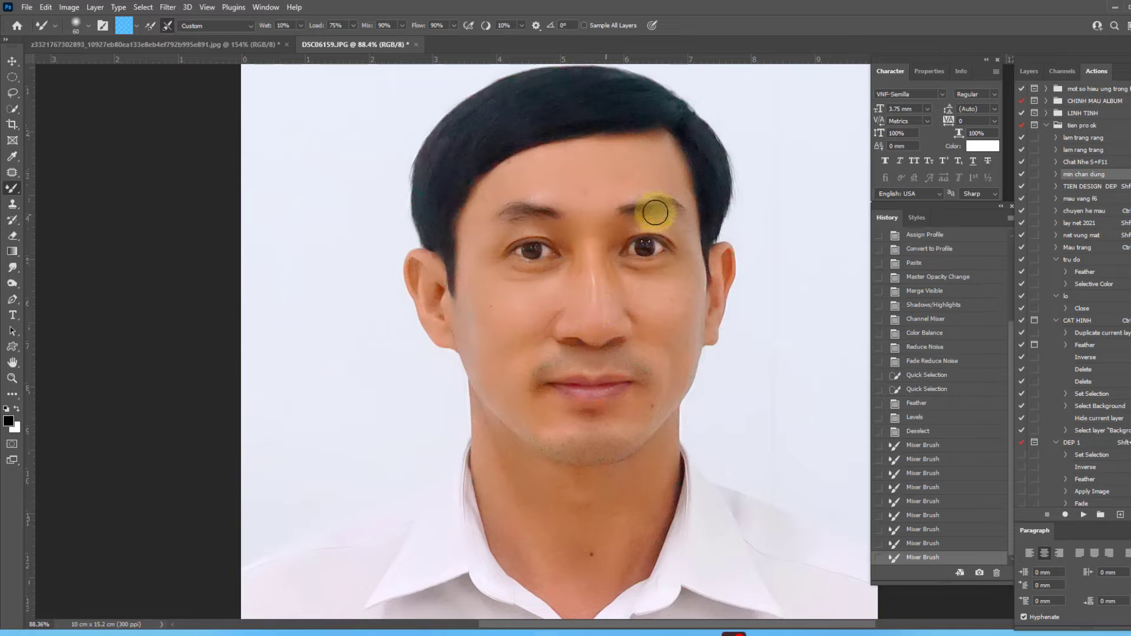
mouse_move(656, 376)
left_mouse_down()
mouse_move(646, 411)
mouse_move(582, 423)
mouse_move(585, 399)
mouse_move(535, 361)
mouse_move(582, 359)
mouse_move(522, 291)
mouse_move(480, 303)
left_mouse_up()
mouse_move(536, 396)
left_mouse_down()
mouse_move(568, 437)
mouse_move(621, 412)
mouse_move(609, 497)
mouse_move(585, 535)
left_mouse_up()
scroll(595, 374, "down", 3)
scroll(577, 346, "up", 3)
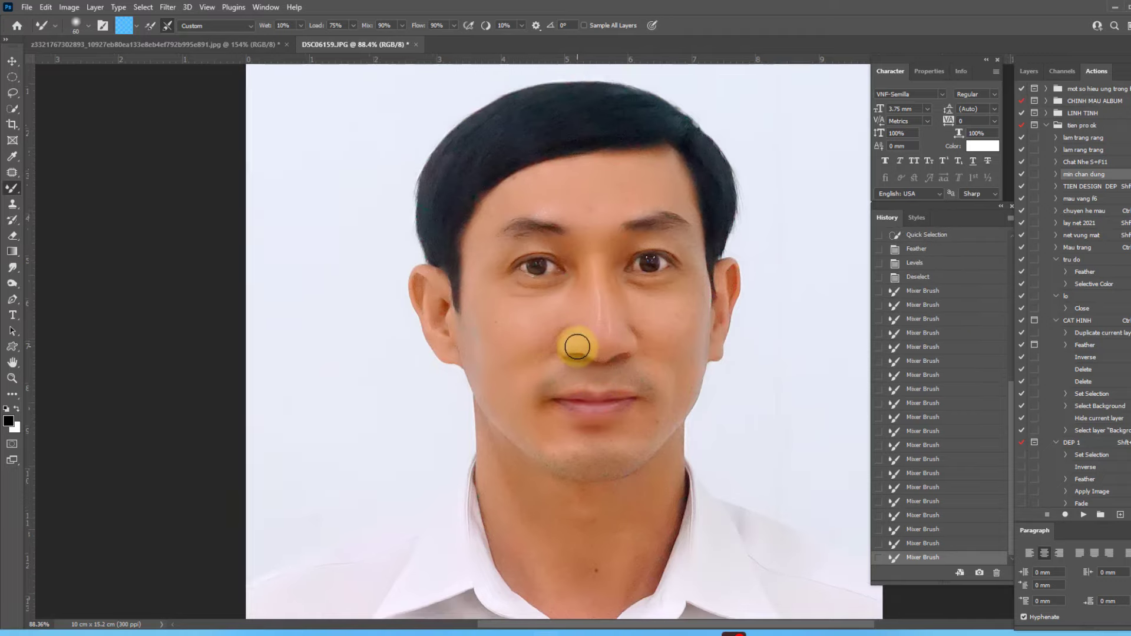
scroll(588, 373, "up", 3)
key("bracketleft")
key("bracketleft")
key("bracketleft")
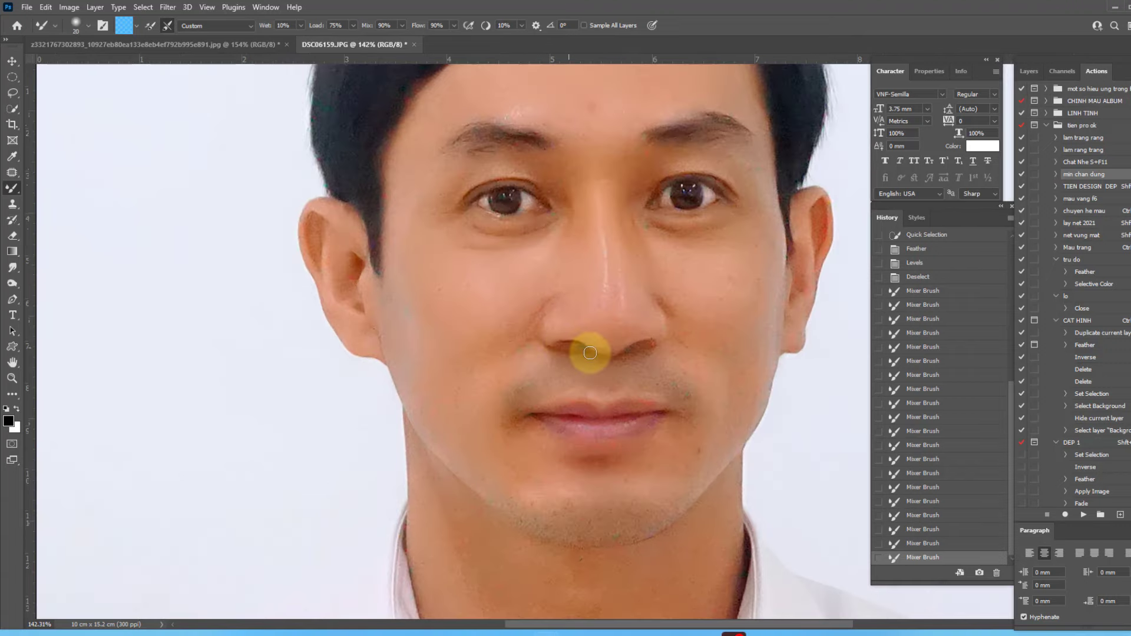
mouse_move(588, 353)
left_mouse_down()
mouse_move(644, 353)
mouse_move(571, 348)
left_mouse_up()
left_click_drag(693, 420, 677, 327)
key("ctrl+minus")
key("ctrl+minus")
key("ctrl+minus")
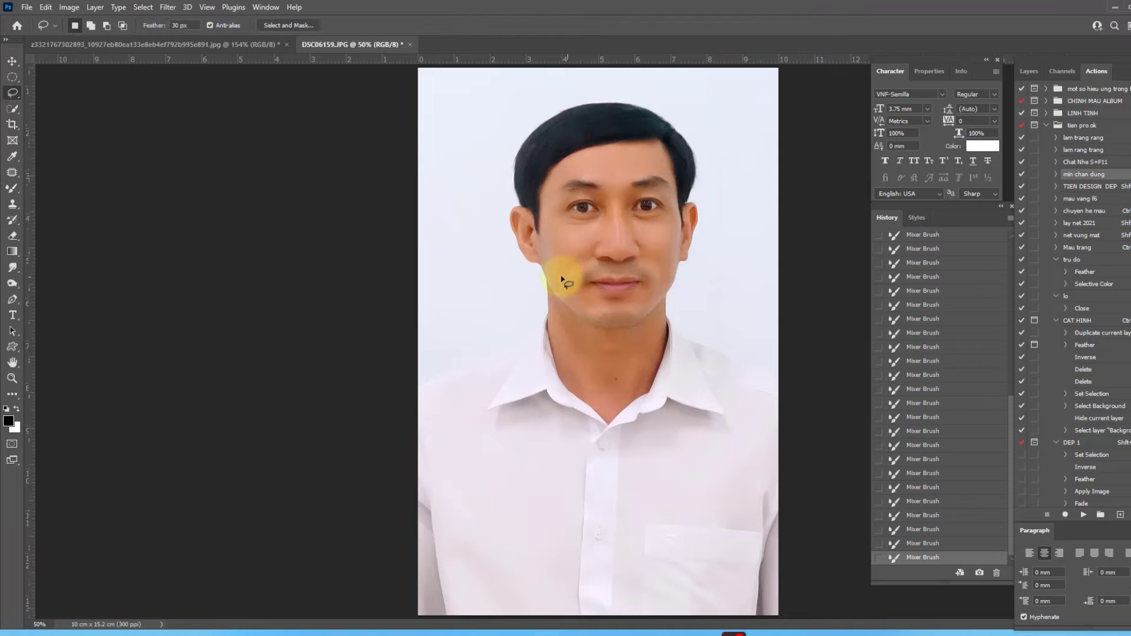
Apply a feathered Curves adjustment to the man's head and neck
key("w")
scroll(613, 202, "up", 1)
left_click_drag(613, 202, 615, 156)
key("shift+F6")
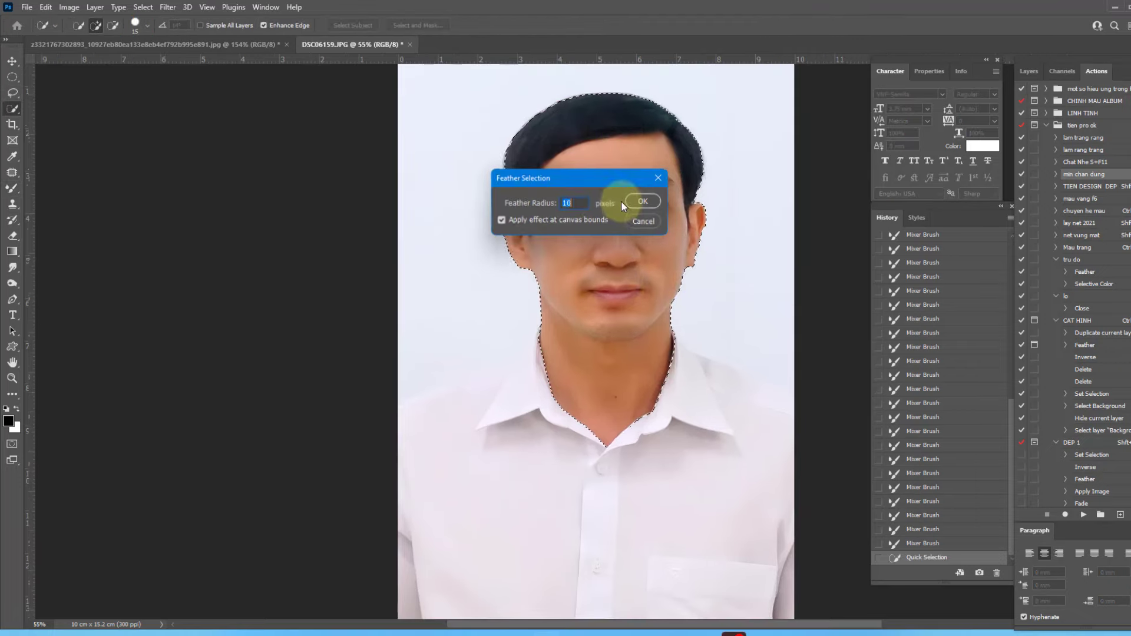
left_click(624, 203)
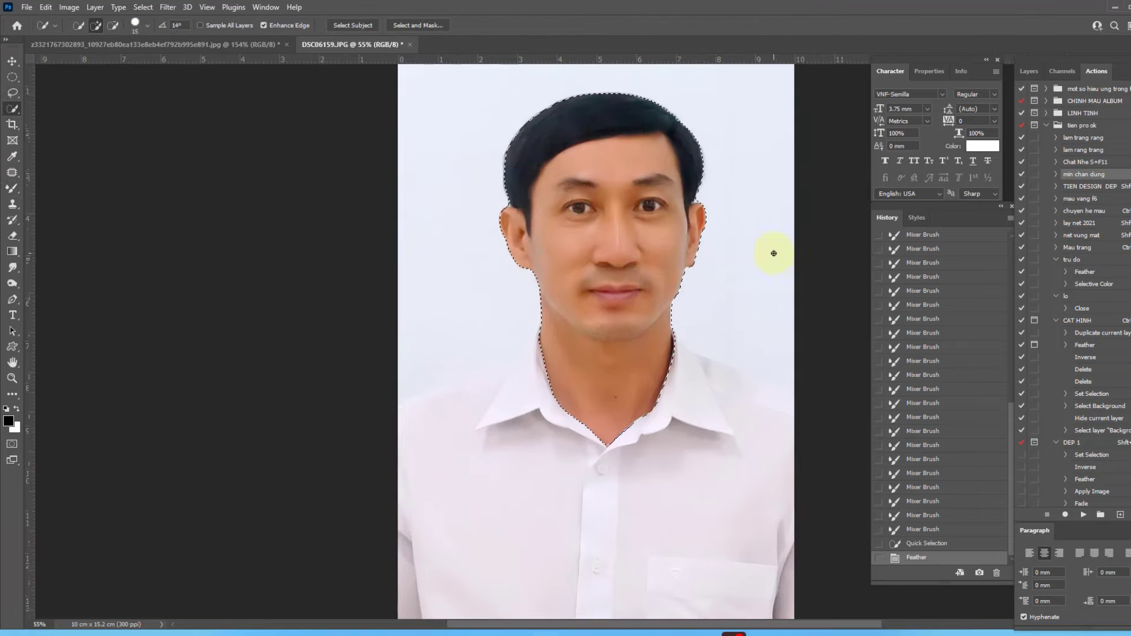
key("ctrl+m")
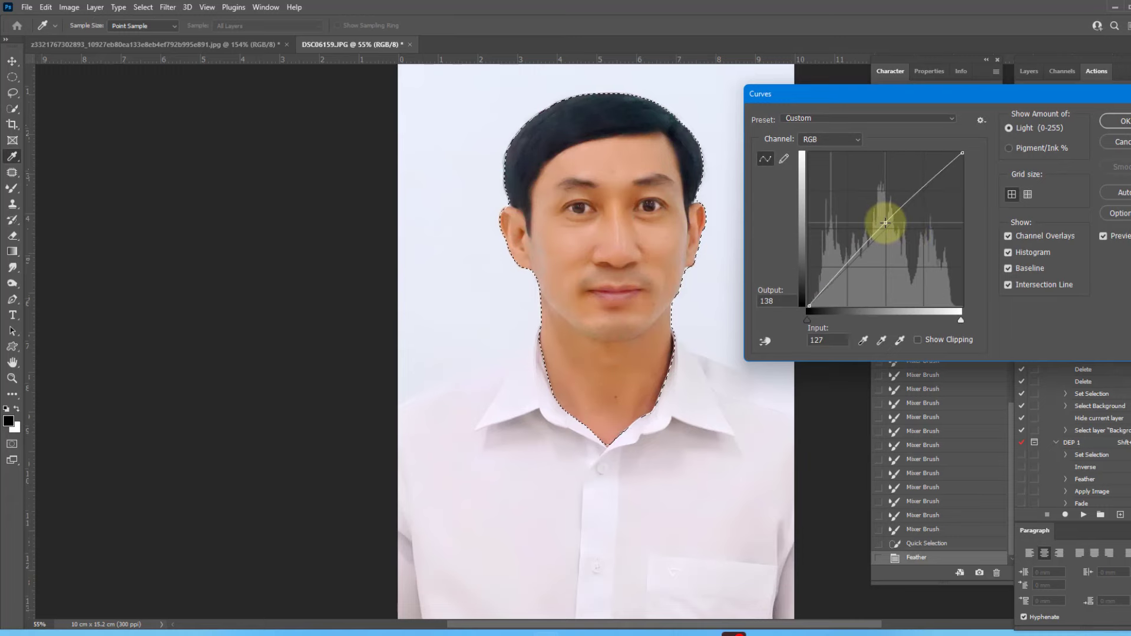
key("Return")
key("ctrl+d")
scroll(594, 177, "down", 1)
Reselect the hair cleanly, feather it, and adjust its midtones with Levels
key("shift+w")
left_click(611, 123)
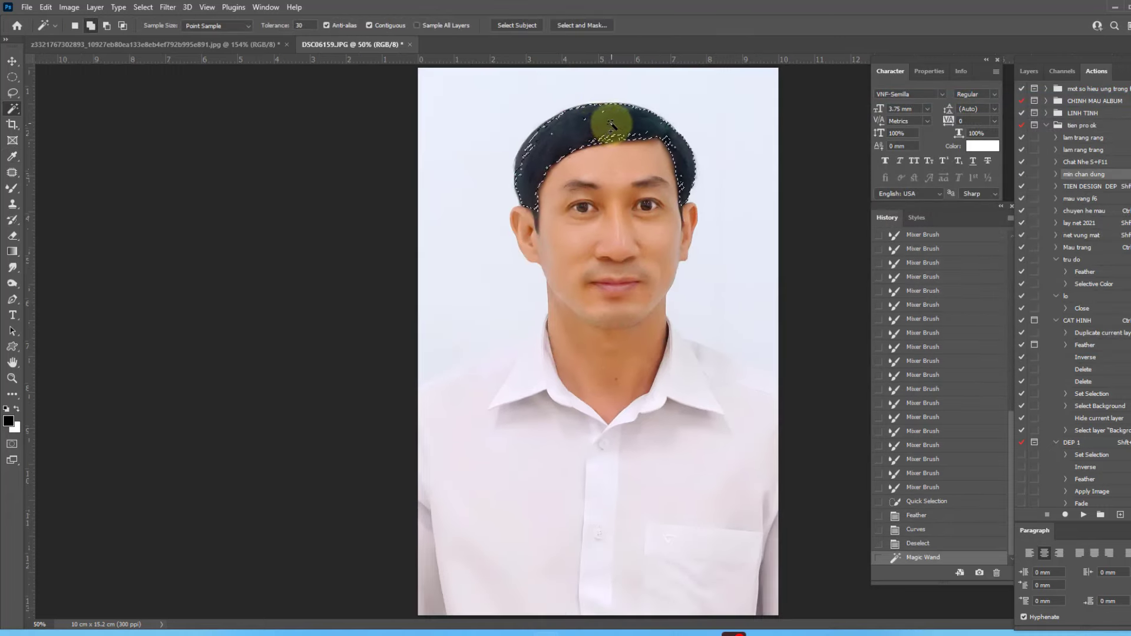
key("shift+w")
mouse_move(611, 124)
left_mouse_down()
mouse_move(596, 128)
mouse_move(626, 119)
left_mouse_up()
key("shift+F6")
key("Return")
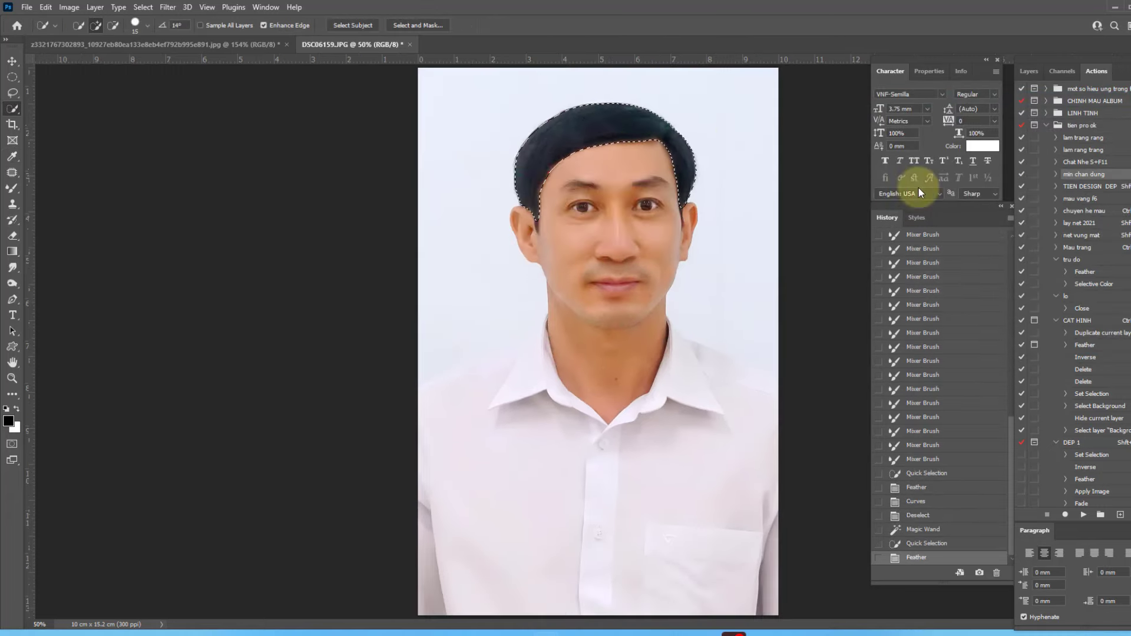
key("ctrl+l")
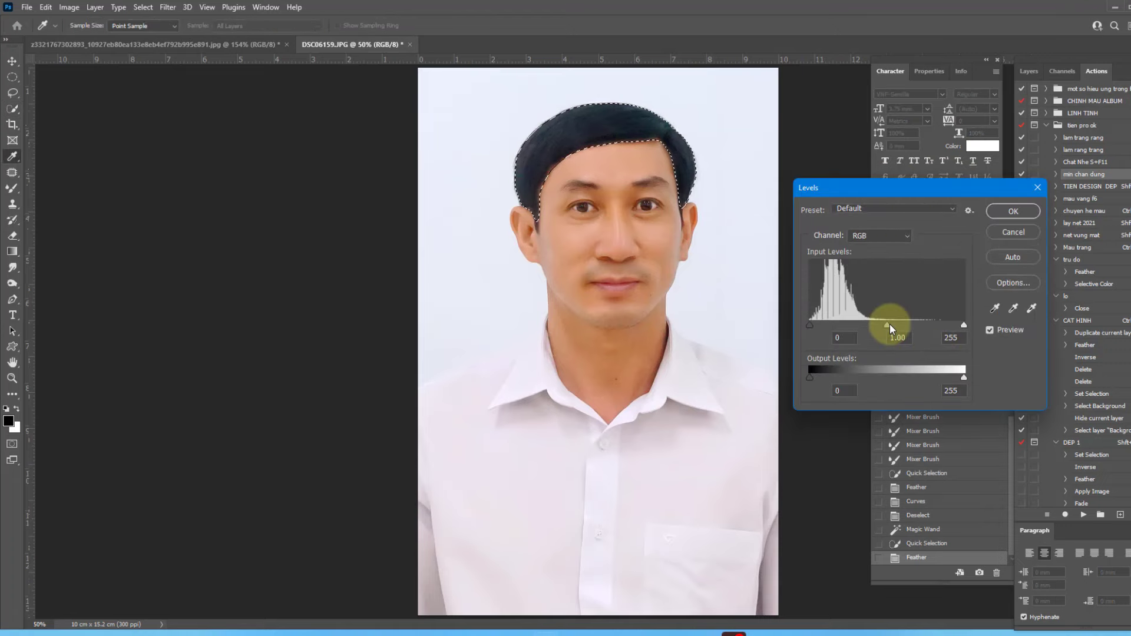
left_click_drag(890, 324, 892, 325)
key("Return")
key("ctrl+d")
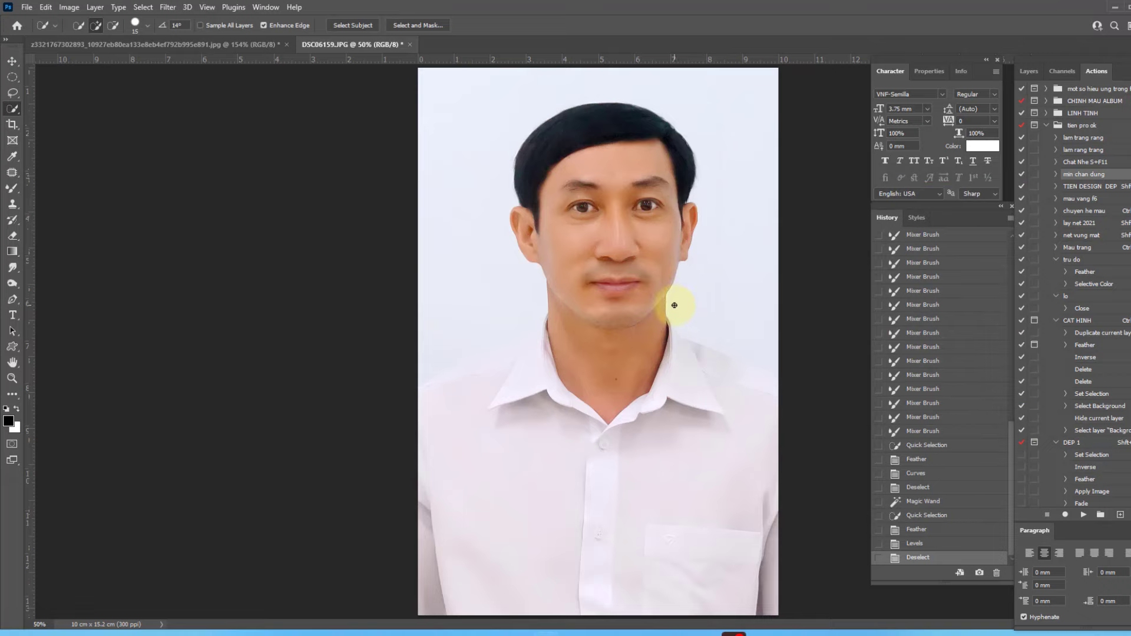
scroll(653, 283, "up", 1)
key("b")
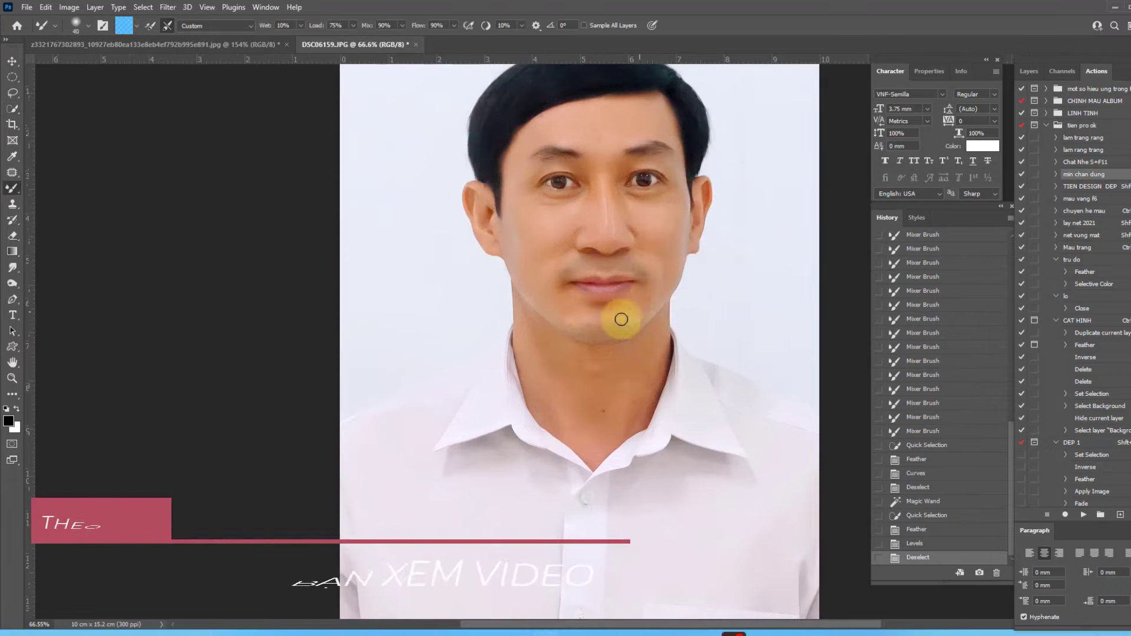
Blend the chin, neck, face and forehead skin smooth with a resized Mixer Brush
mouse_move(605, 303)
left_mouse_down()
mouse_move(624, 333)
mouse_move(598, 384)
mouse_move(609, 353)
left_mouse_up()
key("bracketright")
key("bracketleft")
mouse_move(528, 227)
left_mouse_down()
mouse_move(555, 147)
mouse_move(634, 124)
mouse_move(661, 149)
mouse_move(618, 195)
mouse_move(631, 215)
mouse_move(573, 228)
mouse_move(650, 287)
mouse_move(636, 306)
mouse_move(550, 280)
mouse_move(571, 222)
mouse_move(581, 271)
mouse_move(671, 273)
mouse_move(630, 394)
mouse_move(644, 404)
mouse_move(633, 303)
left_mouse_up()
key("bracketleft")
key("bracketright")
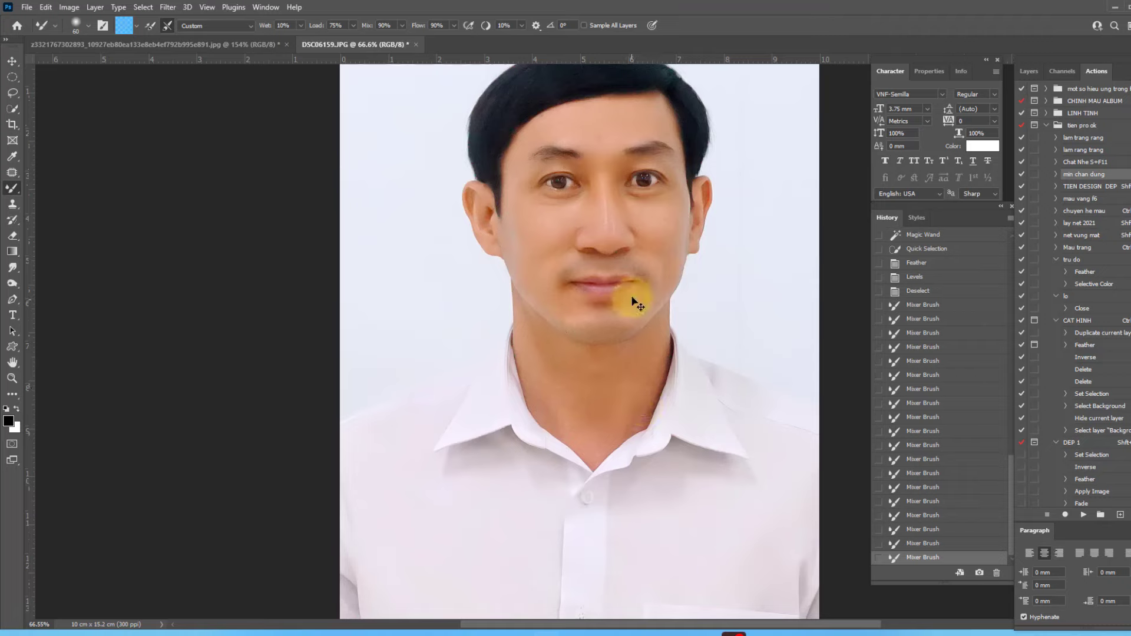
scroll(633, 303, "down", 2)
Save the white-shirted portrait as a Quality 12 (Maximum) JPEG and close its document
key("ctrl+s")
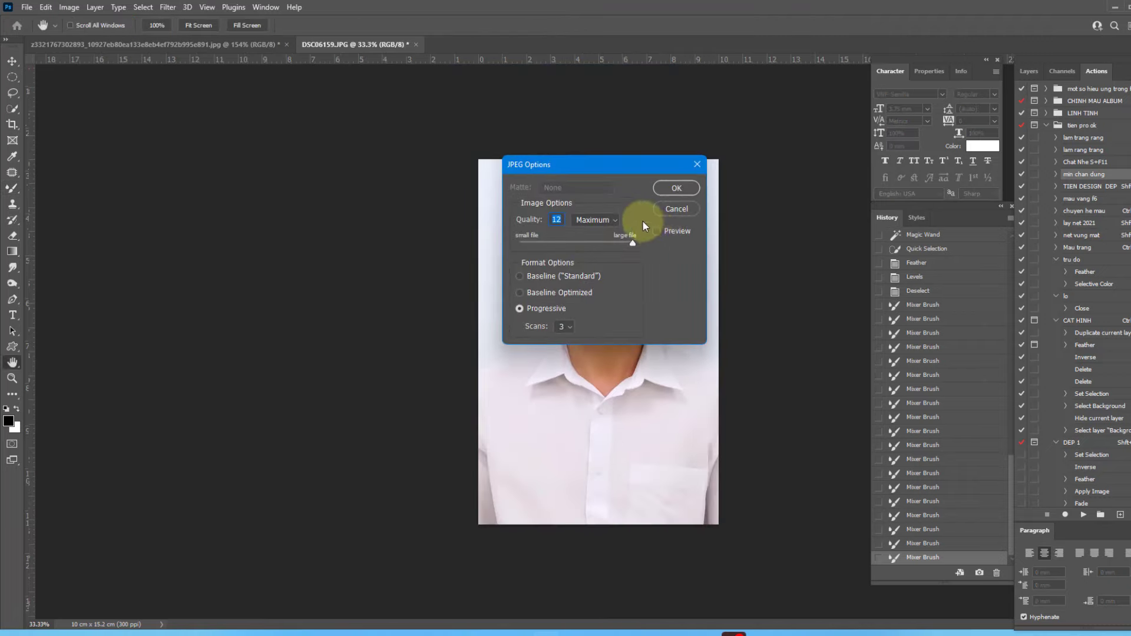
key("Return")
scroll(622, 238, "up", 1)
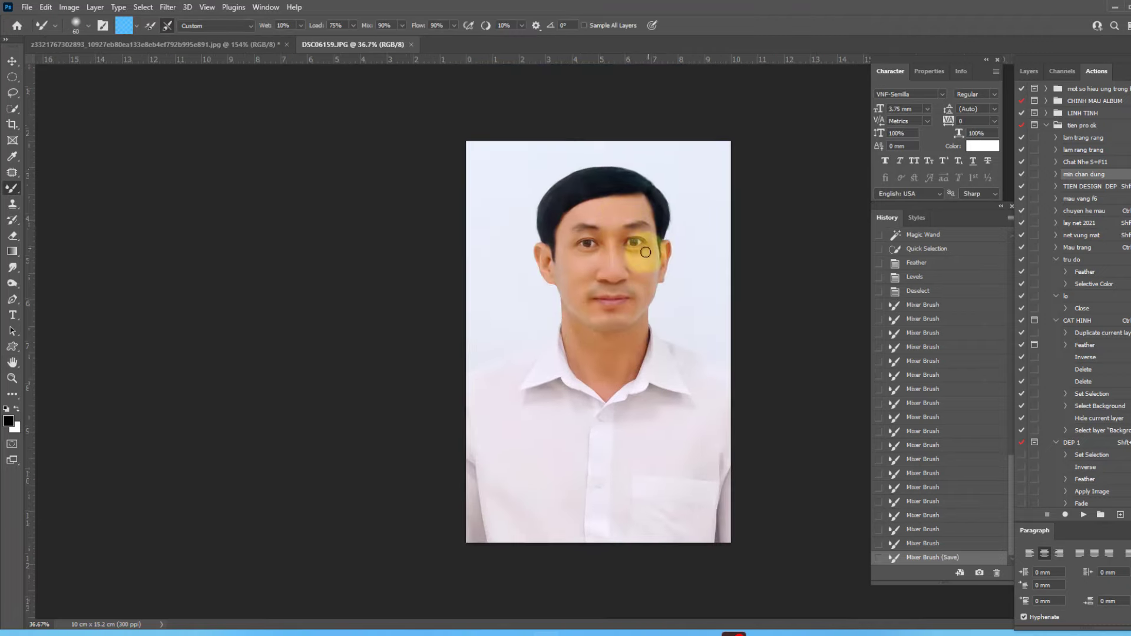
scroll(641, 248, "down", 1)
scroll(638, 237, "up", 3)
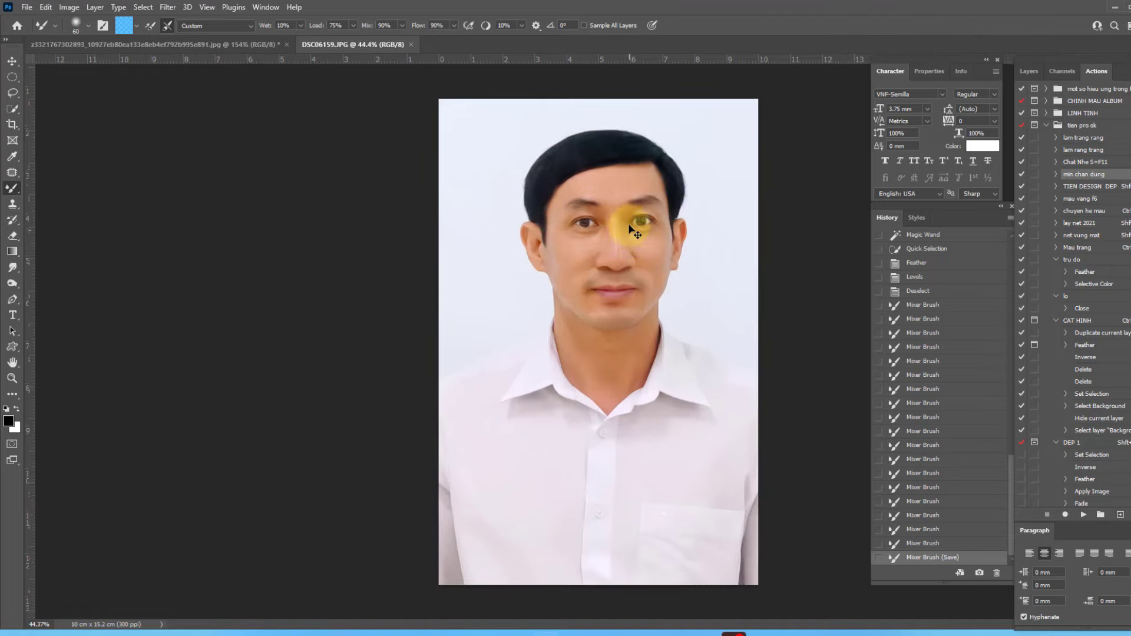
key("ctrl+w")
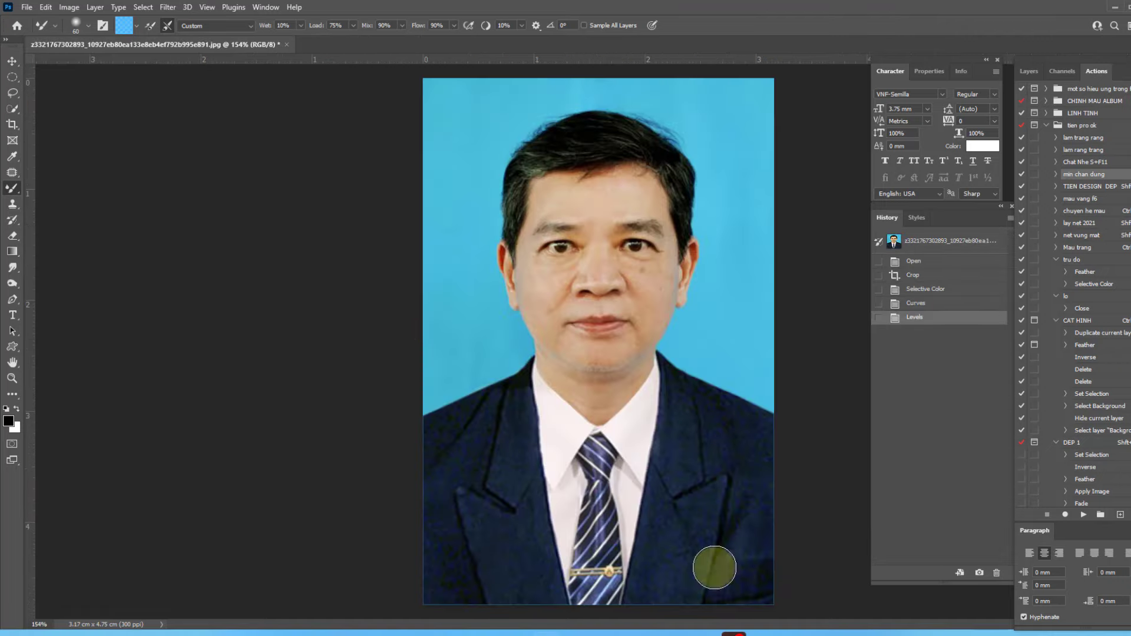
Select the suited man with Select Subject and open Select and Mask on his outline
scroll(608, 280, "down", 2)
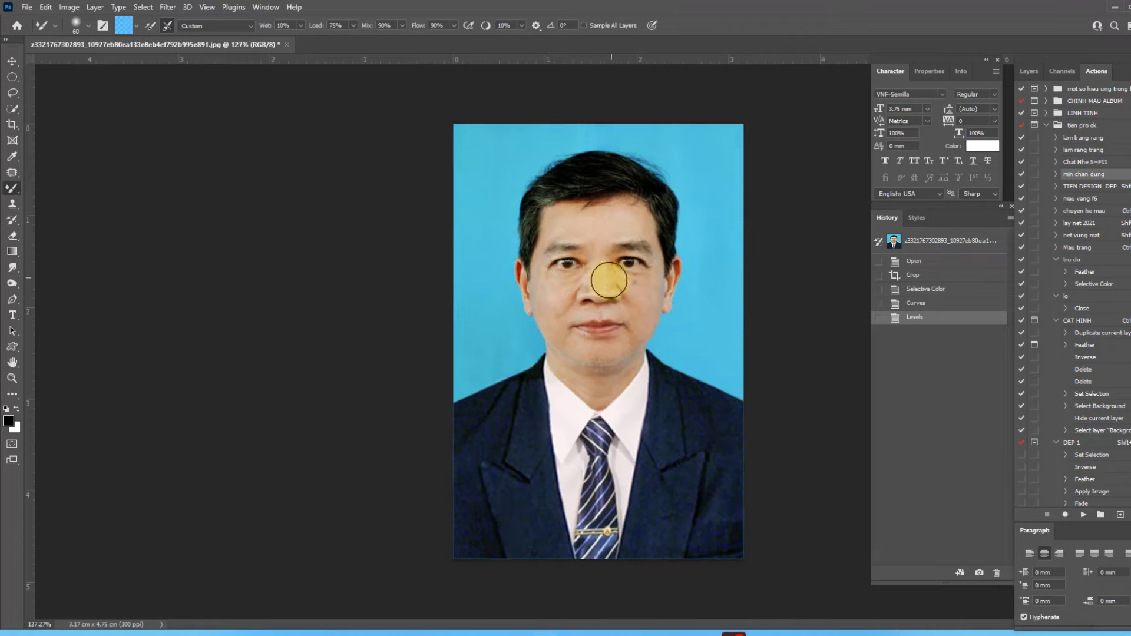
left_click(1028, 71)
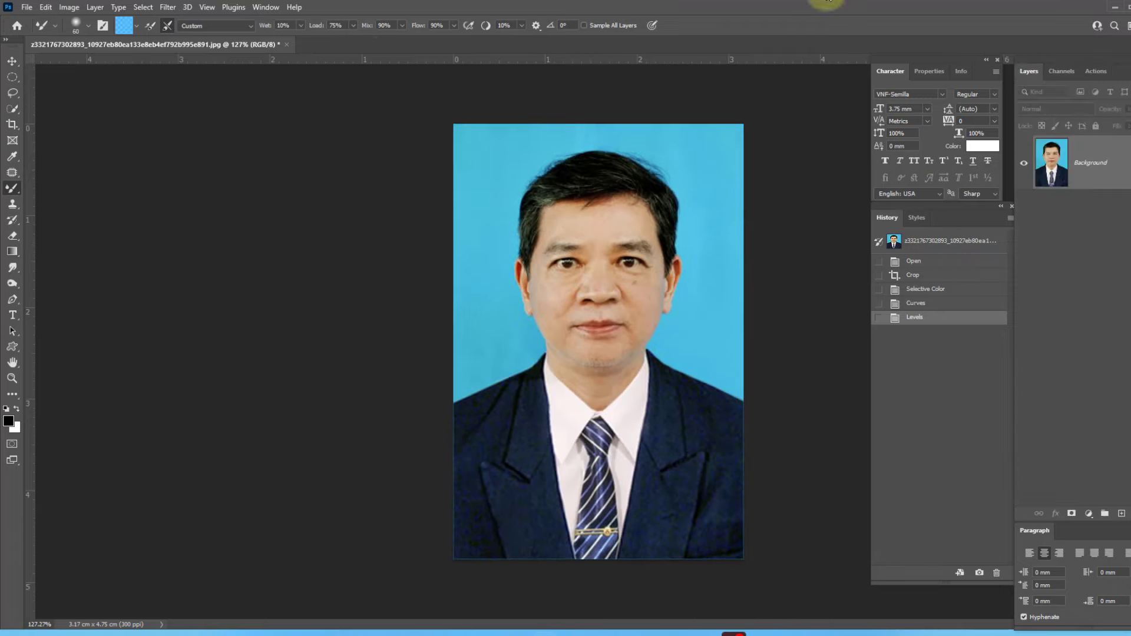
key("w")
left_click(369, 25)
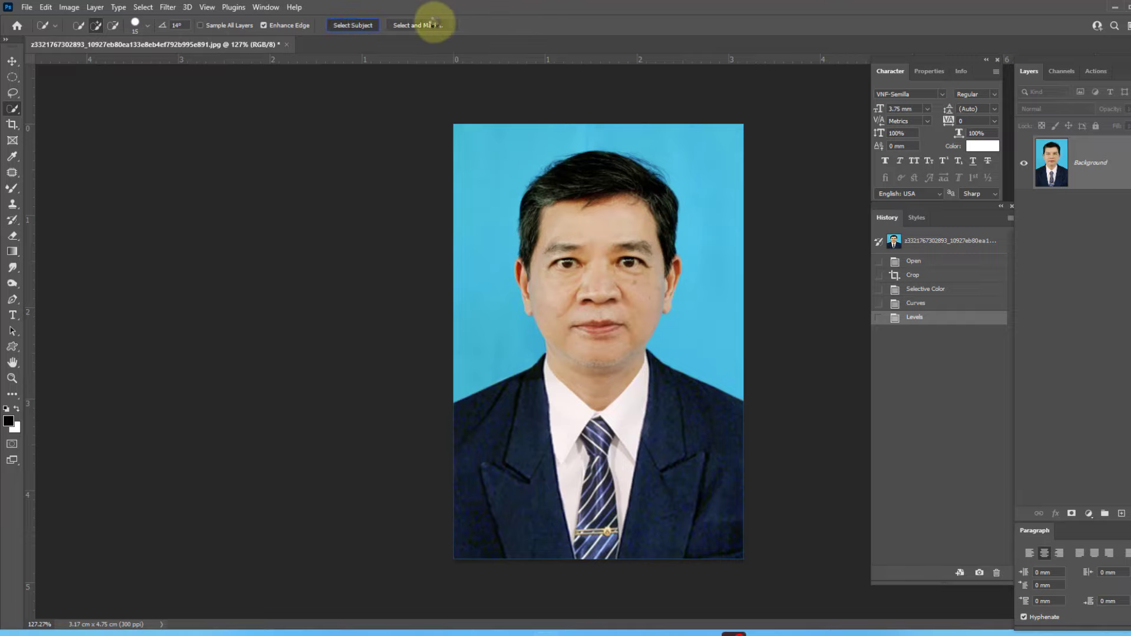
left_click(425, 25)
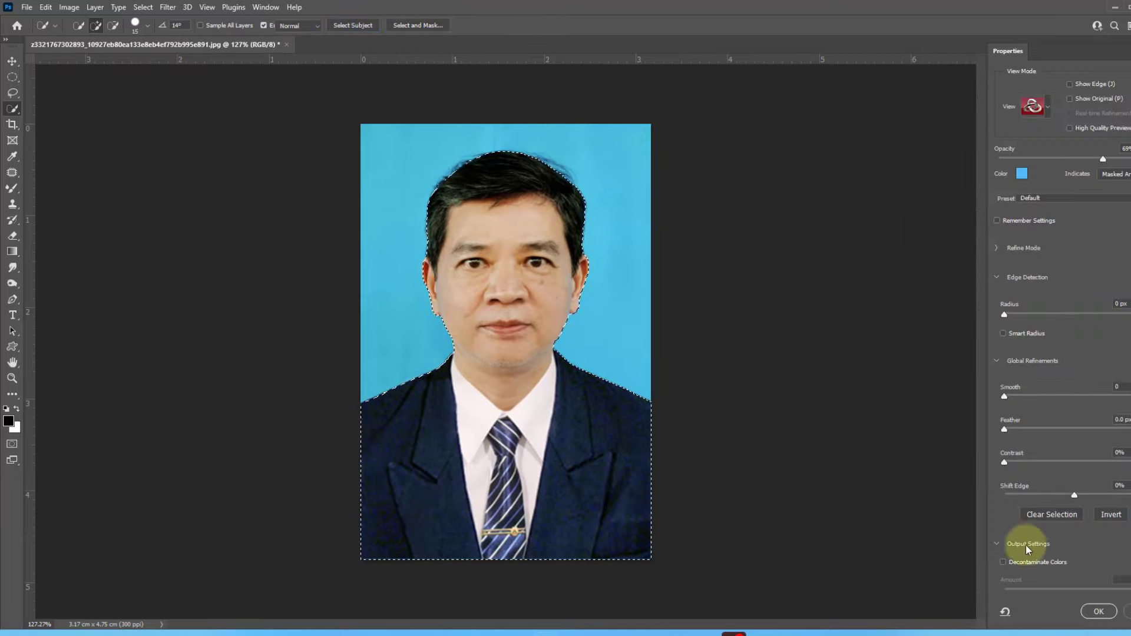
Output the refined man cutout to a new layer with reduced feather
scroll(1062, 518, "down", 1)
left_click(1057, 565)
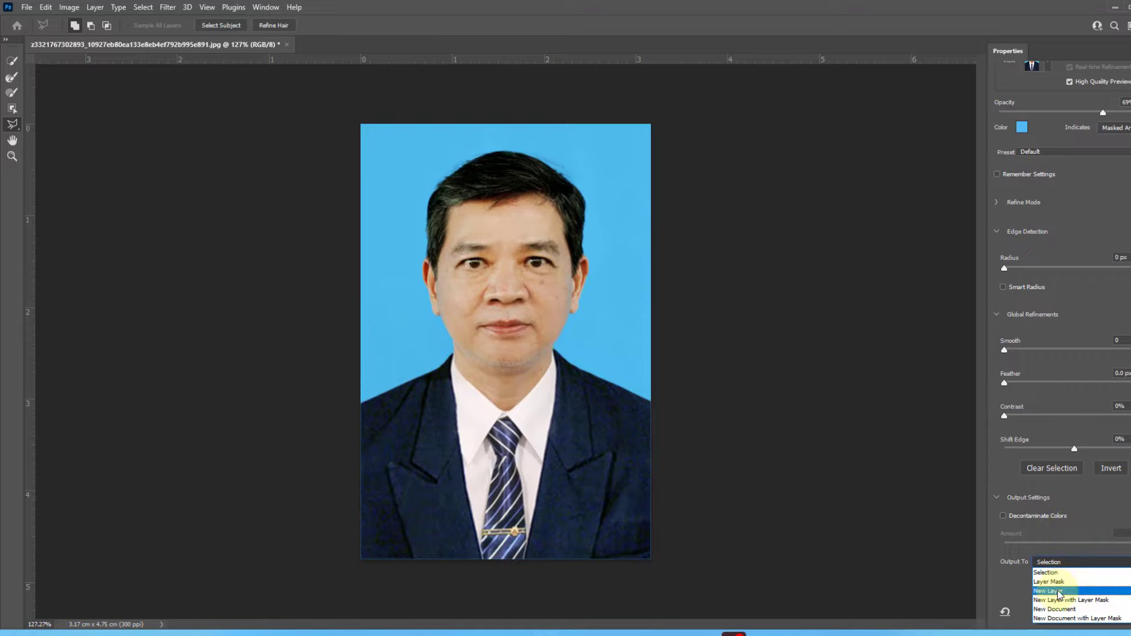
left_click(1058, 589)
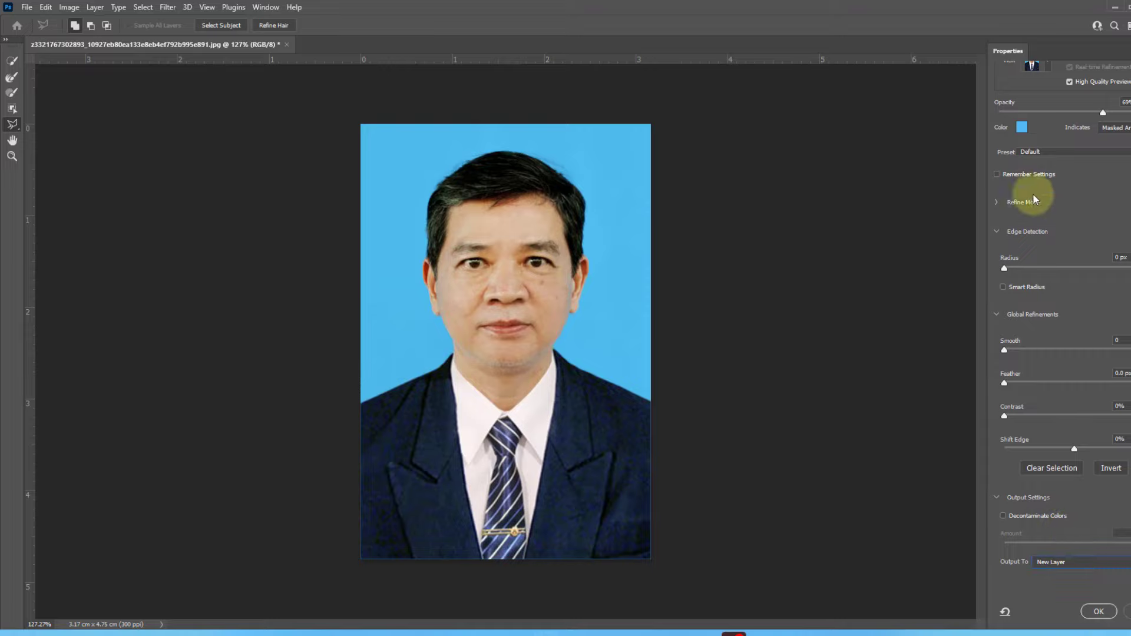
left_click_drag(1017, 383, 1006, 383)
left_click(1008, 384)
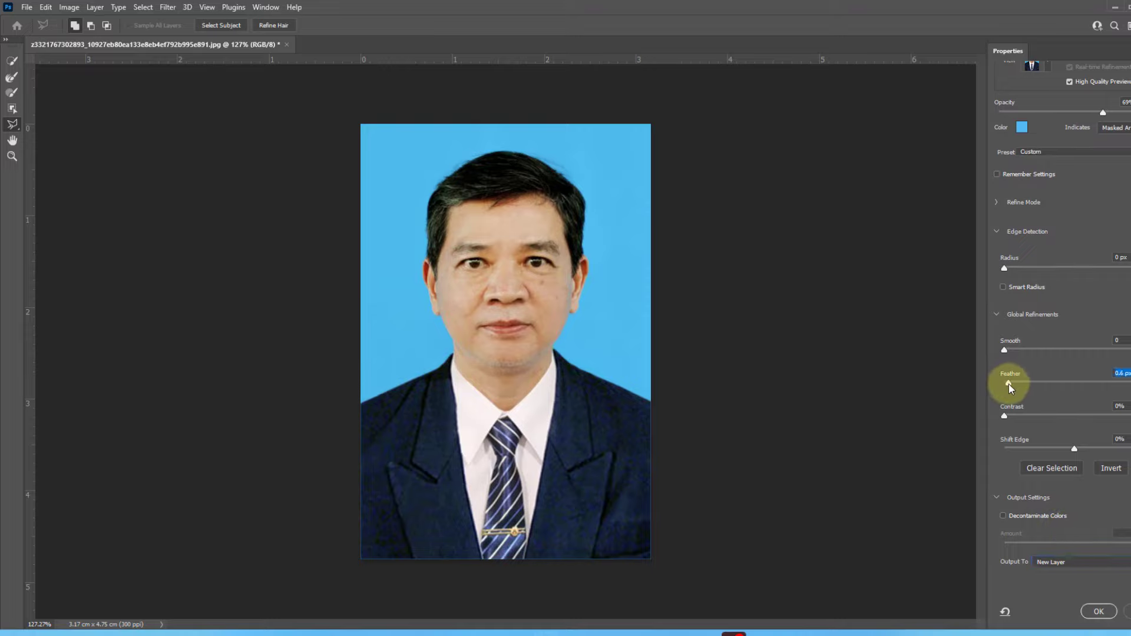
left_click(1099, 612)
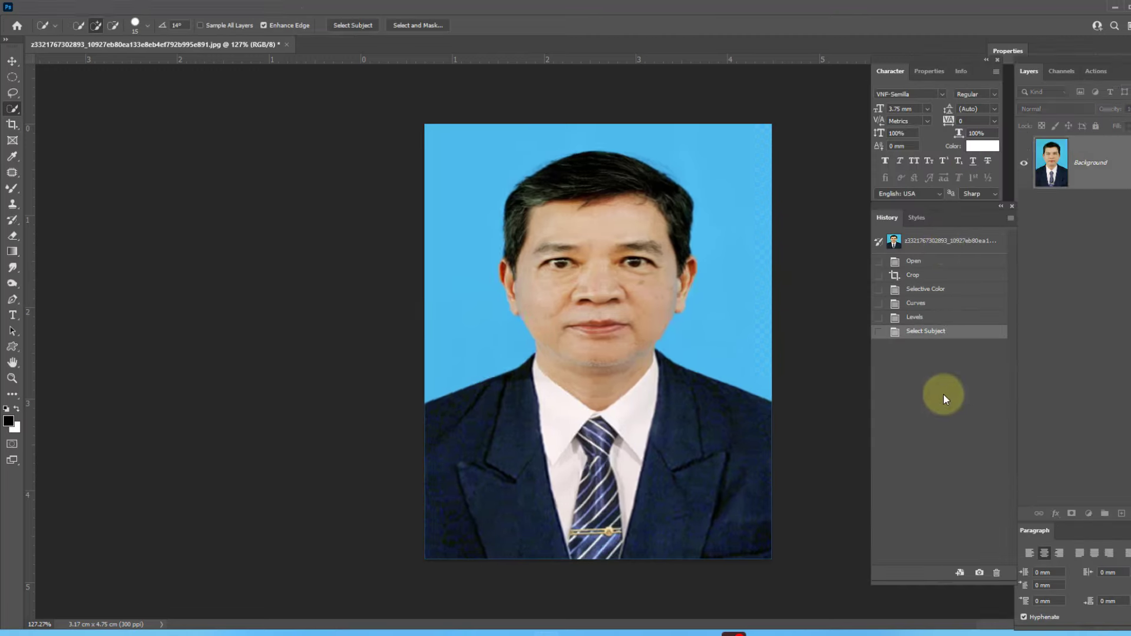
Add a white-filled layer beneath the cutout and open the shirt template PSD
left_click(1120, 513, "ctrl")
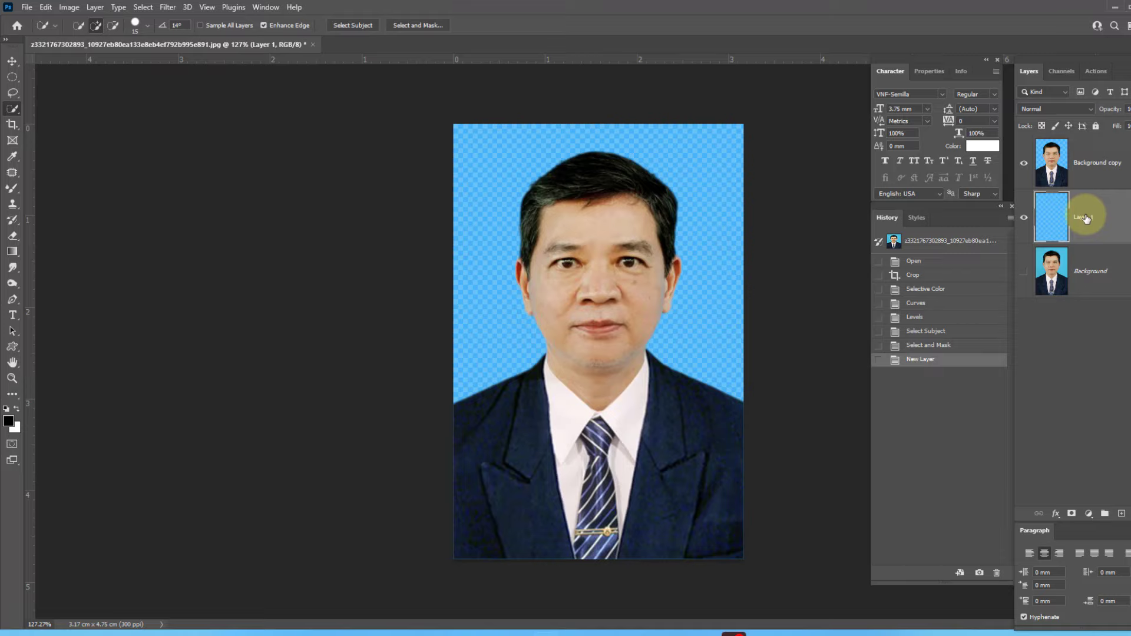
key("ctrl+BackSpace")
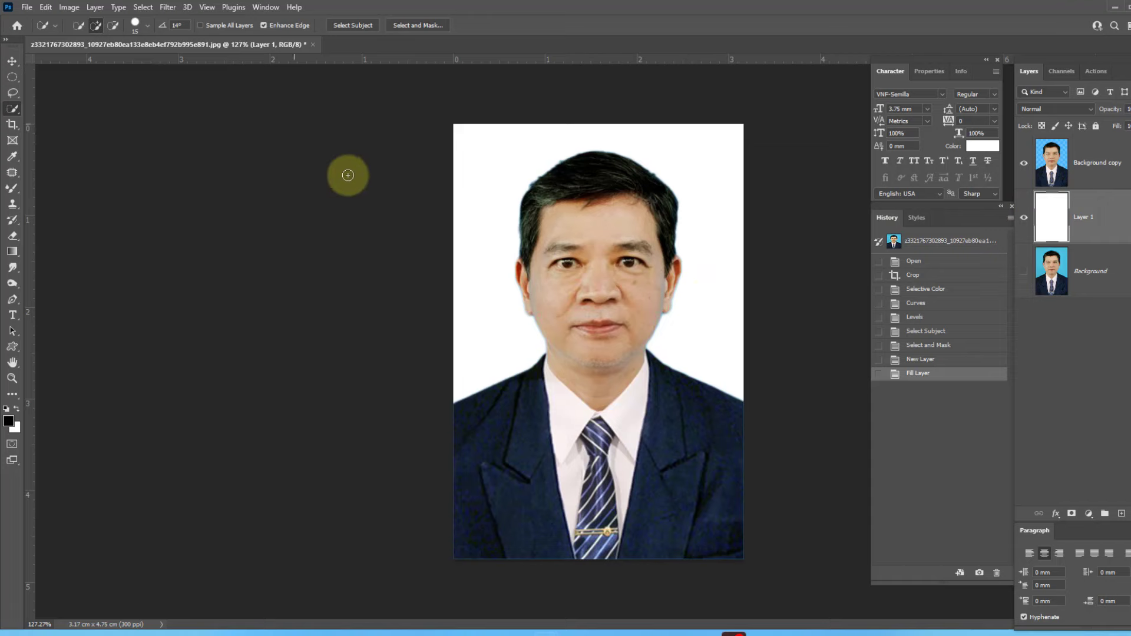
key("alt+Tab")
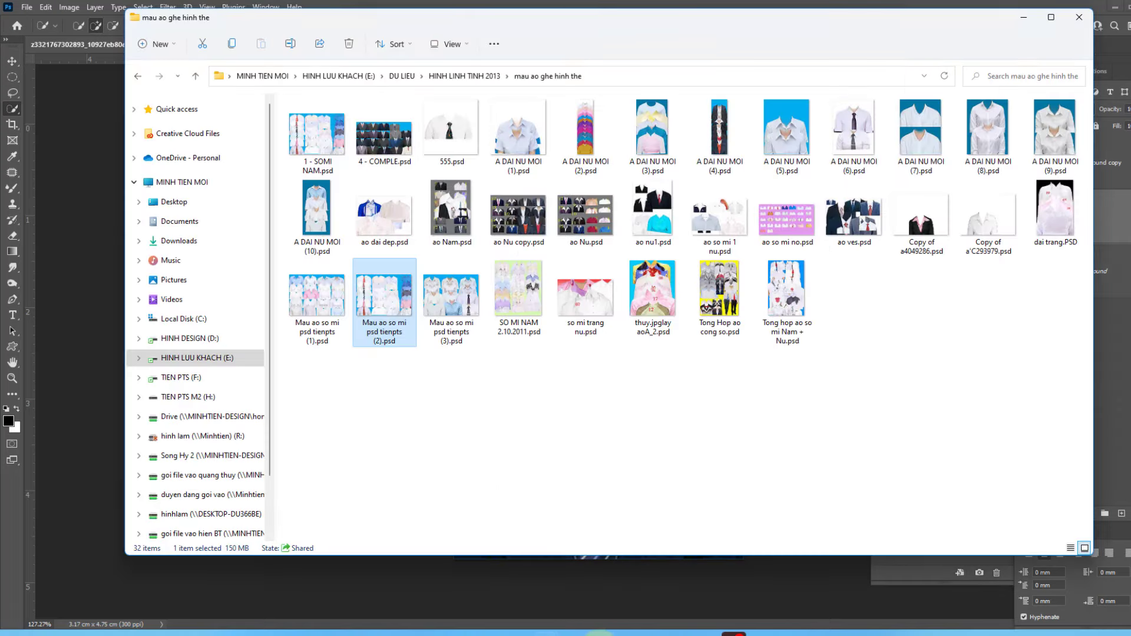
left_click(531, 629)
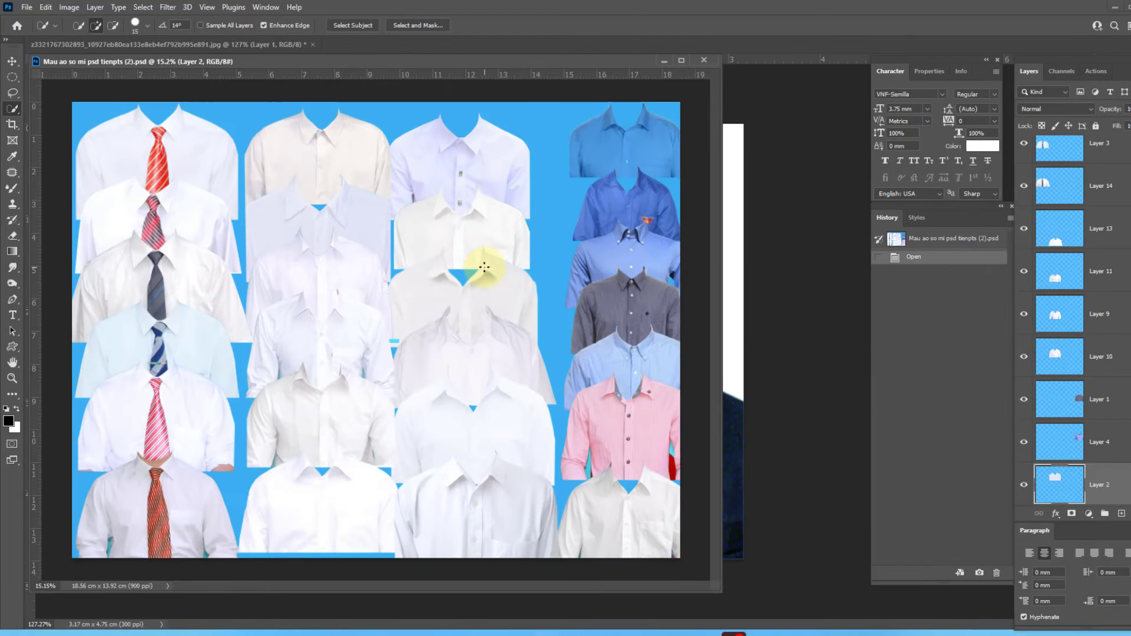
key("v")
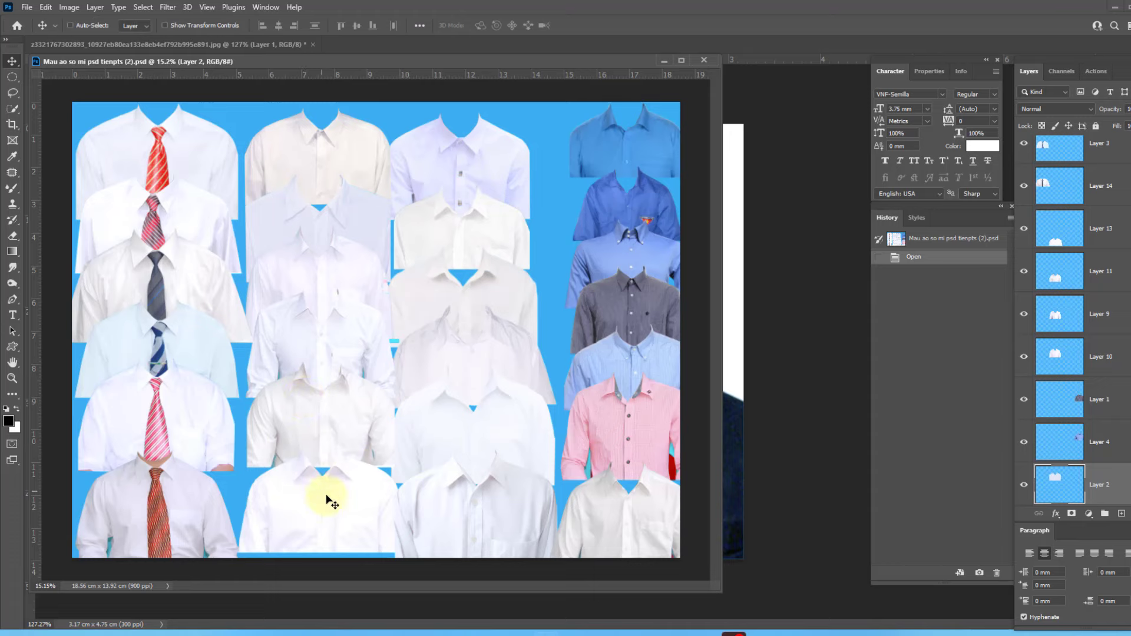
Drag a white shirt from the template collection into the suited man's portrait
left_click_drag(324, 155, 338, 162)
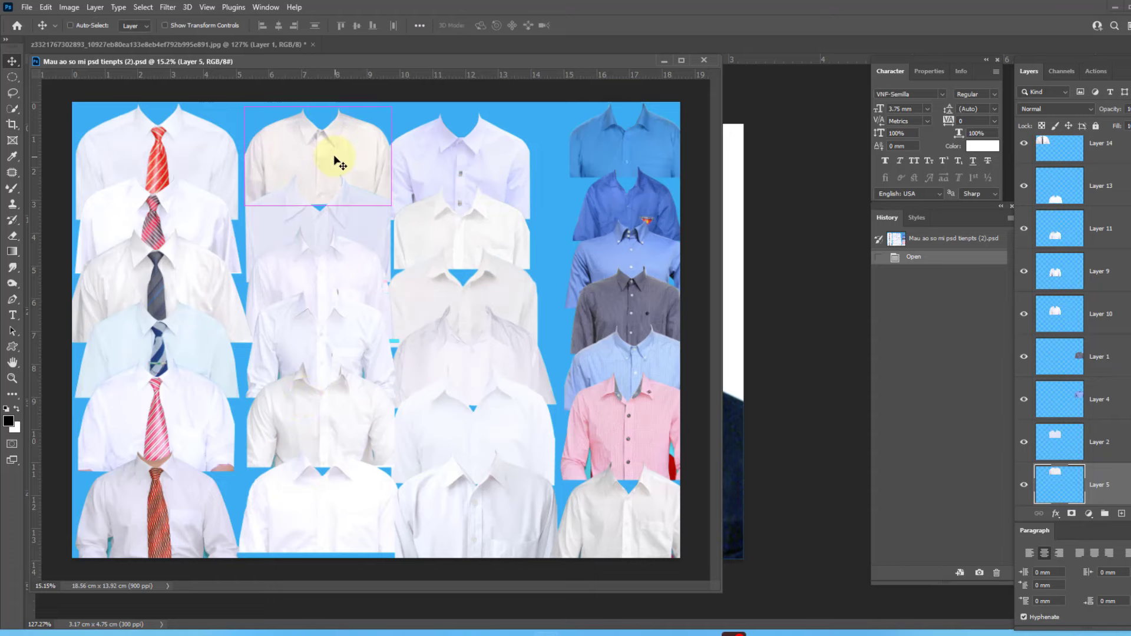
key("ctrl+minus")
key("ctrl+minus")
key("ctrl+minus")
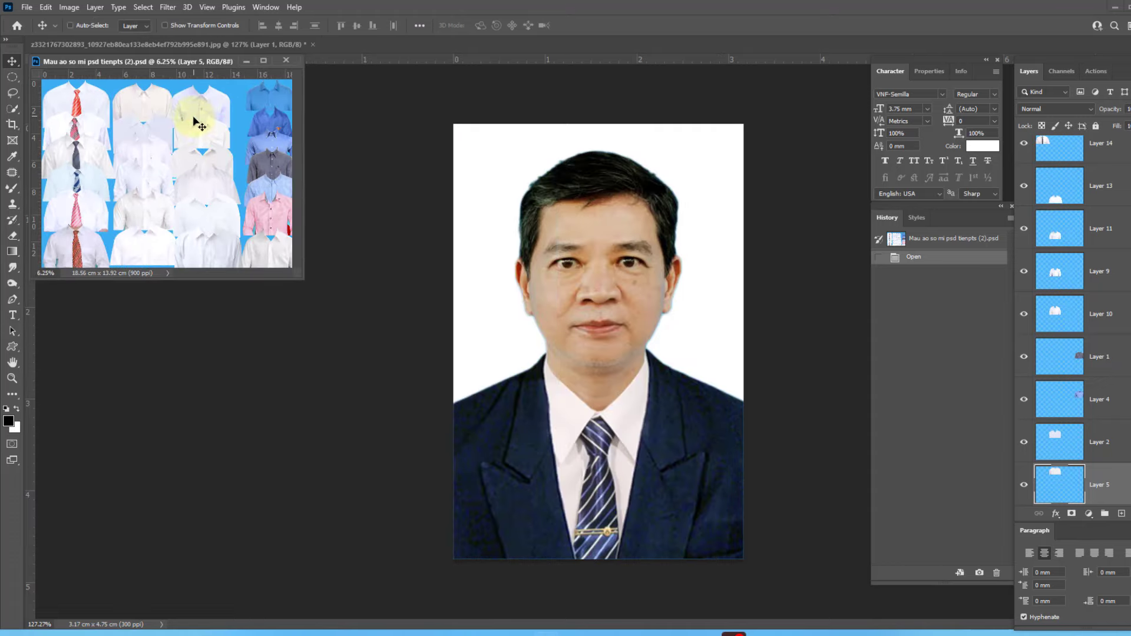
left_click_drag(157, 113, 588, 399)
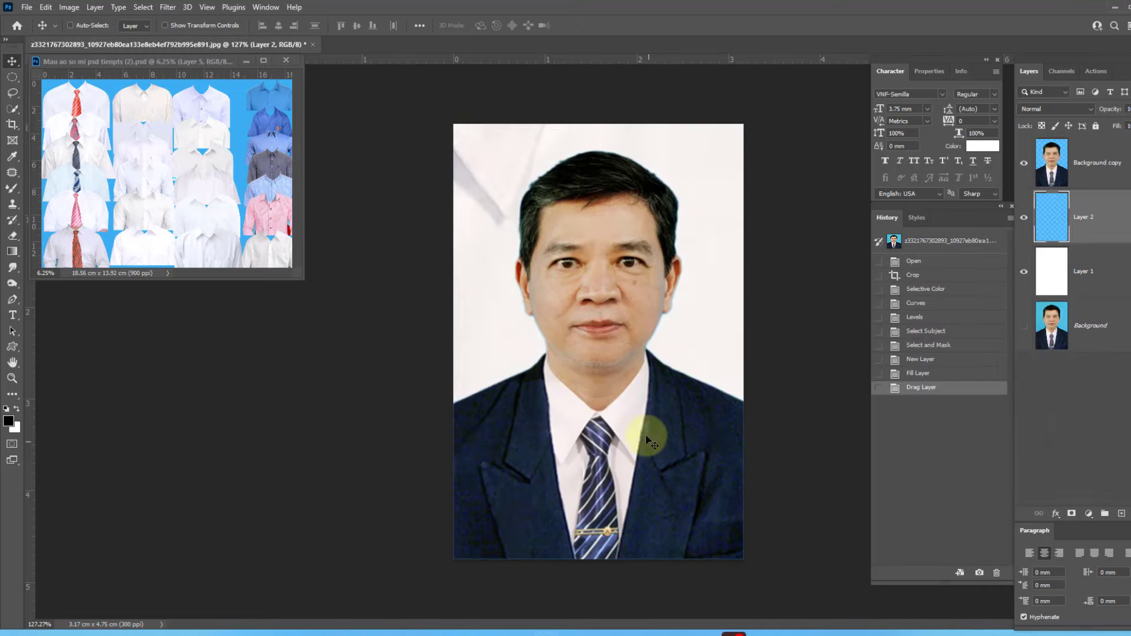
Move the shirt layer above the man's cutout and scale it down onto his torso
left_click_drag(1080, 222, 1085, 151)
scroll(651, 310, "down", 3)
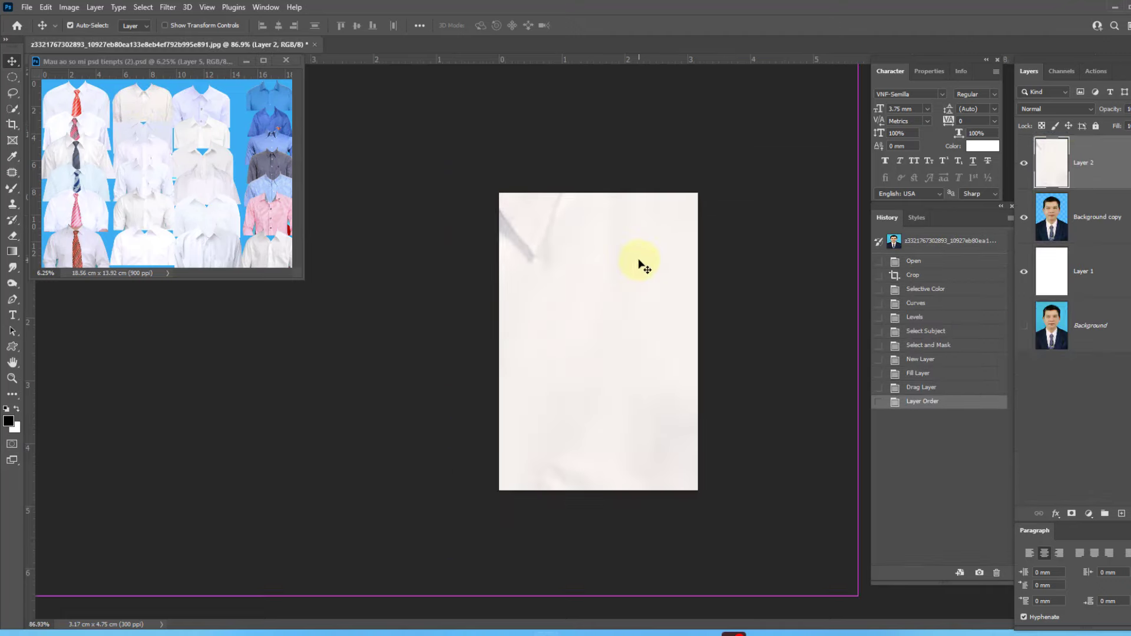
key("ctrl+t")
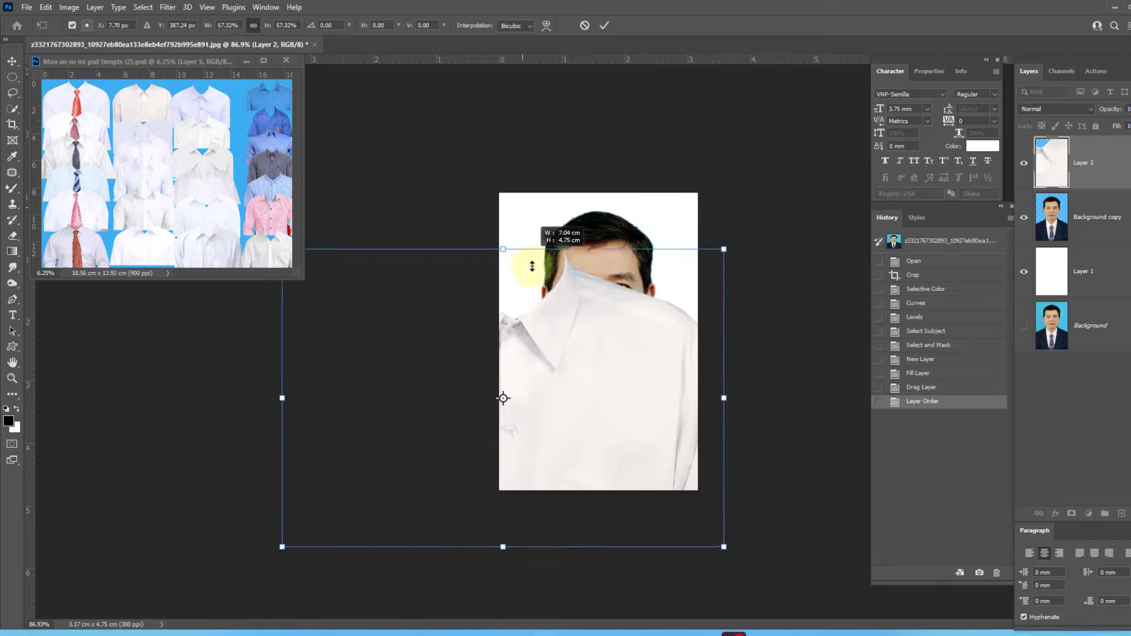
left_click_drag(503, 113, 538, 318)
left_click_drag(527, 365, 628, 393)
Fine-tune the shirt's size and position at the neckline and commit the transform
scroll(627, 394, "up", 3)
left_click_drag(782, 345, 793, 338)
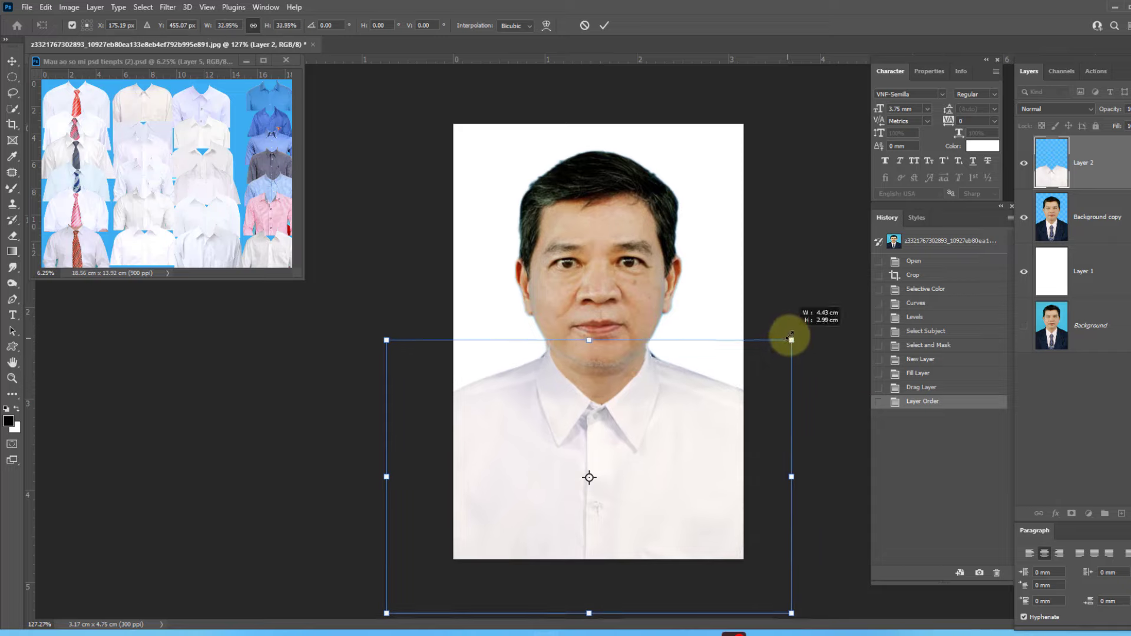
key("Down")
key("Down")
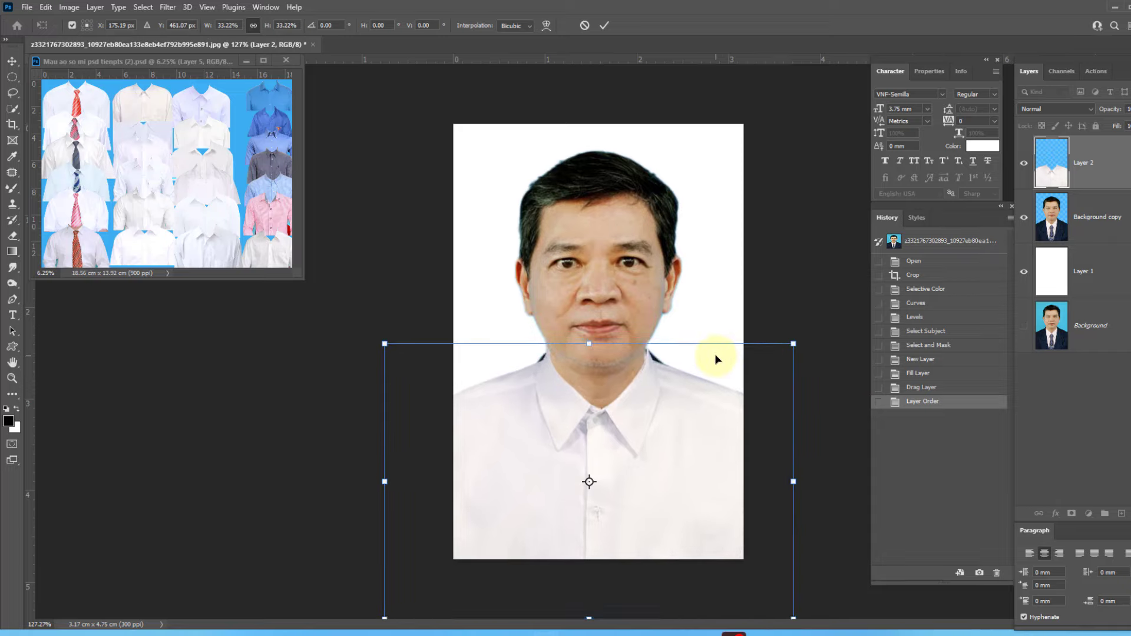
key("Down")
left_click_drag(800, 337, 783, 346)
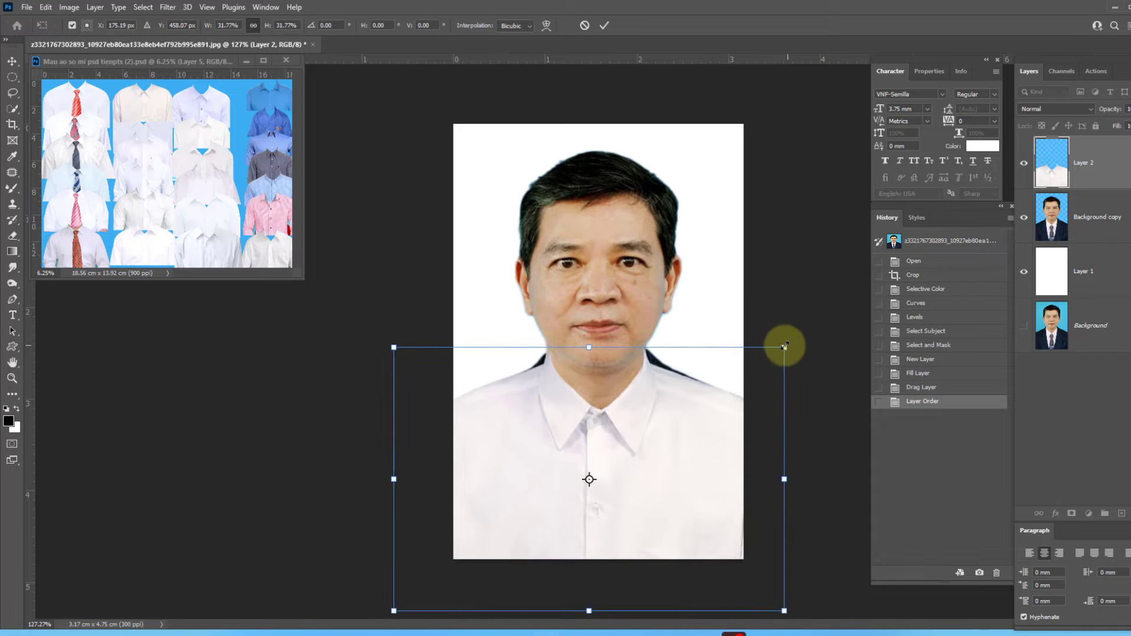
key("Return")
left_click(1084, 217)
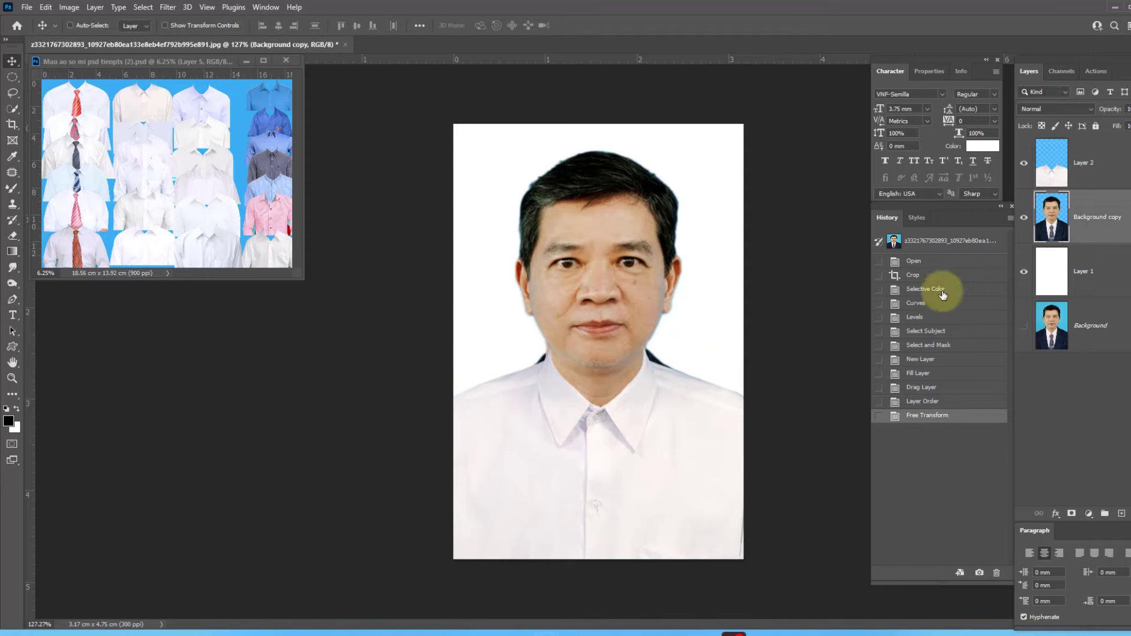
Delete the original clothing below the man's neck using a polygonal lasso selection
key("l")
scroll(541, 365, "up", 3)
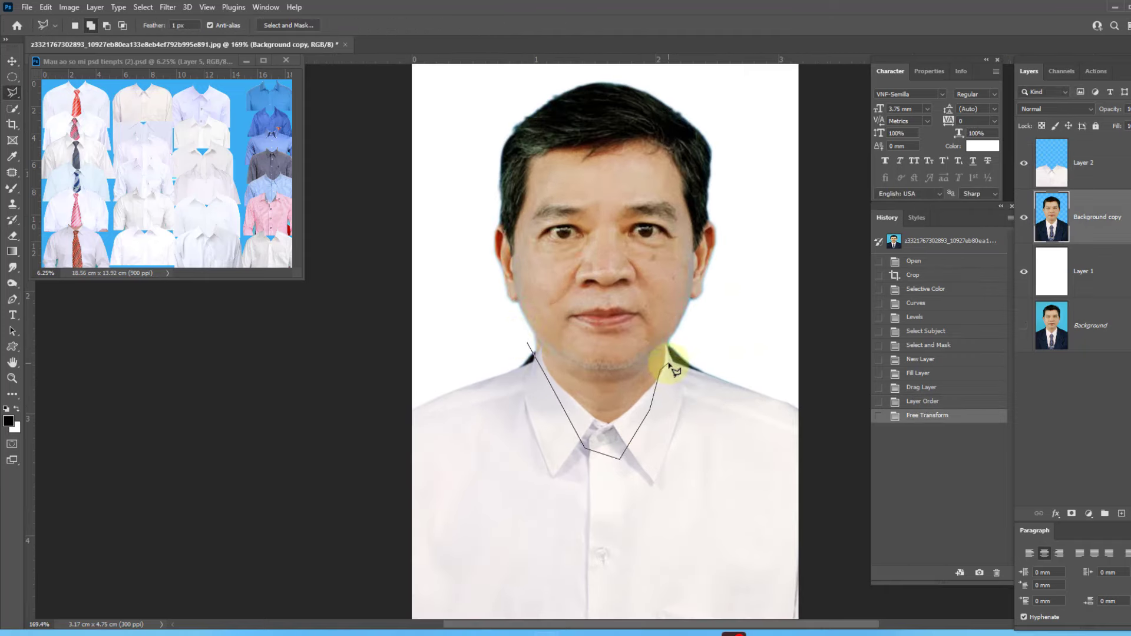
key("ctrl+minus")
key("ctrl+minus")
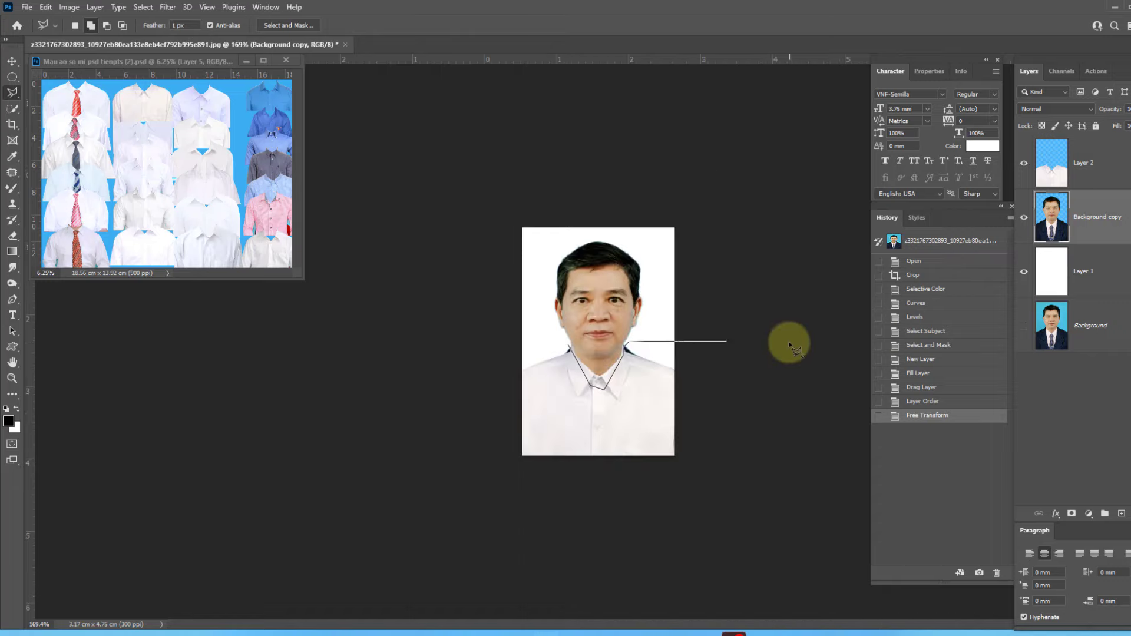
left_click(787, 378)
left_click(788, 454)
left_click(518, 525)
left_click(429, 442)
double_click(449, 305)
key("Delete")
scroll(597, 297, "up", 2)
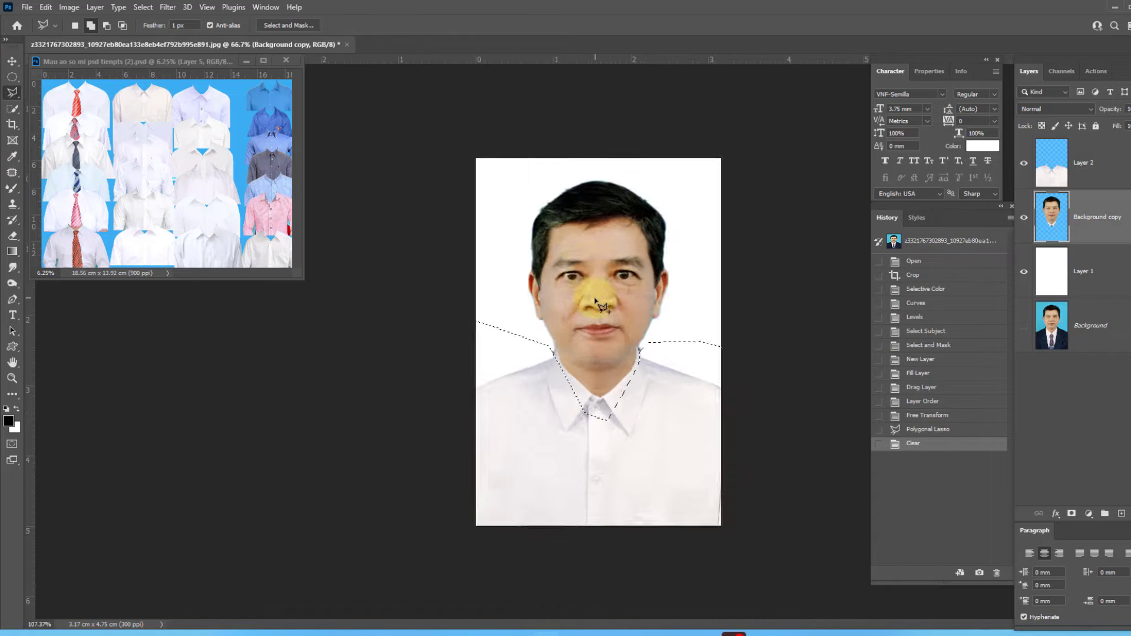
scroll(598, 301, "up", 2)
key("ctrl+d")
scroll(676, 361, "up", 1)
Erase the blue fringe along both sides of the man's neck
key("e")
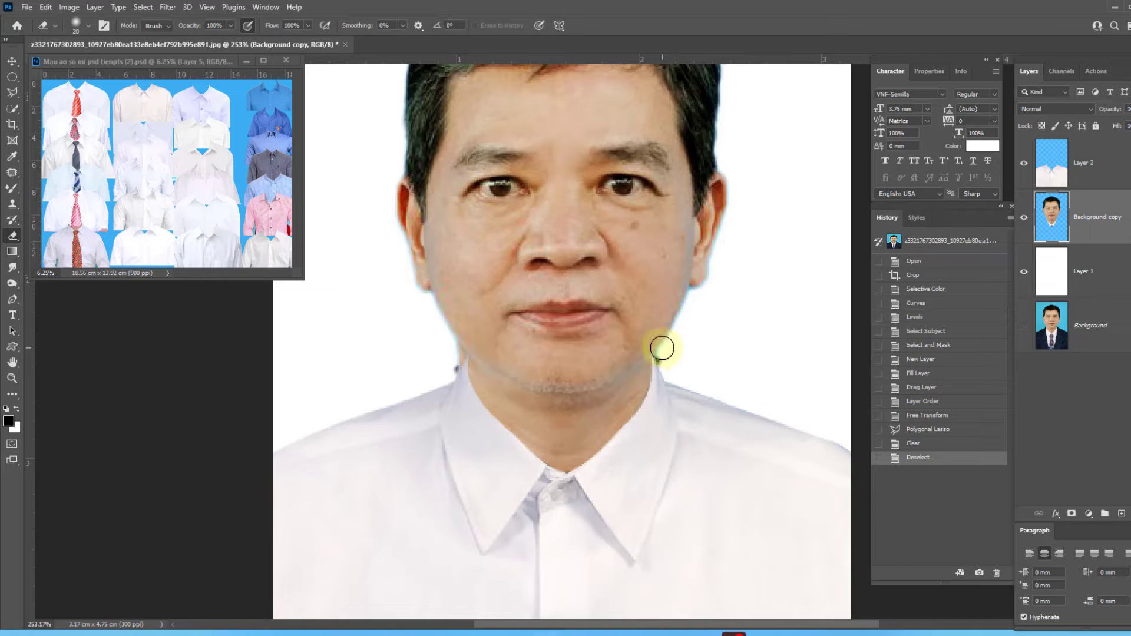
left_click(660, 360)
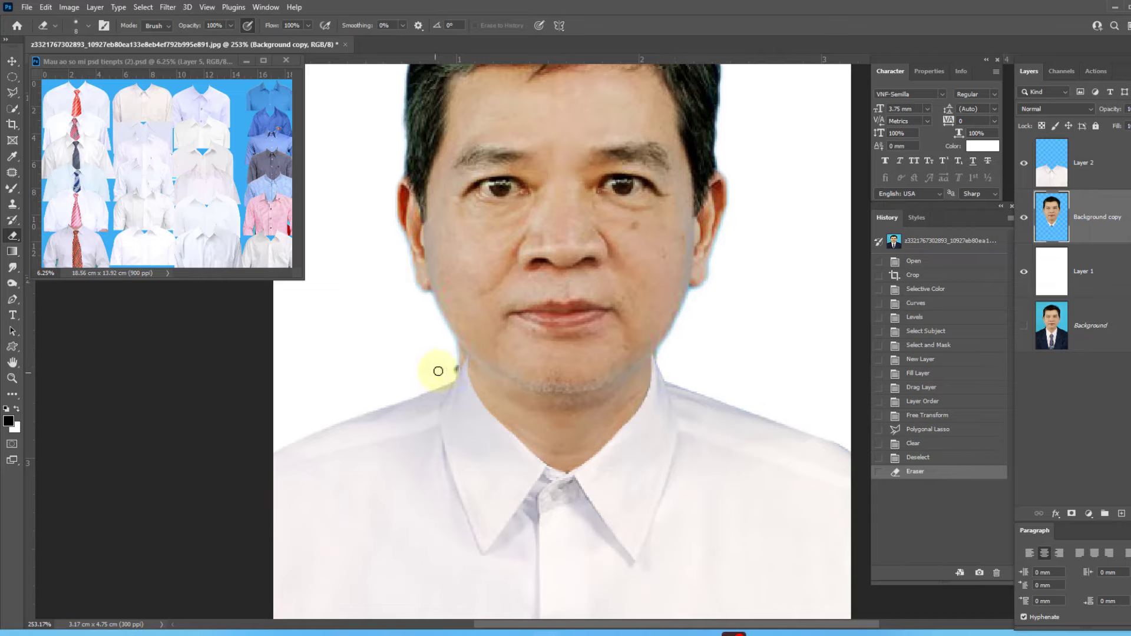
left_click(453, 376)
scroll(504, 345, "down", 2)
scroll(505, 345, "down", 2)
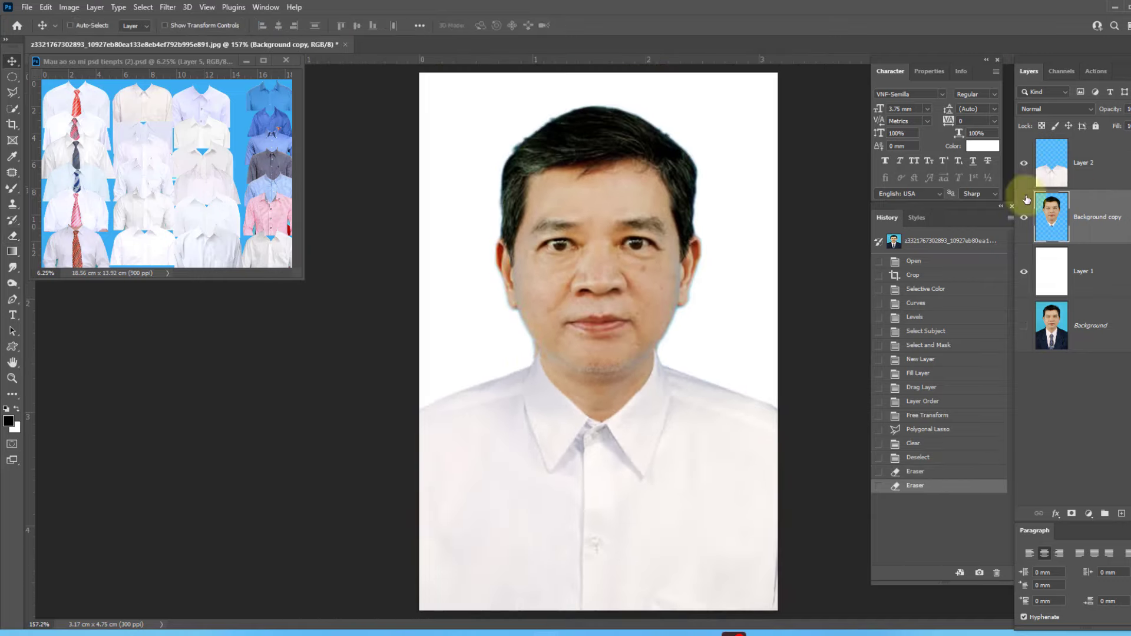
Nudge the shirt layer up and erase its collar edges around the neck
left_click(1051, 163)
key("v")
key("Up")
key("e")
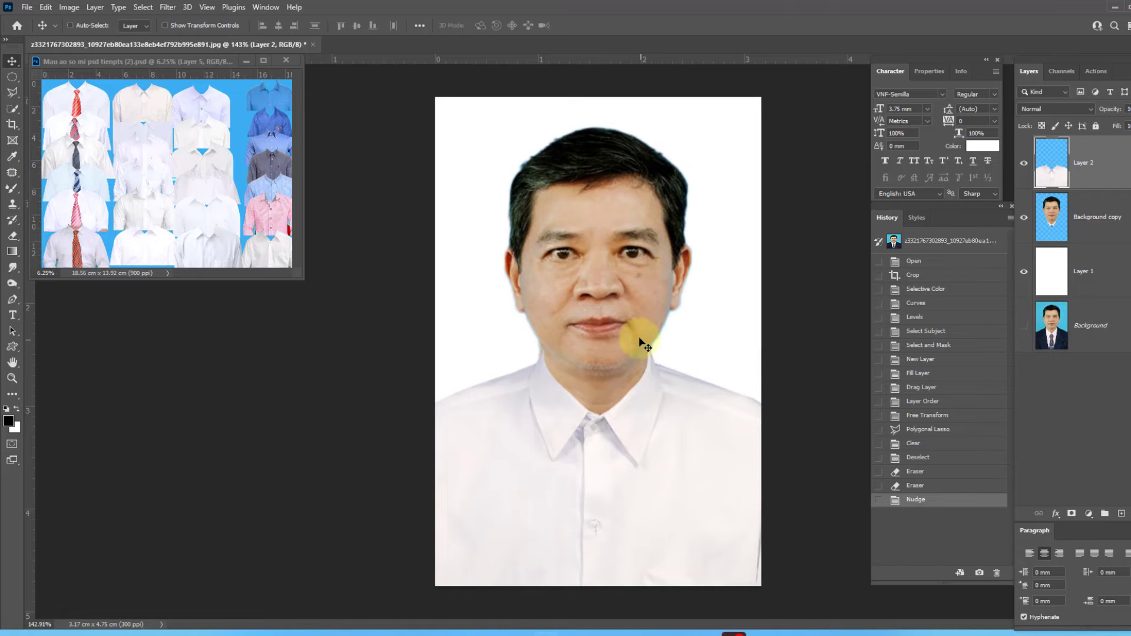
scroll(644, 349, "up", 1)
left_click(553, 357)
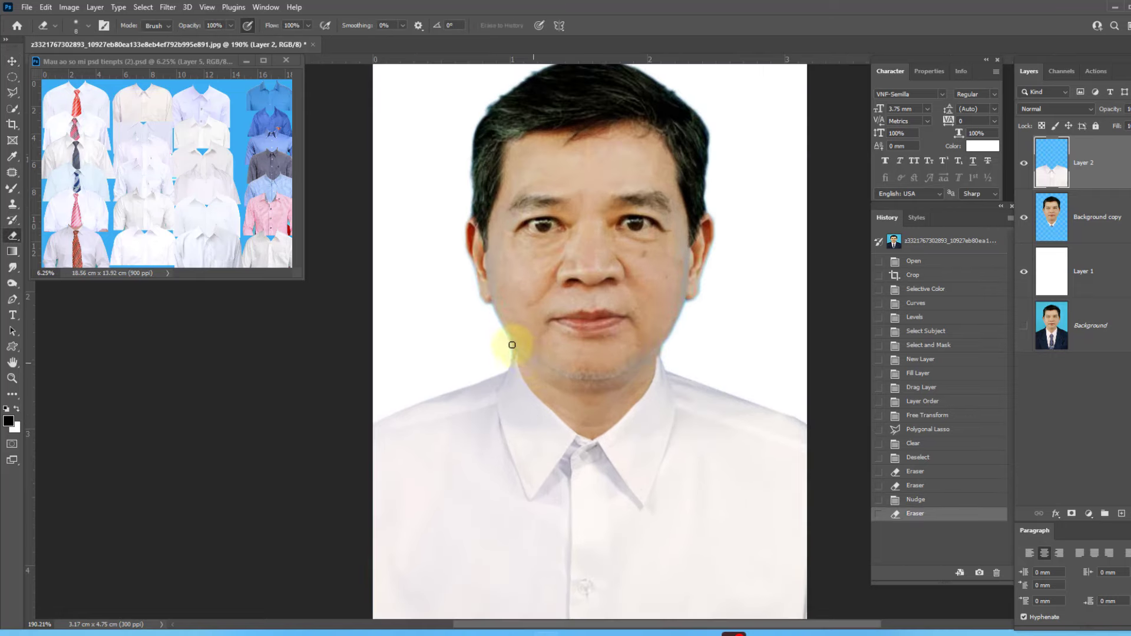
left_click(639, 348)
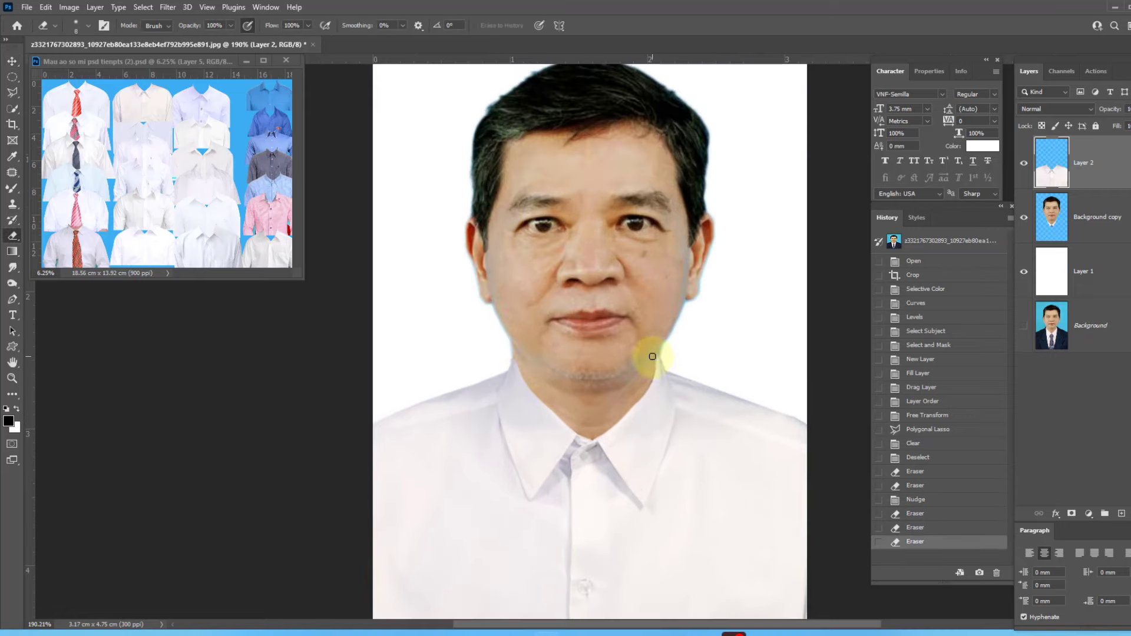
left_click(626, 351)
left_click(1062, 209)
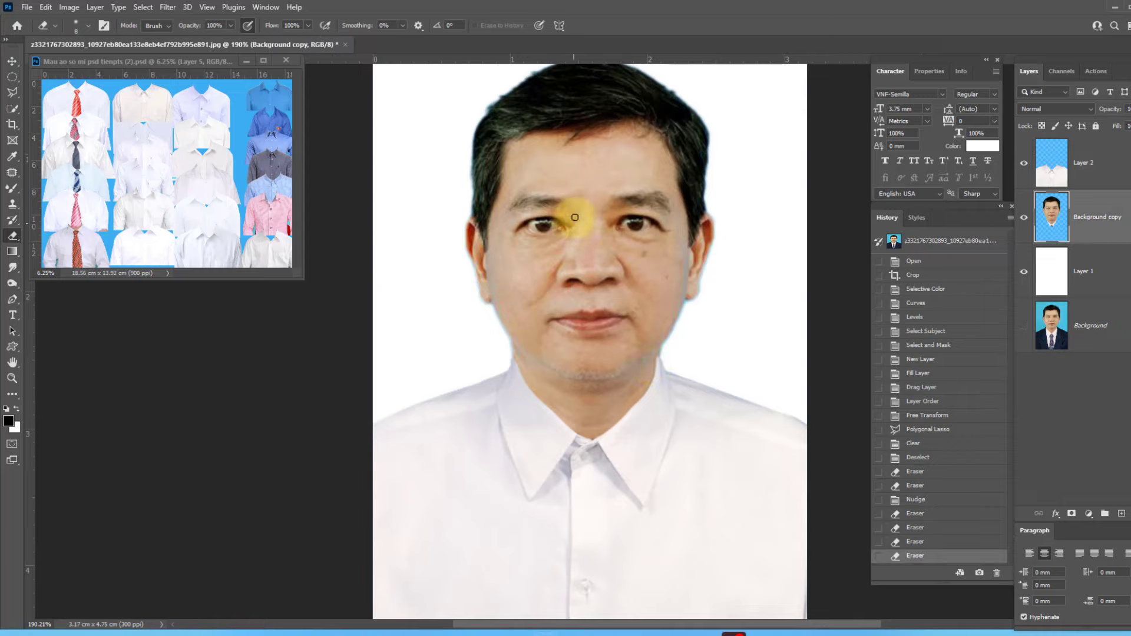
scroll(647, 229, "down", 3)
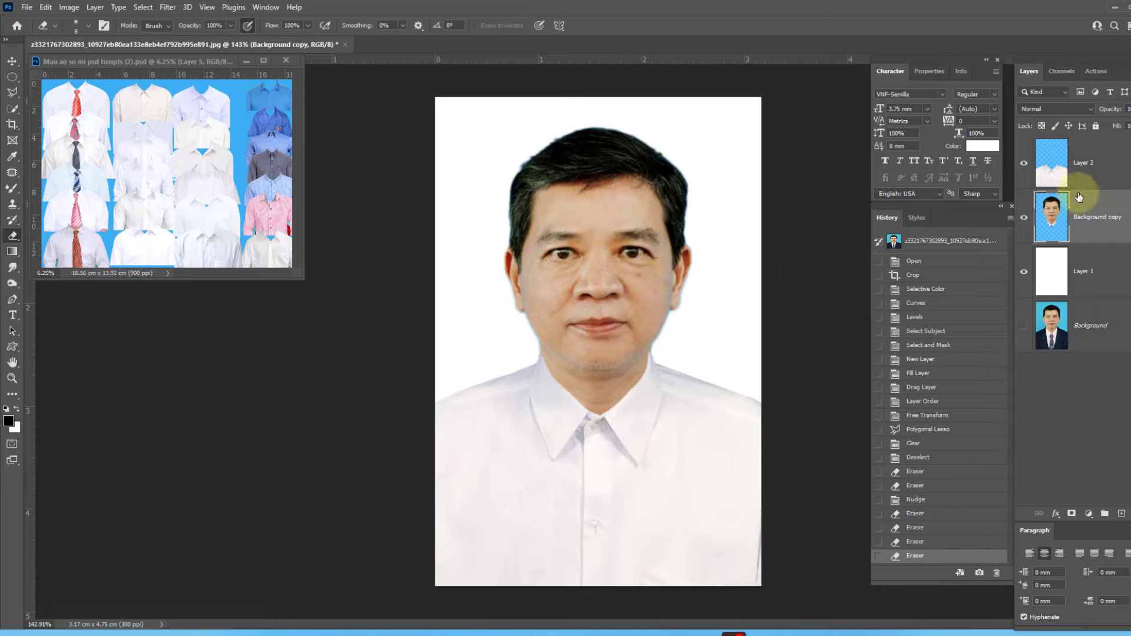
Brighten the man's photo layer with a Levels and a Curves adjustment
key("ctrl+l")
left_click_drag(887, 323, 881, 322)
key("Return")
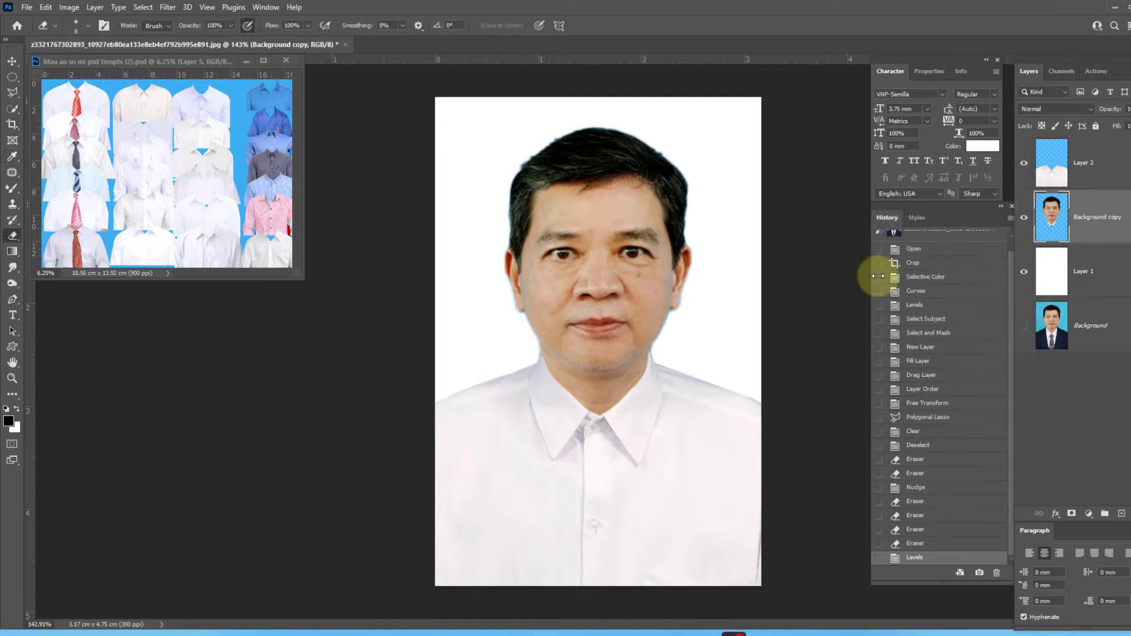
key("ctrl+m")
left_click_drag(900, 227, 890, 218)
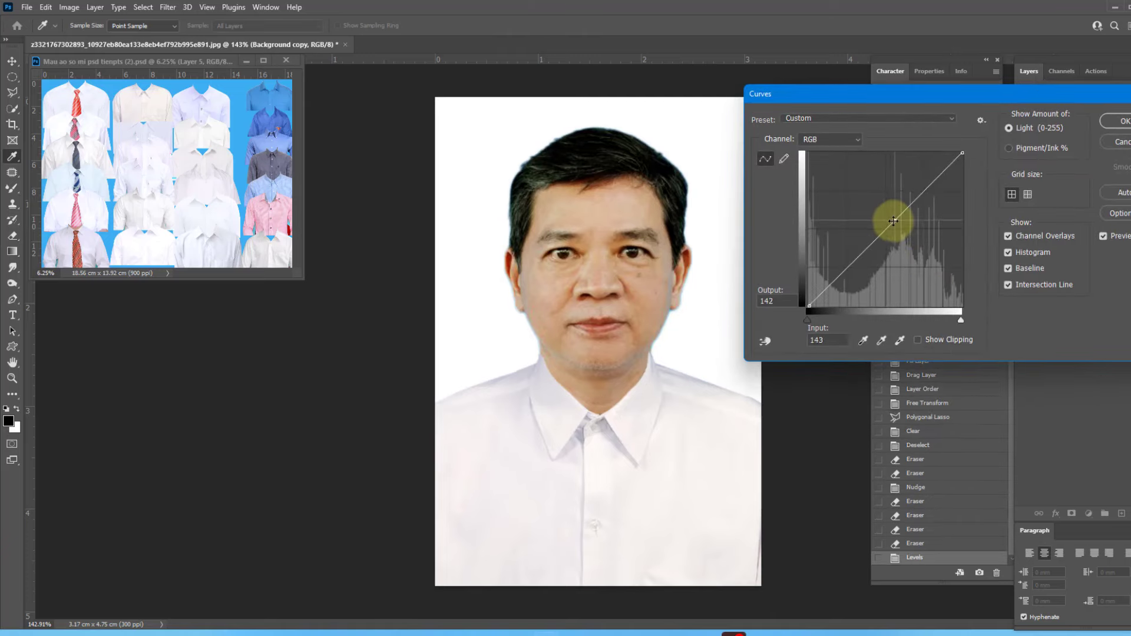
key("Return")
Darken the white shirt layer slightly with Curves to match the face
left_click(1102, 172)
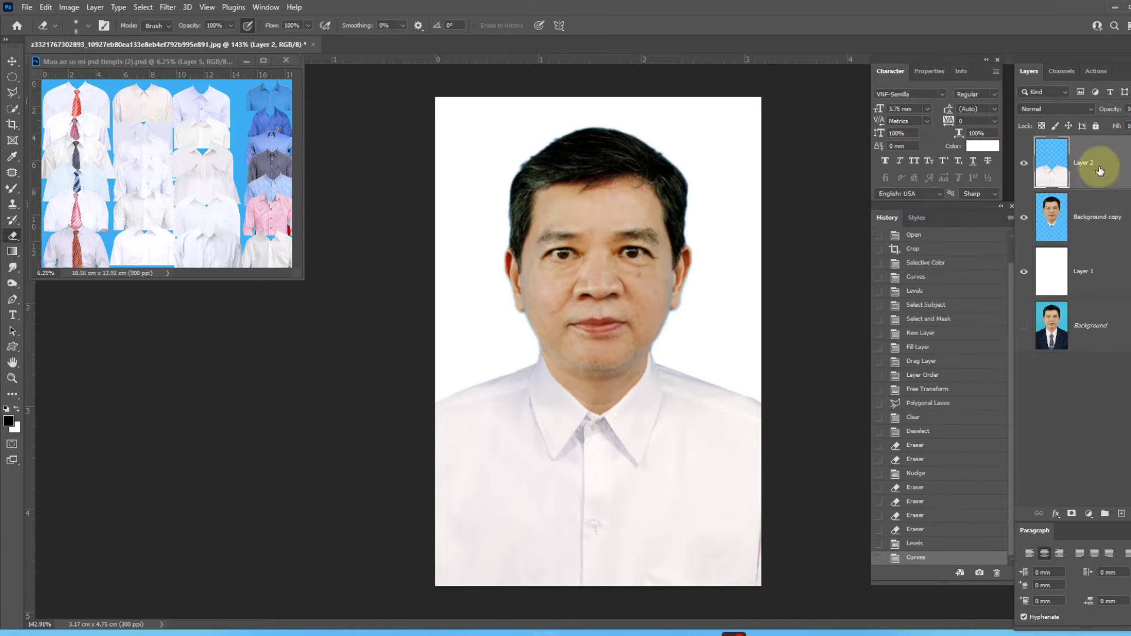
key("ctrl+m")
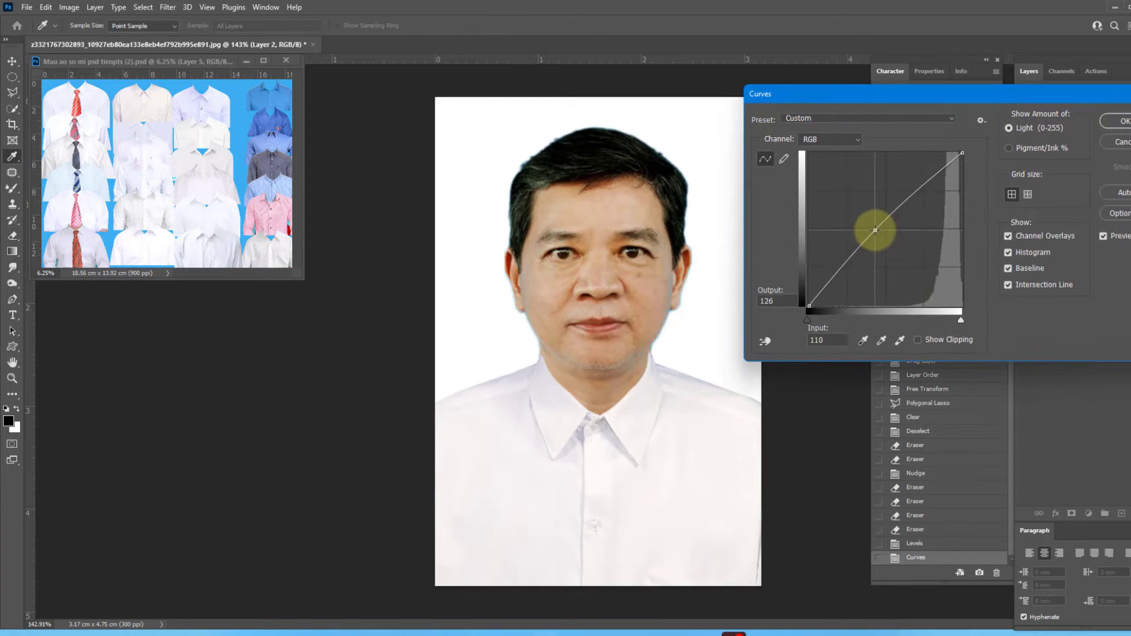
left_click_drag(875, 231, 881, 235)
key("Return")
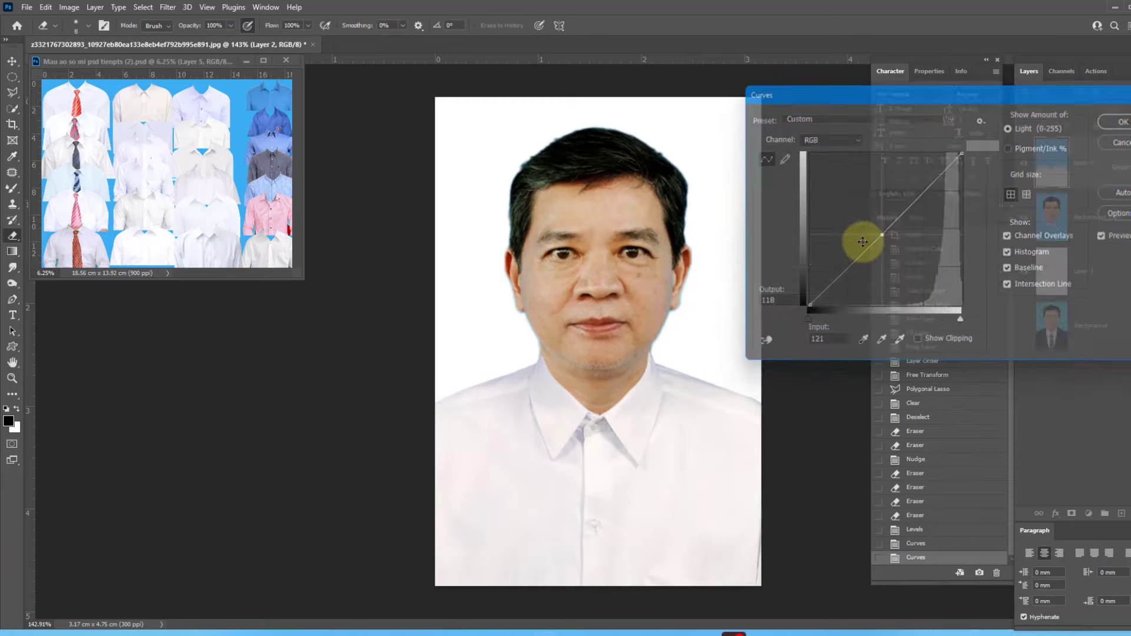
left_click(1077, 217)
Lock the face layer's transparency and smooth the jaw and facial skin with the Mixer Brush
key("v")
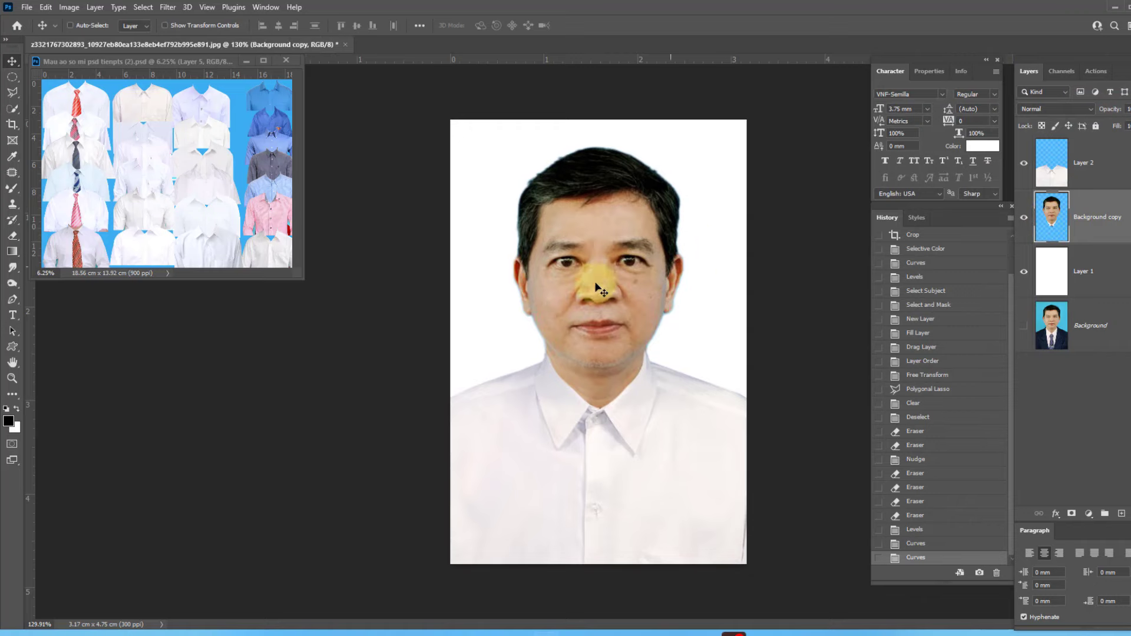
scroll(597, 287, "up", 2)
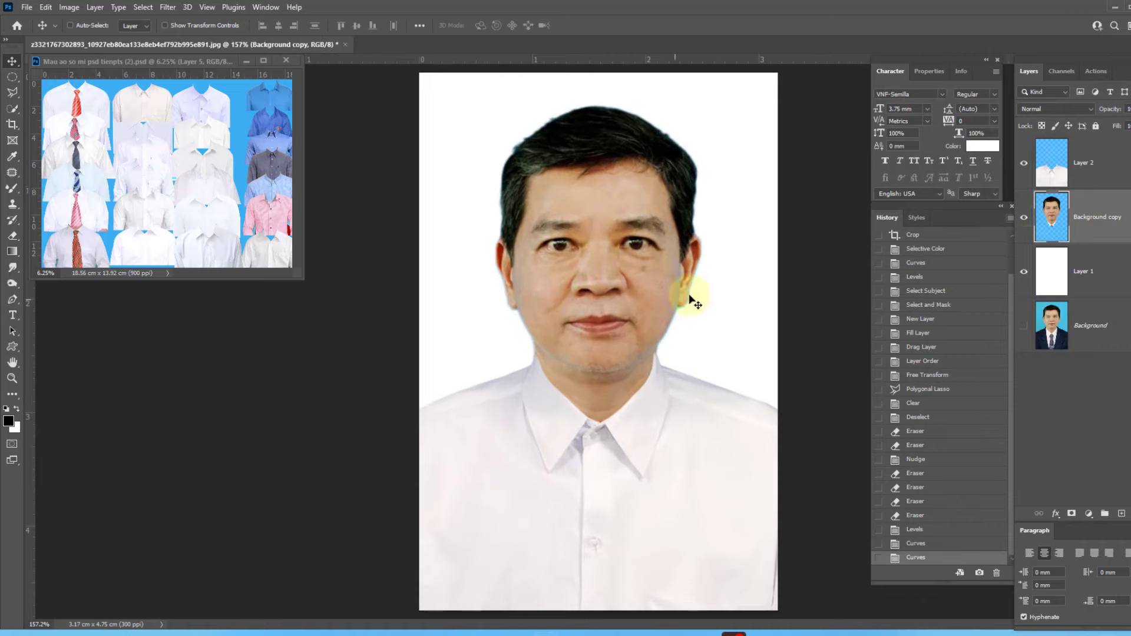
left_click(1041, 125)
key("b")
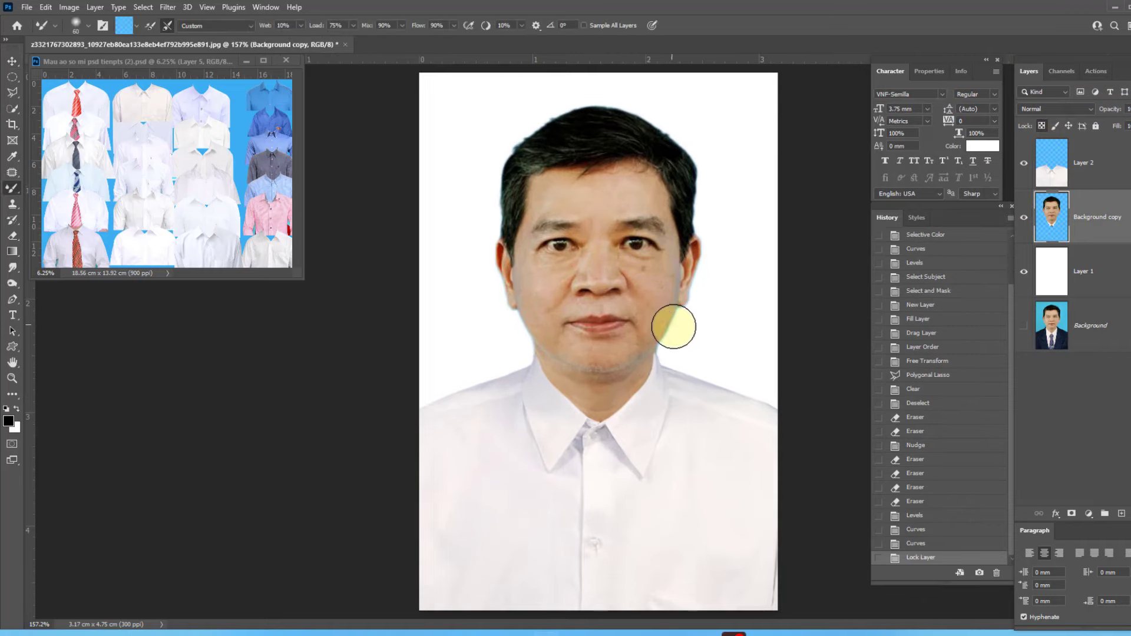
left_click_drag(673, 327, 666, 351)
key("[")
mouse_move(505, 285)
left_mouse_down()
mouse_move(523, 318)
mouse_move(550, 279)
left_mouse_up()
left_click_drag(639, 272, 657, 278)
scroll(578, 295, "down", 9)
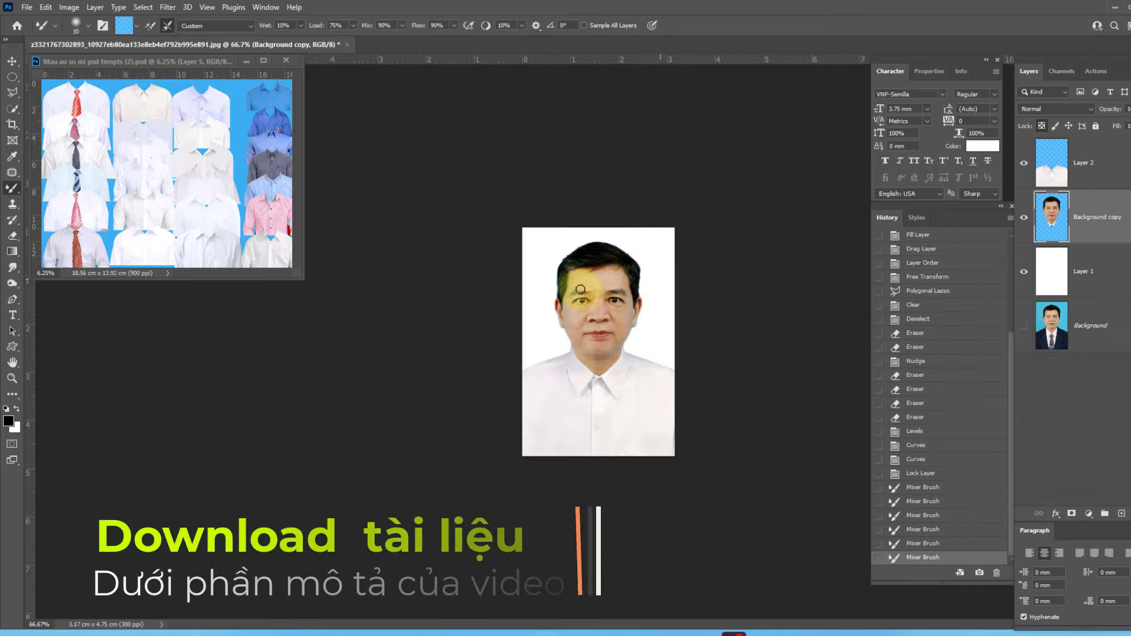
scroll(591, 233, "up", 1)
Apply Reduce Noise to the portrait and fade it to 70%
left_click(169, 7)
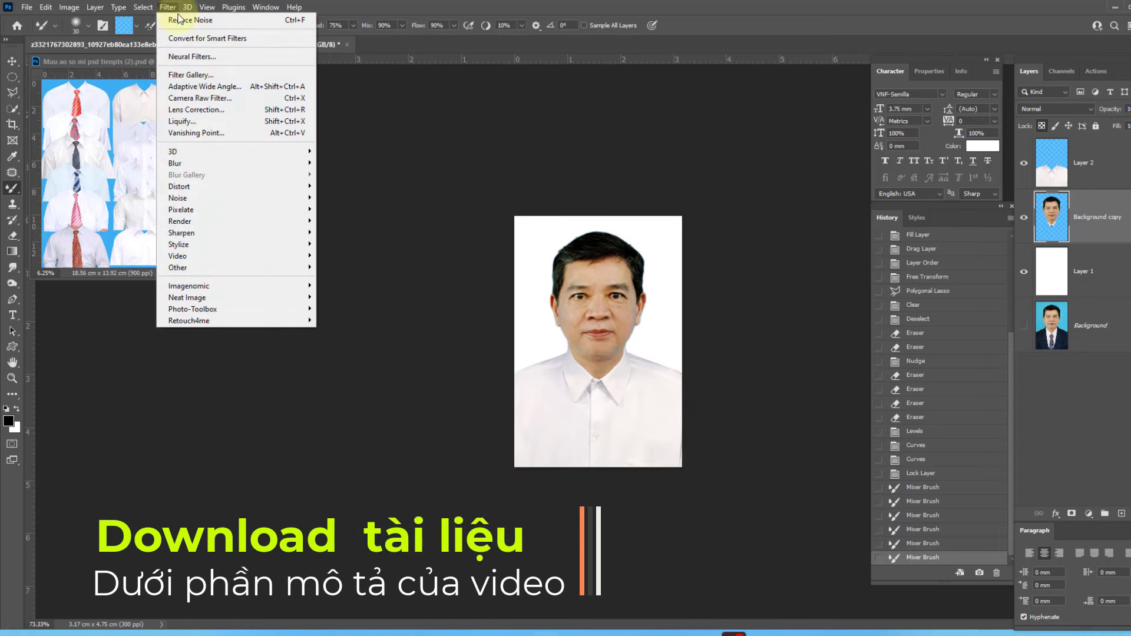
left_click(179, 19)
scroll(589, 325, "up", 5)
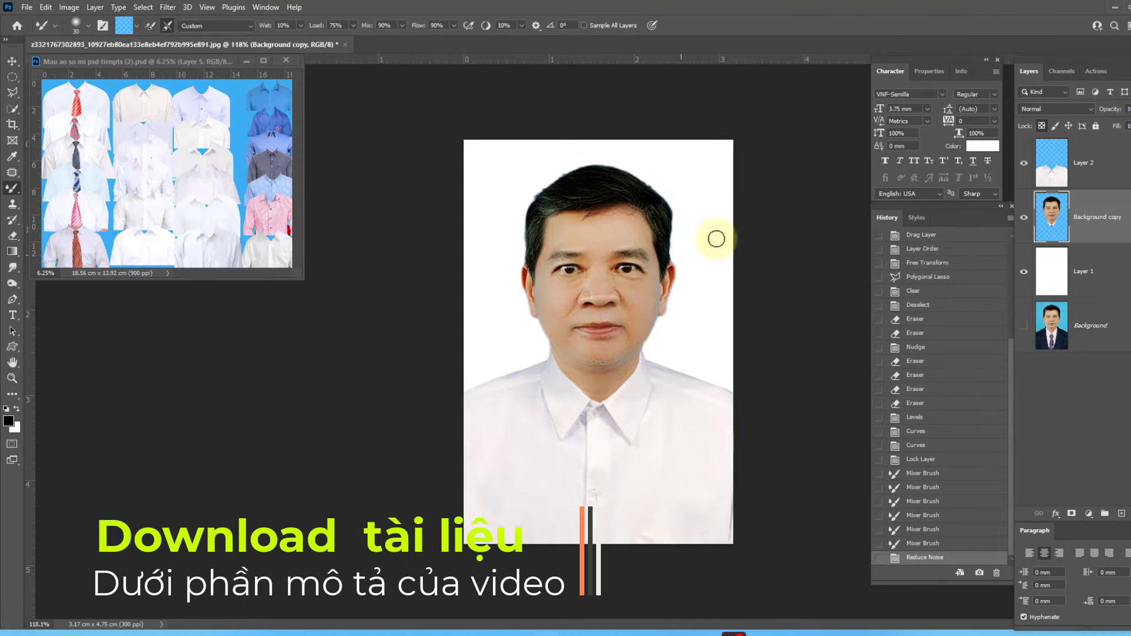
key("ctrl+shift+f")
left_click_drag(773, 126, 782, 128)
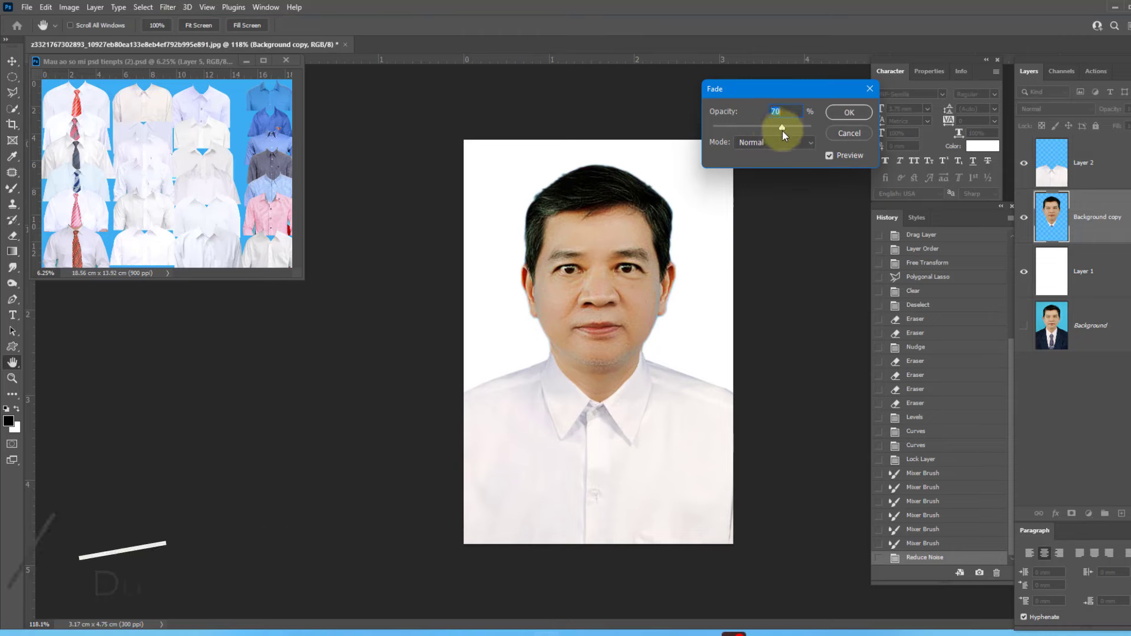
key("Return")
scroll(770, 194, "down", 3)
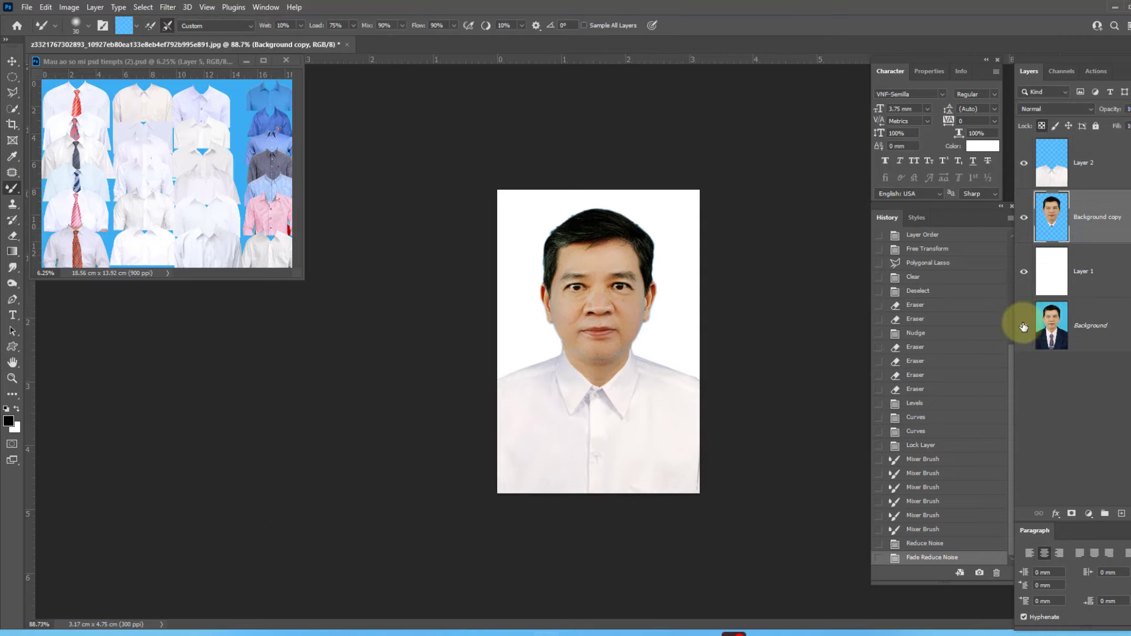
left_click(1023, 327)
Merge all visible layers and save the portrait as a Quality 12 JPEG
key("ctrl+shift+e")
key("ctrl+s")
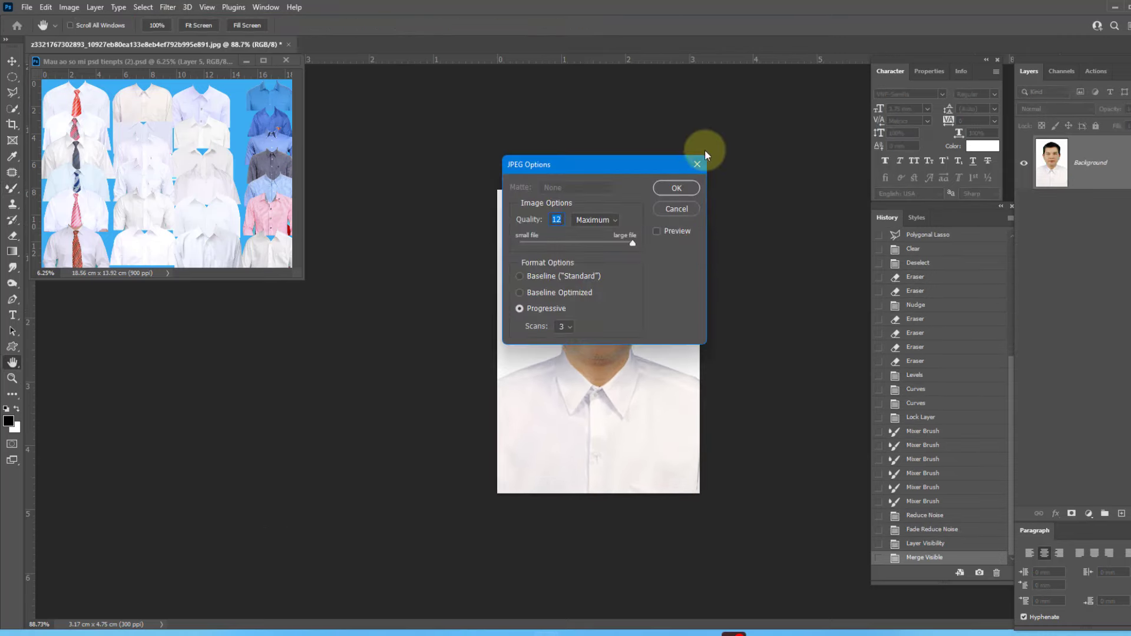
left_click(676, 188)
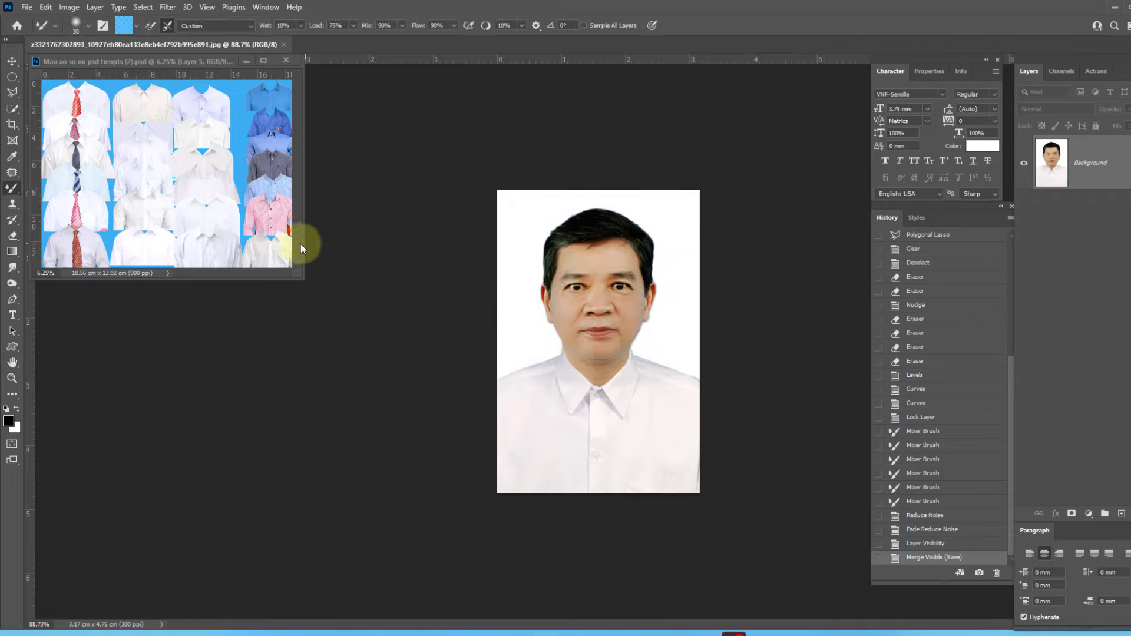